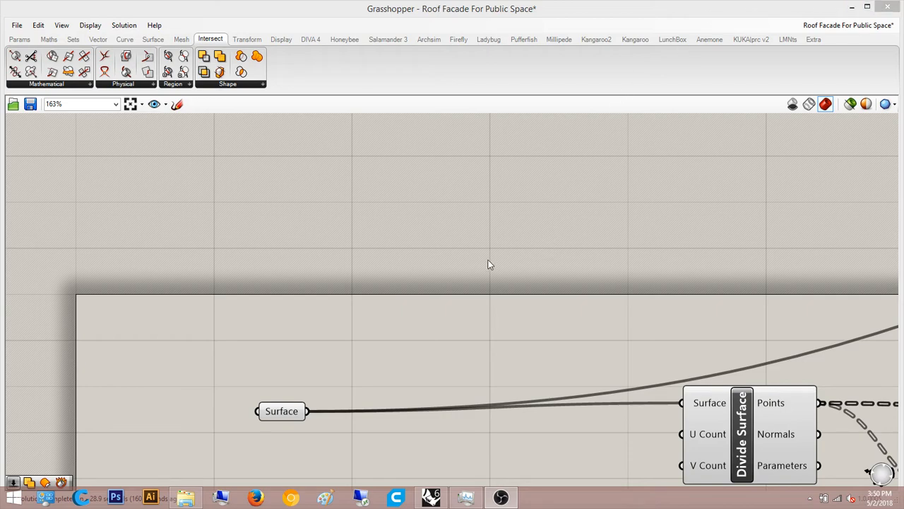
# - Maximize the Grasshopper window showing the Roof Facade definition
pyautogui.rightClick(369, 223)
pyautogui.click(689, 195)
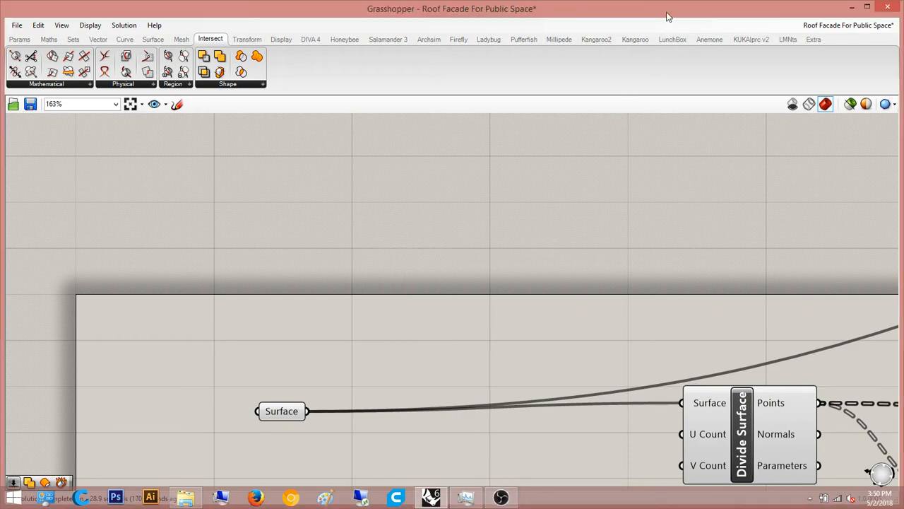
pyautogui.moveTo(666, 16)
pyautogui.mouseDown()
pyautogui.moveTo(665, 36)
pyautogui.moveTo(781, 253)
pyautogui.moveTo(728, 252)
pyautogui.moveTo(675, 6)
pyautogui.mouseUp()
pyautogui.moveTo(747, 303); pyautogui.dragTo(504, 273, button='right')
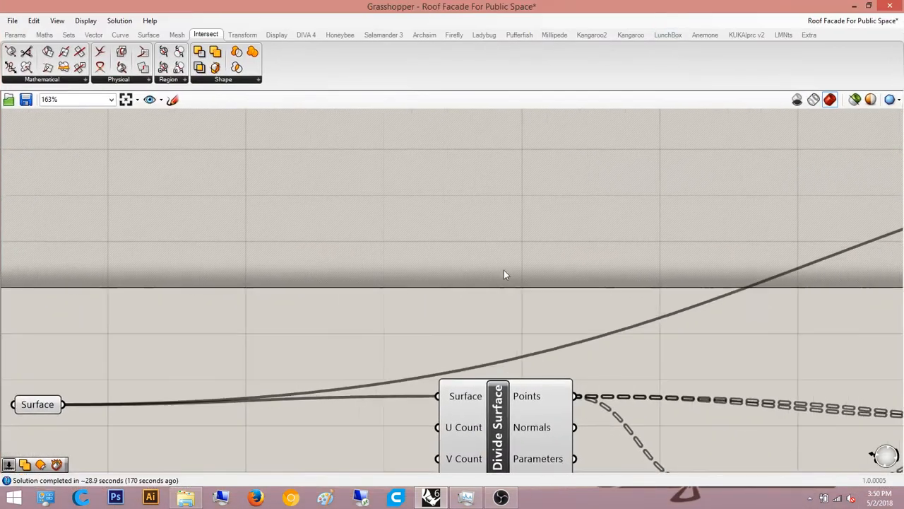
# - Examine how Divide Surface feeds points through Move into the Line and Length components
pyautogui.scroll(-3, 505, 273)
pyautogui.moveTo(592, 335); pyautogui.dragTo(466, 302, button='right')
pyautogui.scroll(5, 399, 343)
pyautogui.click(328, 308)
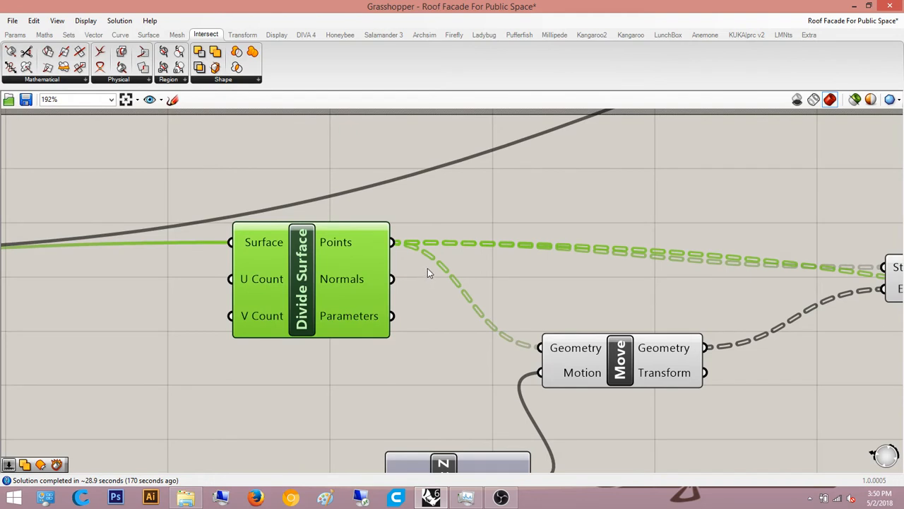
pyautogui.click(761, 180)
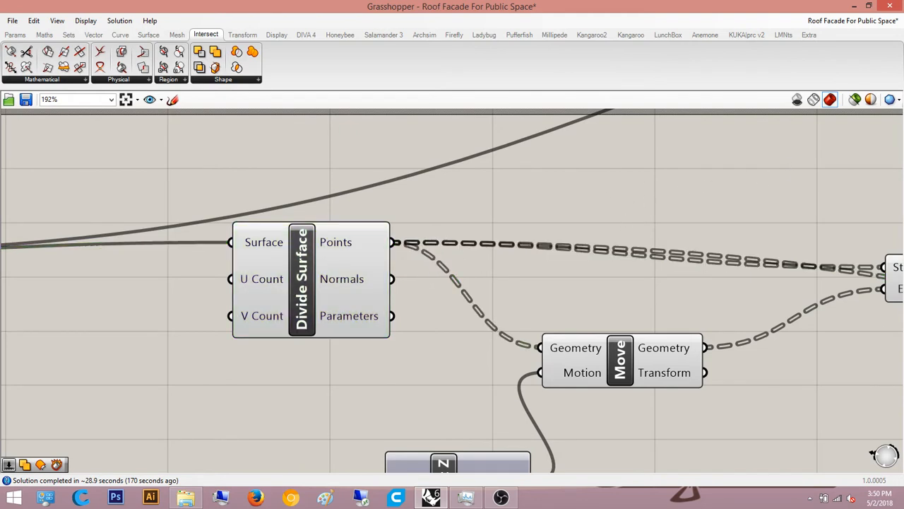
pyautogui.moveTo(679, 212); pyautogui.dragTo(429, 265, button='right')
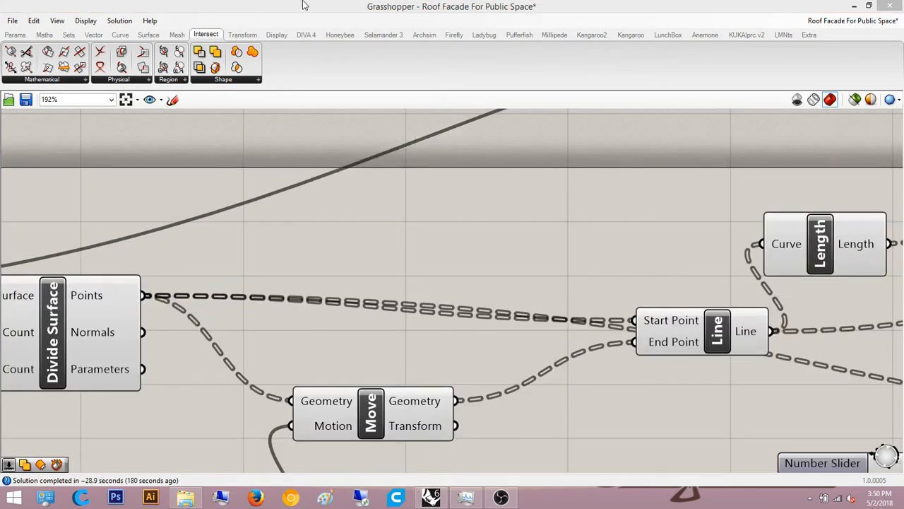
pyautogui.click(586, 213)
pyautogui.scroll(-5, 443, 205)
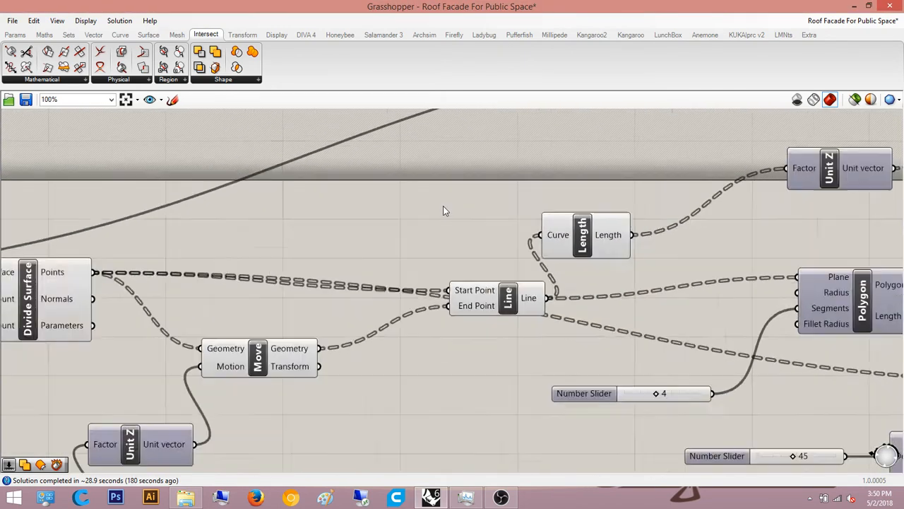
pyautogui.scroll(-2, 443, 205)
# - Examine the definition from Polygon and Rotate through the Unit Z moves and Populate Geometry to the Perp Frame and Division components
pyautogui.moveTo(846, 234); pyautogui.dragTo(558, 274, button='right')
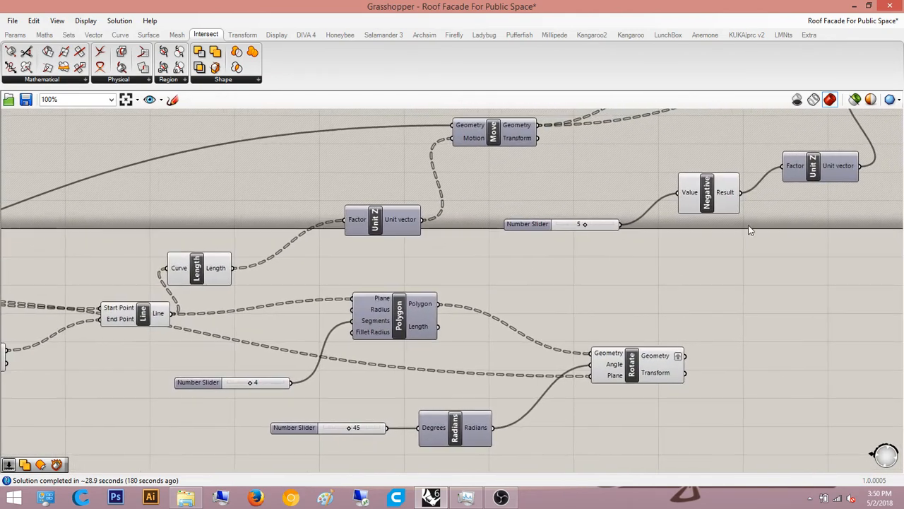
pyautogui.moveTo(751, 229); pyautogui.dragTo(544, 306, button='right')
pyautogui.moveTo(661, 278); pyautogui.dragTo(540, 319, button='right')
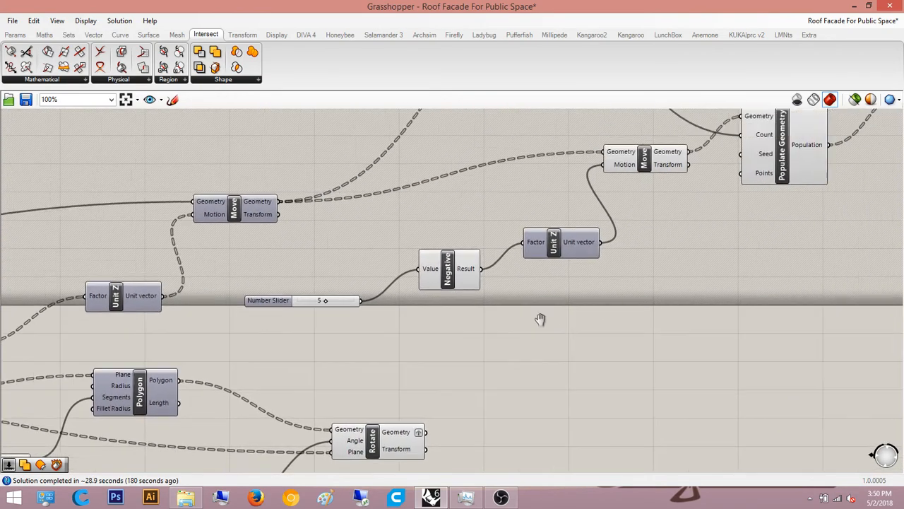
pyautogui.moveTo(620, 293); pyautogui.dragTo(552, 301, button='right')
pyautogui.moveTo(746, 222); pyautogui.dragTo(544, 301, button='right')
pyautogui.moveTo(664, 292); pyautogui.dragTo(386, 337, button='right')
pyautogui.moveTo(621, 302); pyautogui.dragTo(314, 304, button='right')
pyautogui.scroll(3, 304, 306)
pyautogui.moveTo(303, 300); pyautogui.dragTo(303, 321)
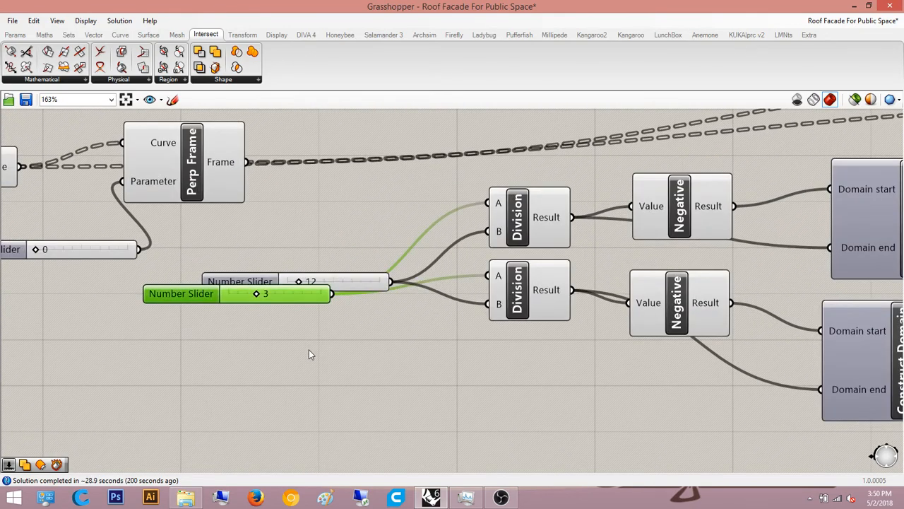
pyautogui.hotkey('ctrl', 'z')
pyautogui.click(400, 353)
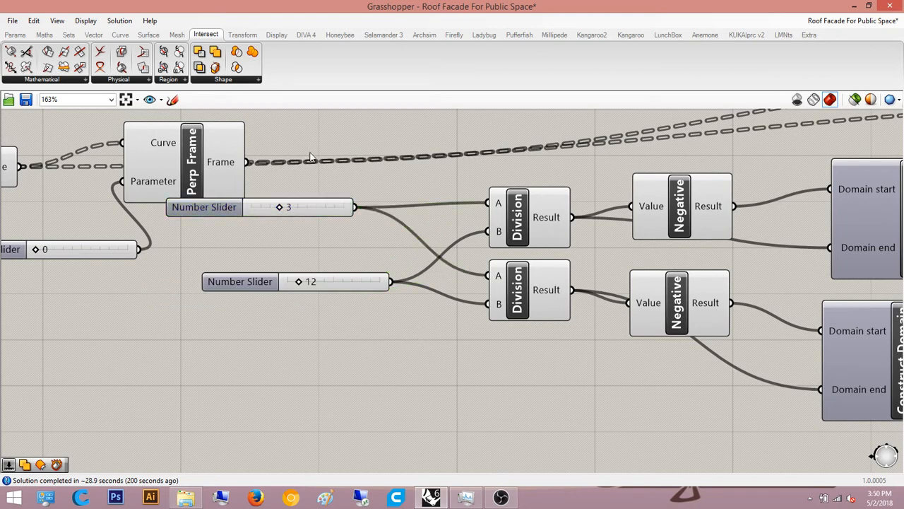
# - Dock the Grasshopper window on half of the screen so the Rhino Perspective viewport shows beside it
pyautogui.scroll(-5, 671, 205)
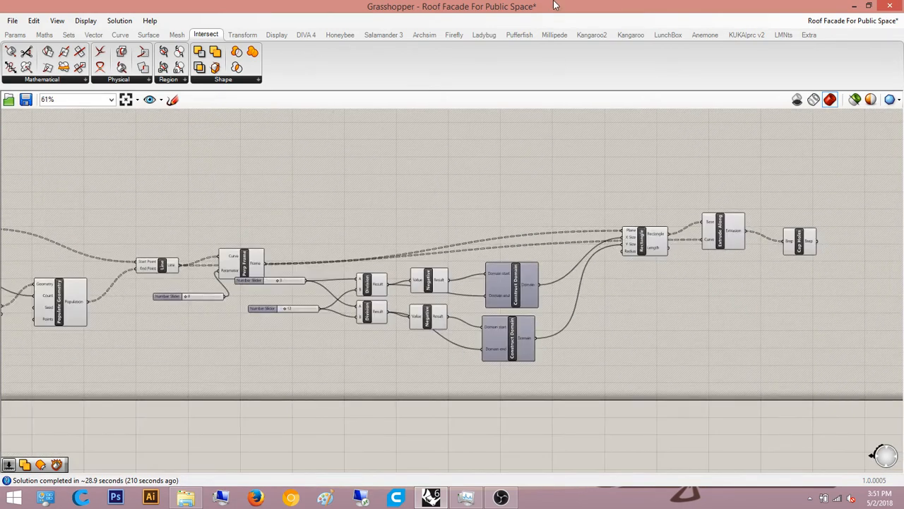
pyautogui.moveTo(669, 6); pyautogui.dragTo(816, 52)
pyautogui.moveTo(519, 56); pyautogui.dragTo(874, 91)
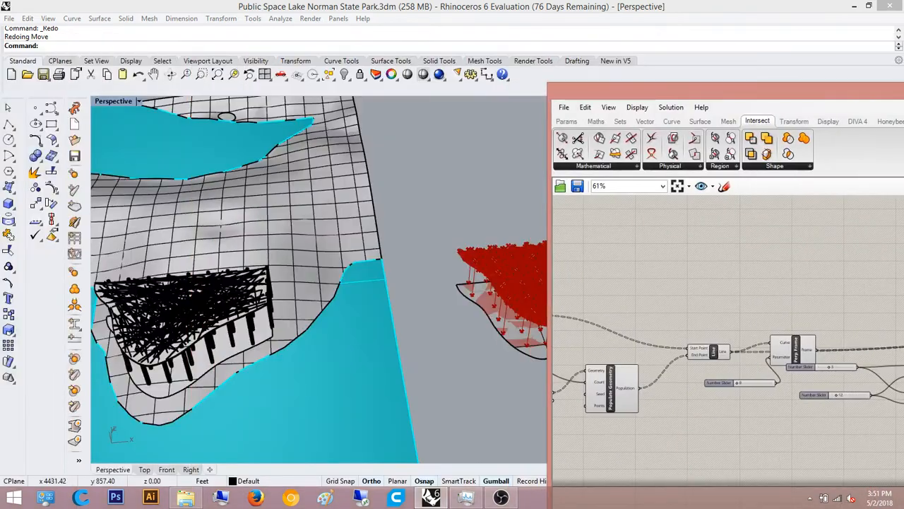
pyautogui.moveTo(762, 94); pyautogui.dragTo(396, 48)
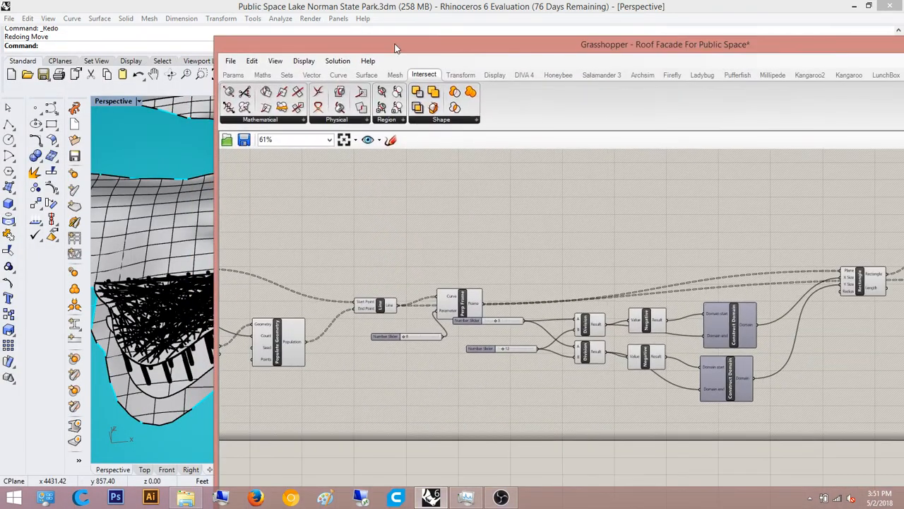
pyautogui.press('super+Right')
# - Examine the roof preview in Rhino and follow the definition from Populate Geometry through Line, Perp Frame, Rectangle and Extrude Along to Cap Holes
pyautogui.moveTo(271, 243); pyautogui.dragTo(291, 249, button='right')
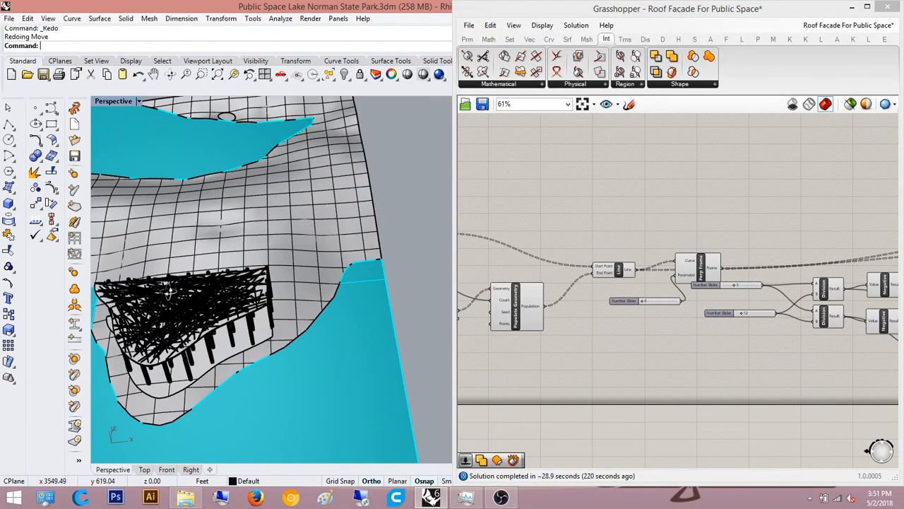
pyautogui.moveTo(168, 293); pyautogui.dragTo(220, 266, button='right')
pyautogui.moveTo(340, 232); pyautogui.dragTo(164, 221, button='right')
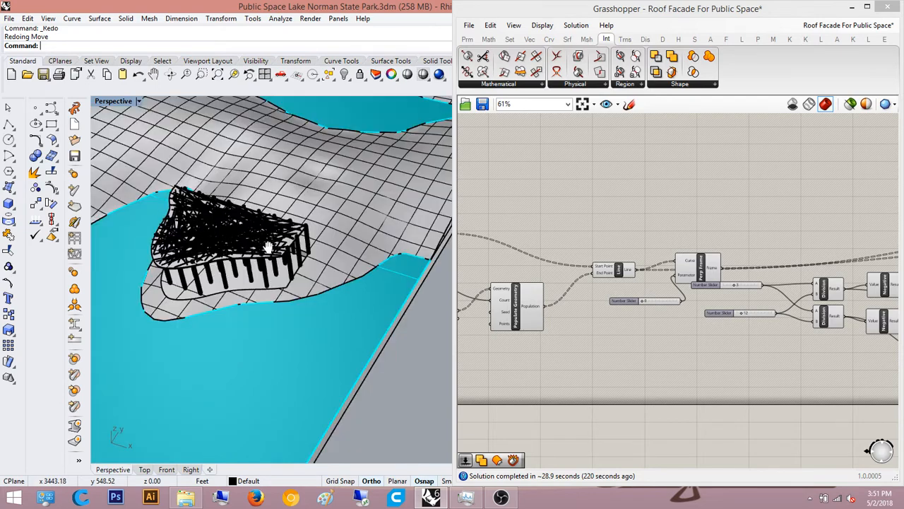
pyautogui.keyDown('shift'); pyautogui.moveTo(299, 251); pyautogui.dragTo(253, 235, button='right'); pyautogui.keyUp('shift')
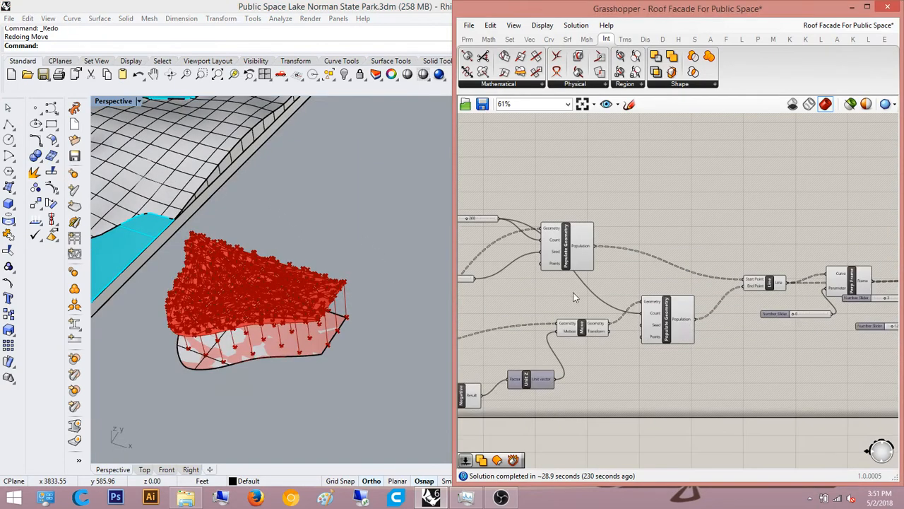
pyautogui.moveTo(752, 311); pyautogui.dragTo(595, 317, button='right')
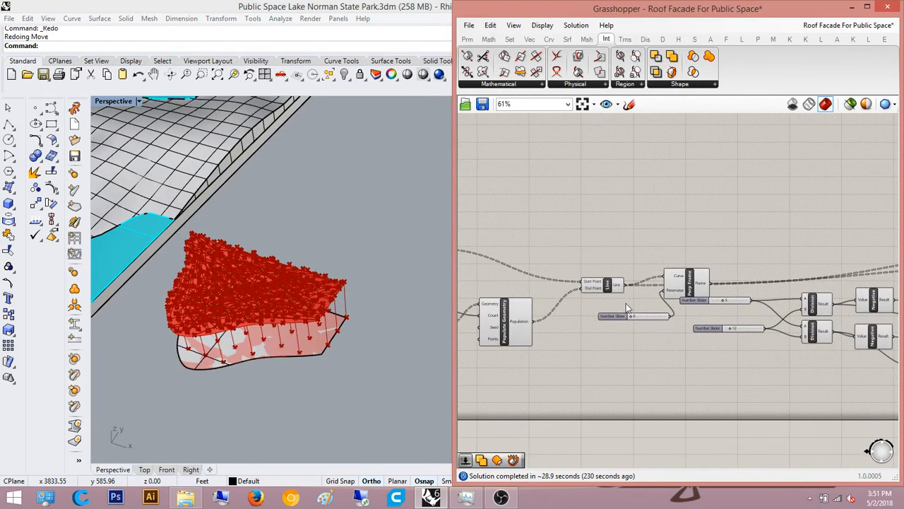
pyautogui.moveTo(611, 278); pyautogui.dragTo(505, 288, button='right')
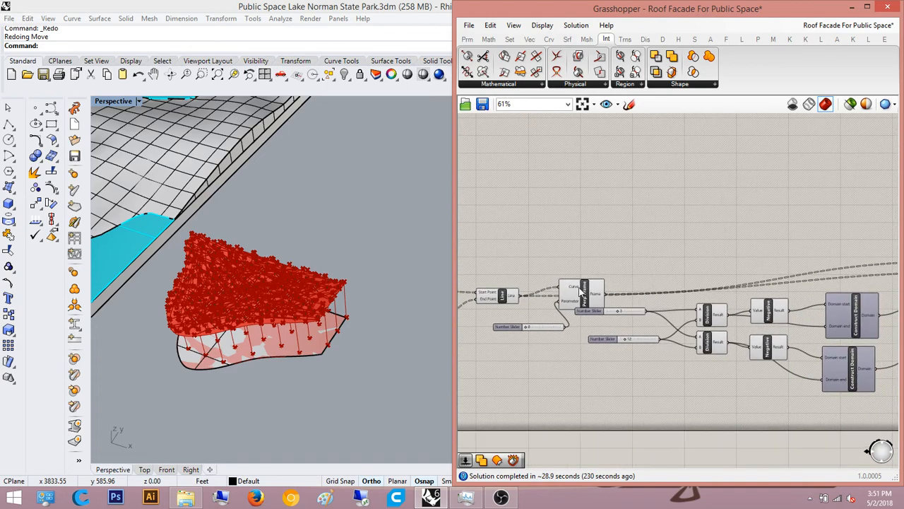
pyautogui.moveTo(583, 292); pyautogui.dragTo(439, 290, button='right')
pyautogui.moveTo(804, 277); pyautogui.dragTo(649, 294, button='right')
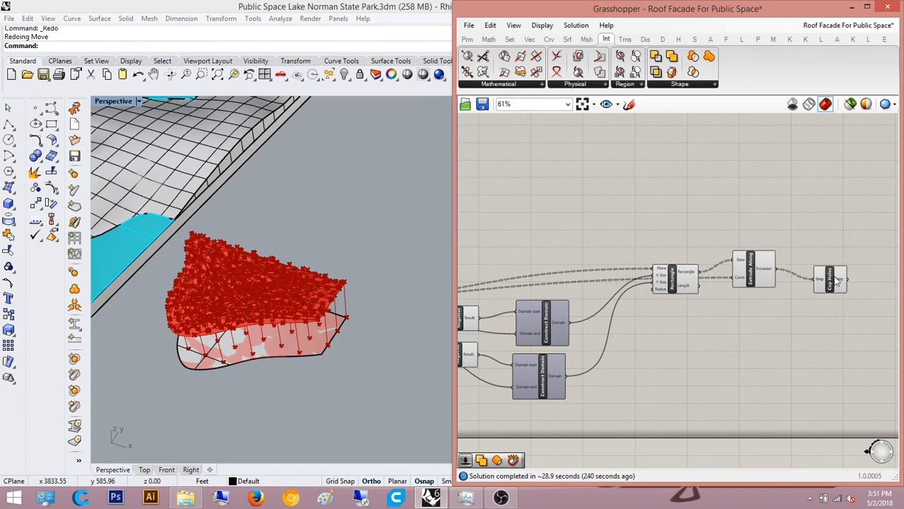
pyautogui.moveTo(574, 306); pyautogui.dragTo(656, 307, button='right')
# - Move the entire component network down on the canvas so that it sits below the canvas's upper boundary line
pyautogui.scroll(-4, 654, 308)
pyautogui.moveTo(505, 311); pyautogui.dragTo(772, 305, button='right')
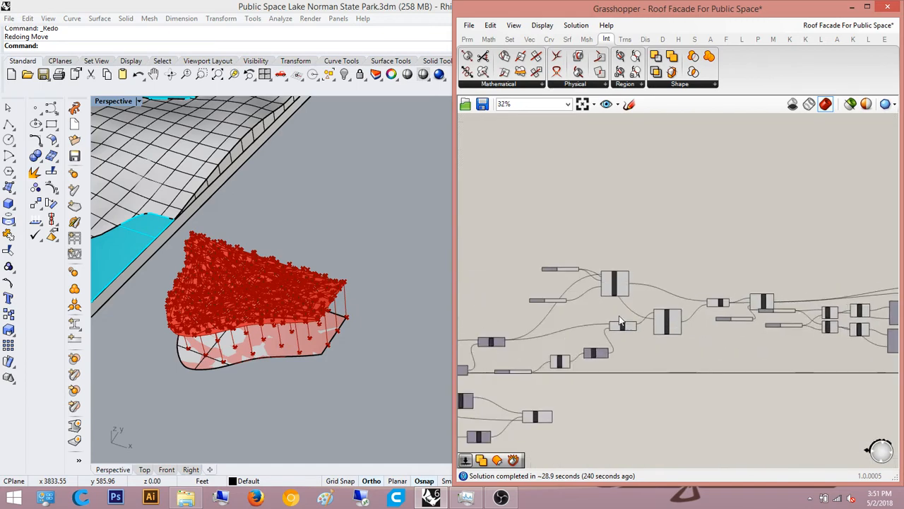
pyautogui.moveTo(532, 307); pyautogui.dragTo(694, 289, button='right')
pyautogui.scroll(-5, 695, 288)
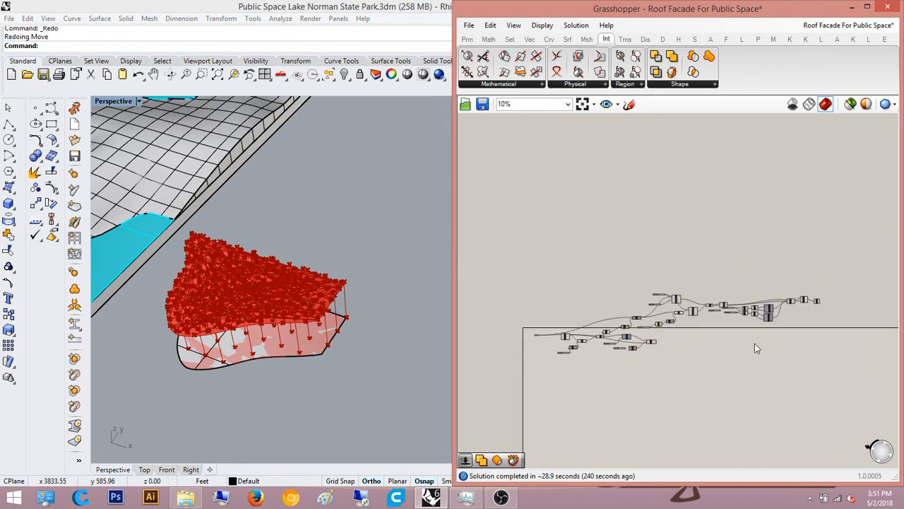
pyautogui.moveTo(848, 394); pyautogui.dragTo(519, 247)
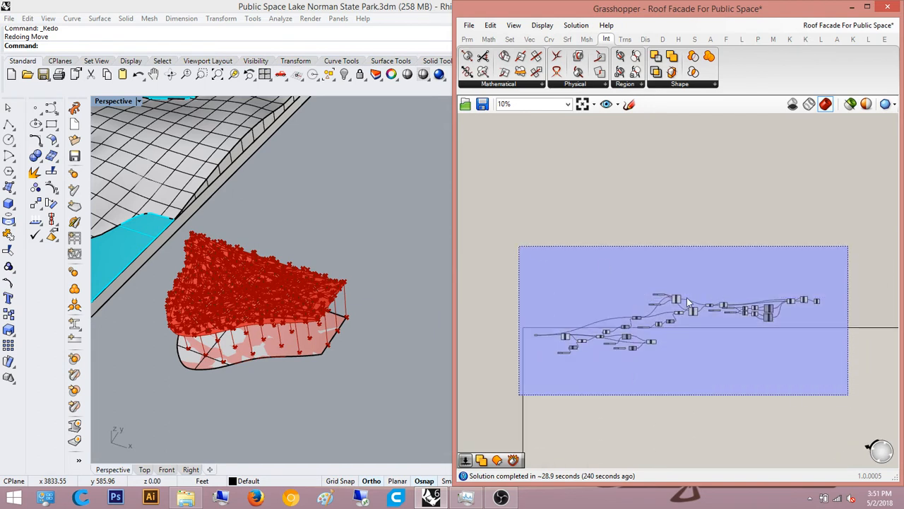
pyautogui.moveTo(676, 300); pyautogui.dragTo(678, 341)
pyautogui.click(730, 289)
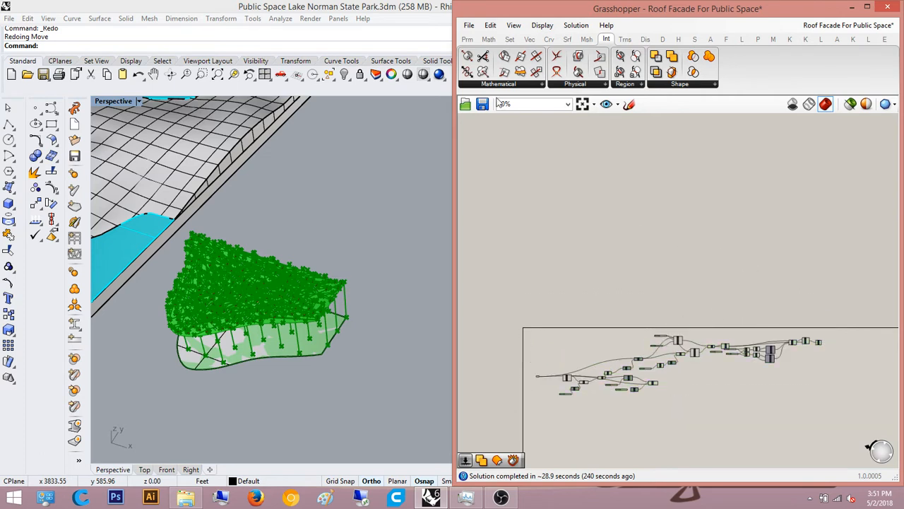
# - Save the Roof Facade definition and close the Grasshopper window
pyautogui.hotkey('ctrl', 's')
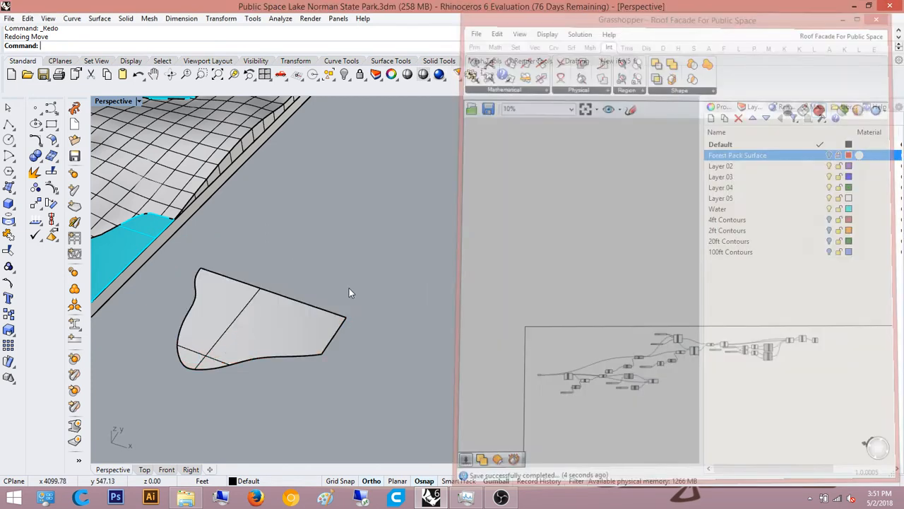
pyautogui.click(887, 7)
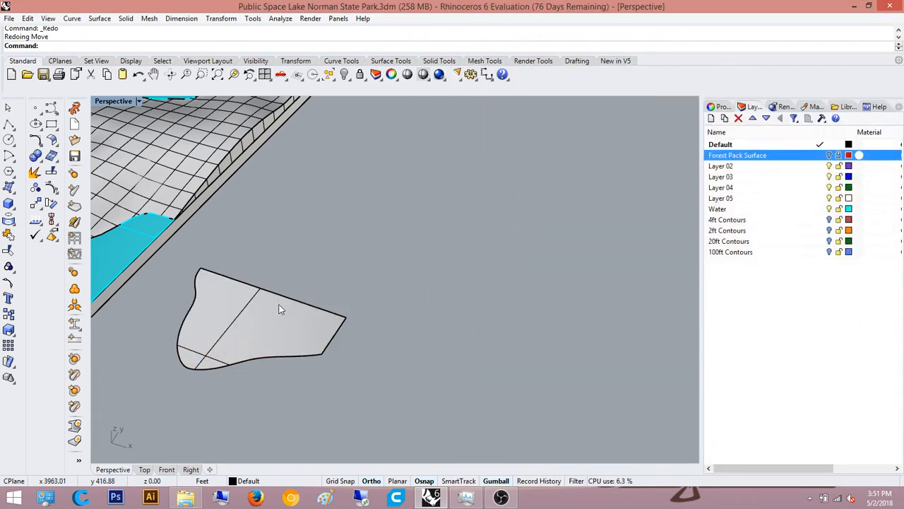
# - Select the single surface lying on the roof slab above the columns, rather than the polysurface, and delete it
pyautogui.moveTo(335, 293); pyautogui.dragTo(395, 260, button='right')
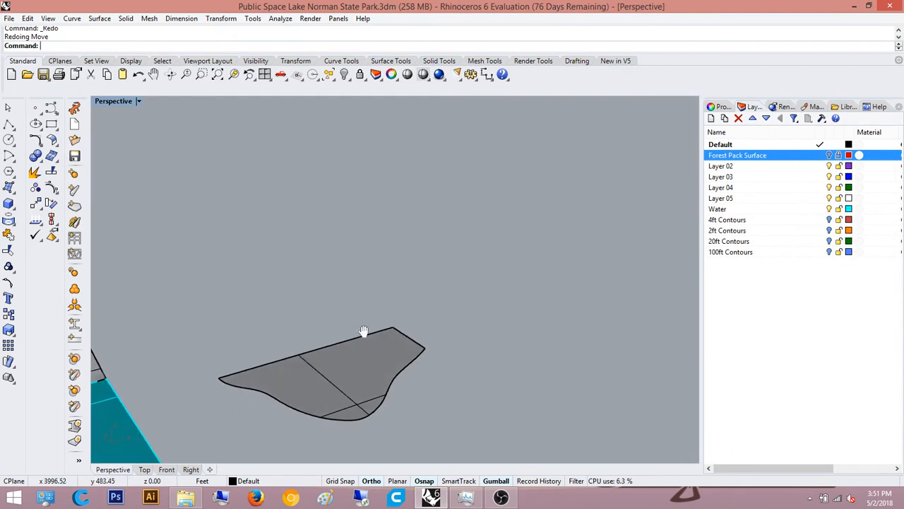
pyautogui.keyDown('shift'); pyautogui.moveTo(364, 331); pyautogui.dragTo(515, 252, button='right'); pyautogui.keyUp('shift')
pyautogui.keyDown('shift'); pyautogui.moveTo(335, 302); pyautogui.dragTo(427, 236, button='right'); pyautogui.keyUp('shift')
pyautogui.moveTo(238, 335); pyautogui.dragTo(272, 311, button='right')
pyautogui.keyDown('shift'); pyautogui.moveTo(387, 315); pyautogui.dragTo(460, 307, button='right'); pyautogui.keyUp('shift')
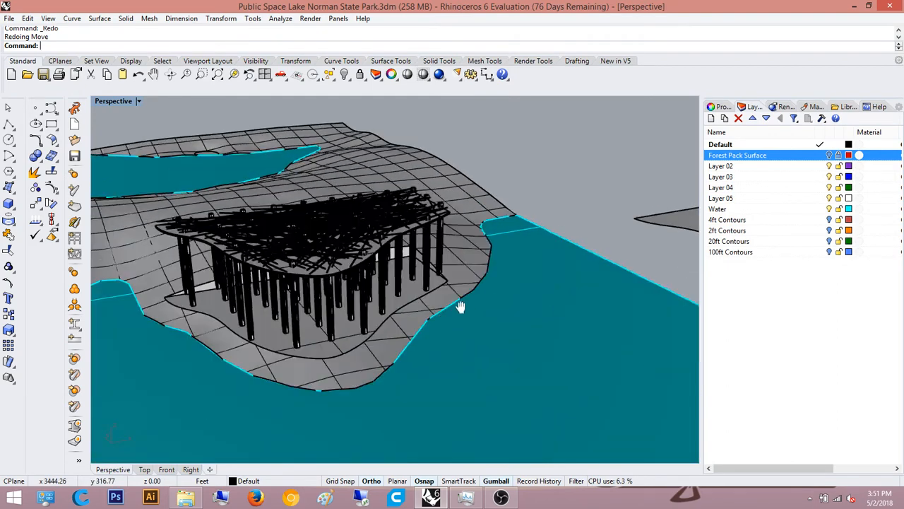
pyautogui.moveTo(310, 300); pyautogui.dragTo(480, 263, button='right')
pyautogui.scroll(15, 510, 252)
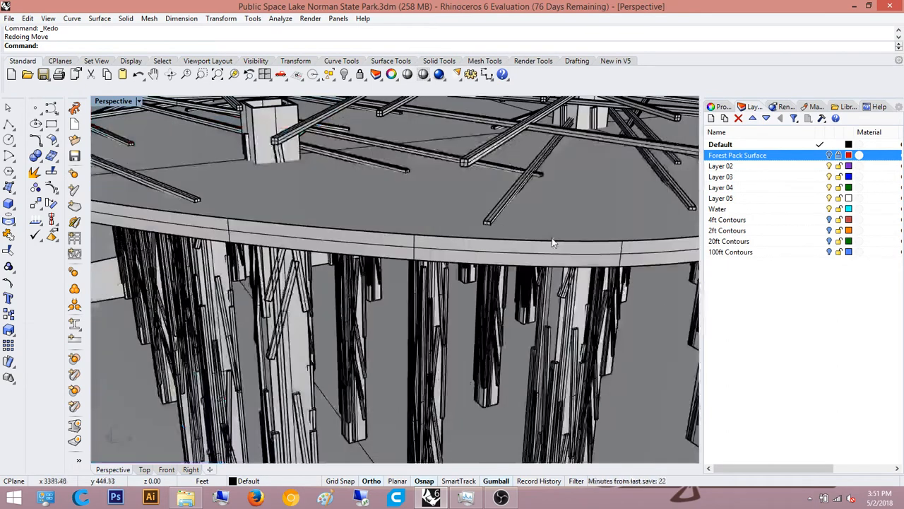
pyautogui.click(553, 240)
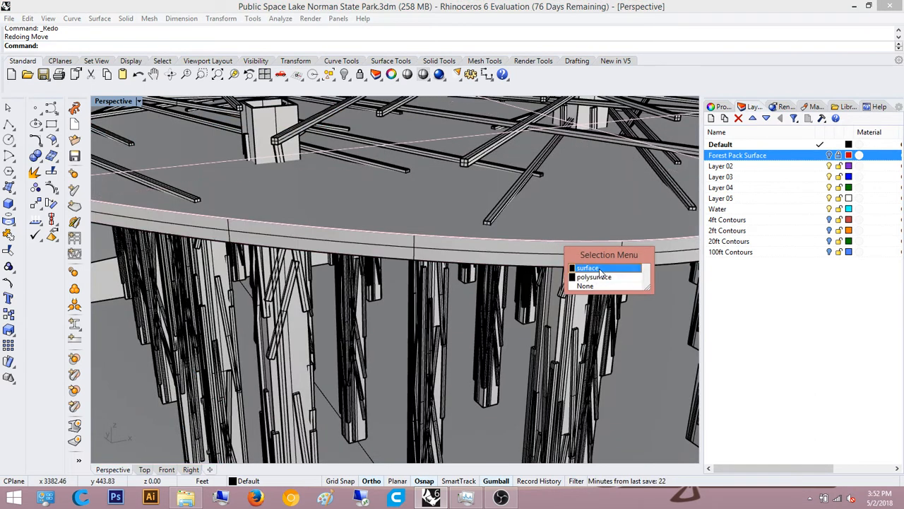
pyautogui.click(600, 269)
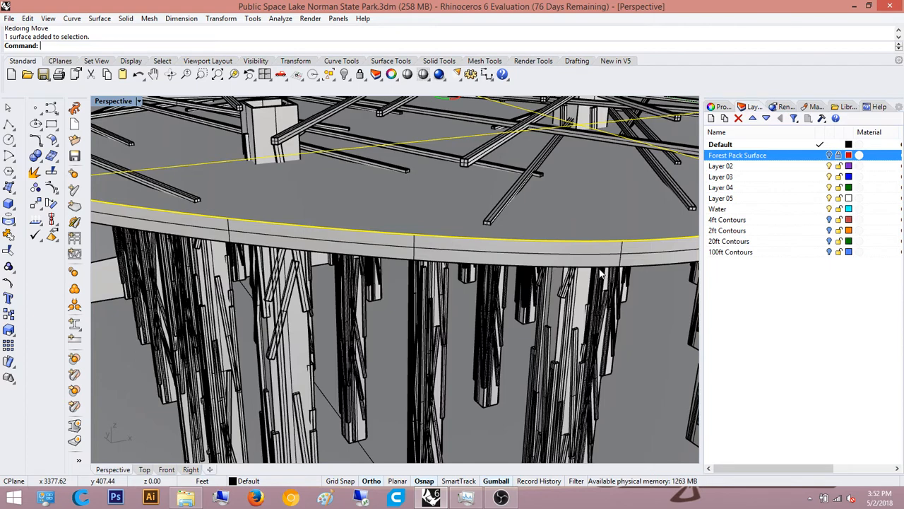
pyautogui.scroll(-10, 478, 248)
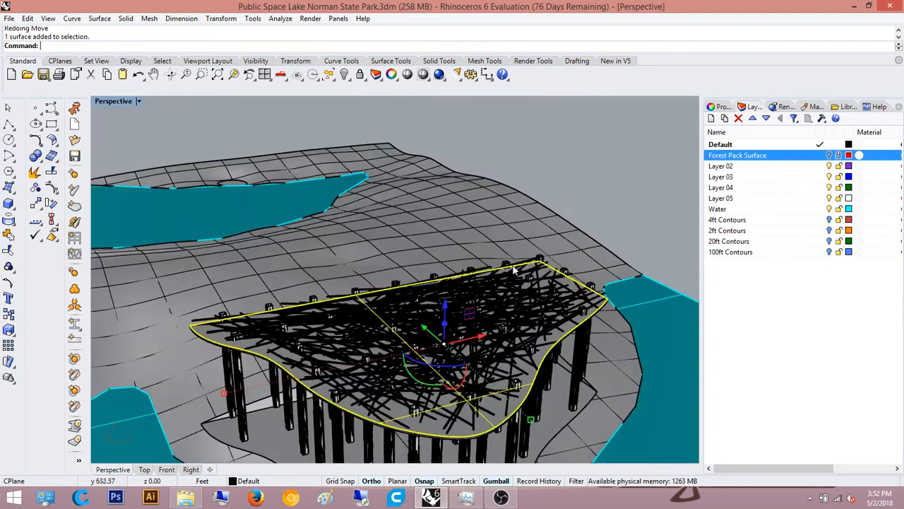
pyautogui.moveTo(514, 270); pyautogui.dragTo(512, 276, button='right')
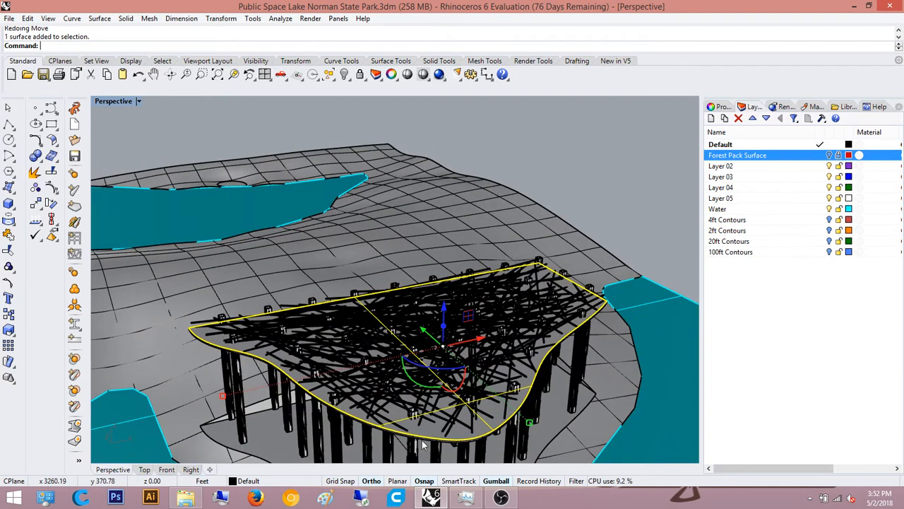
pyautogui.press('Delete')
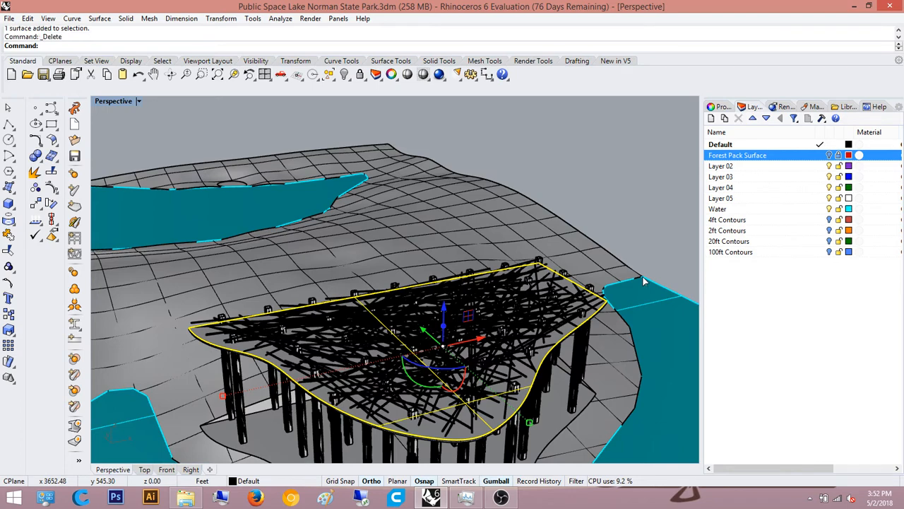
# - Inspect the slatted columns beneath the roof slab from a low viewpoint
pyautogui.moveTo(400, 369); pyautogui.dragTo(369, 309, button='right')
pyautogui.scroll(3, 373, 356)
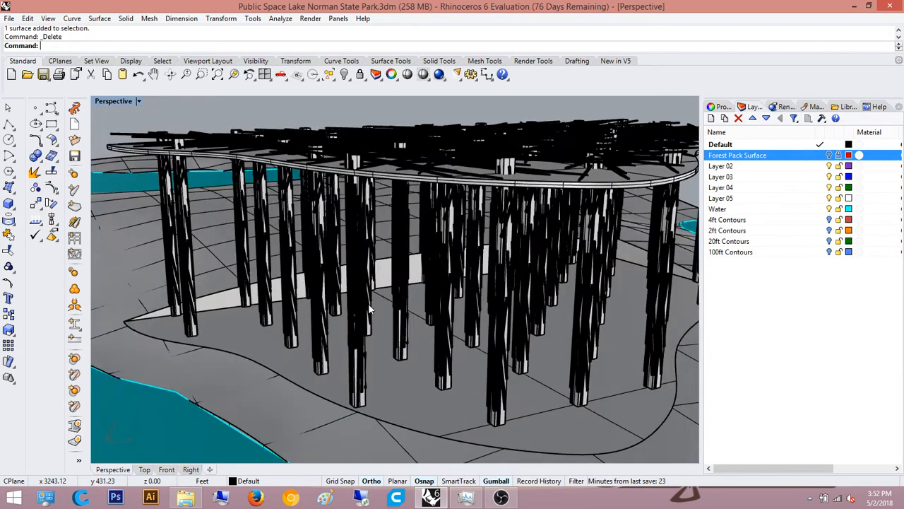
pyautogui.scroll(5, 369, 309)
pyautogui.scroll(-5, 398, 271)
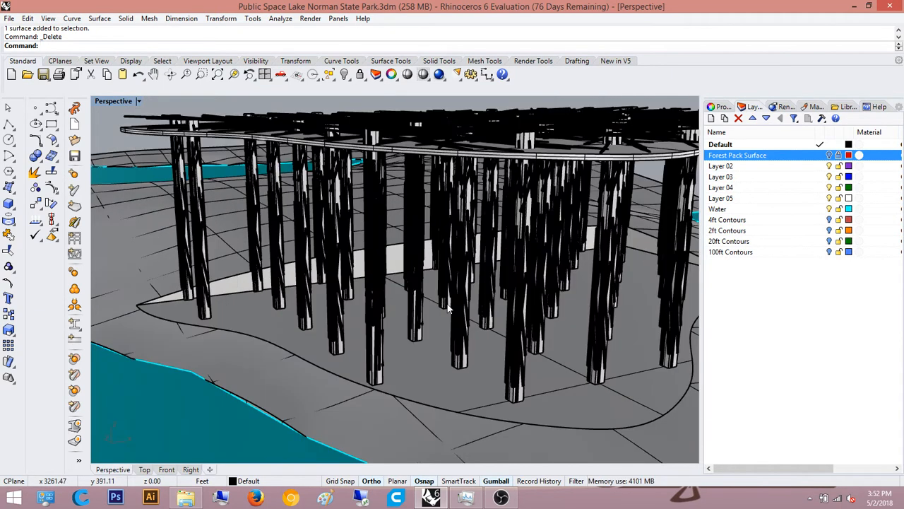
# - Inspect the roof slab's edge and underside and the tops of the slatted columns from low viewpoints
pyautogui.moveTo(443, 278); pyautogui.dragTo(405, 334, button='right')
pyautogui.scroll(-1, 438, 252)
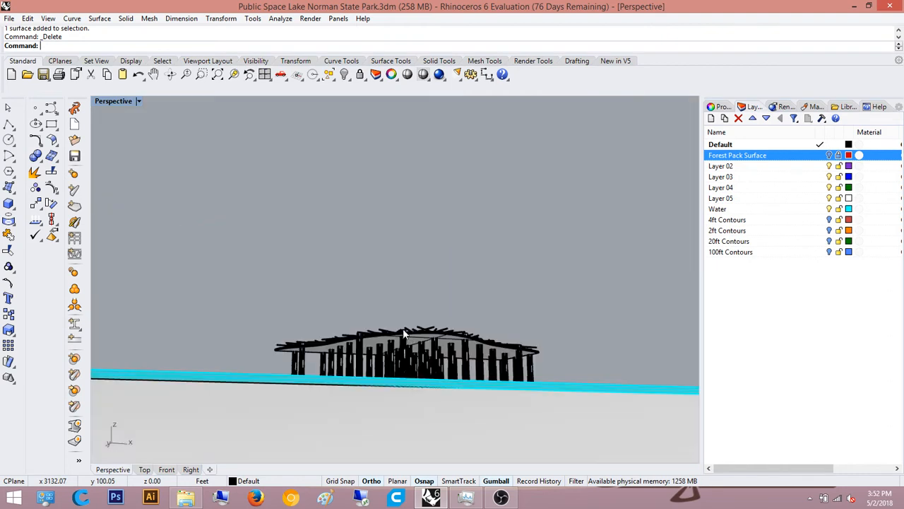
pyautogui.scroll(2, 404, 338)
pyautogui.hotkey('ctrl', 'y')
pyautogui.scroll(3, 400, 406)
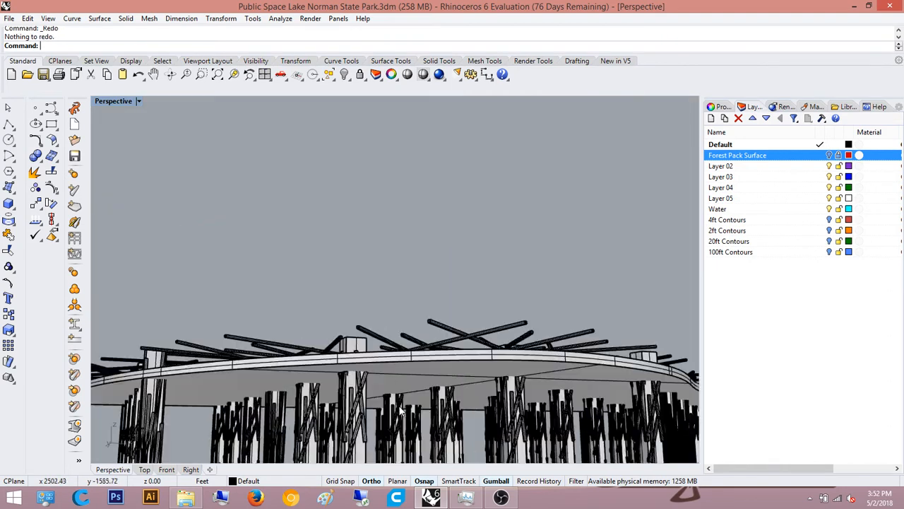
pyautogui.scroll(5, 400, 409)
pyautogui.scroll(4, 414, 383)
pyautogui.moveTo(414, 384); pyautogui.dragTo(422, 366, button='right')
pyautogui.scroll(-10, 415, 363)
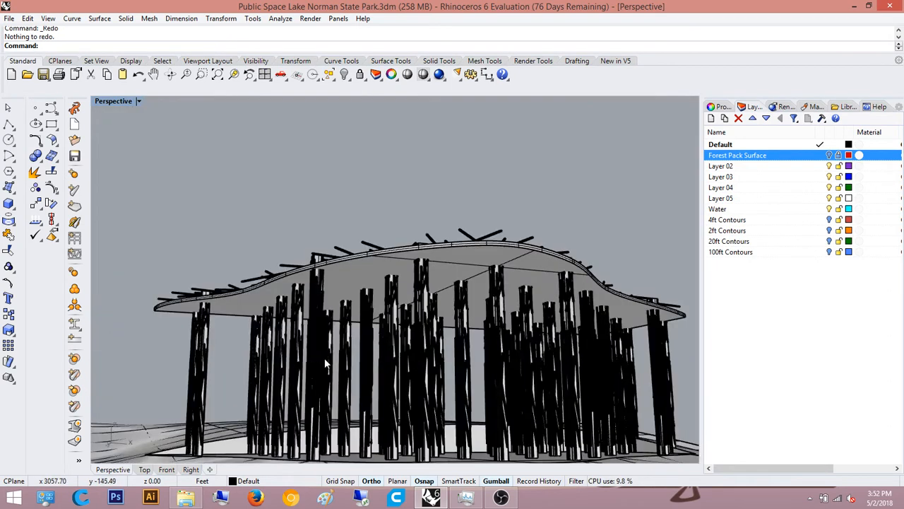
# - Examine the pavilion on the terrain from above and below, selecting the roof slab polysurface to check it and clearing the selection
pyautogui.moveTo(325, 364); pyautogui.dragTo(371, 277, button='right')
pyautogui.moveTo(370, 333); pyautogui.dragTo(201, 357, button='right')
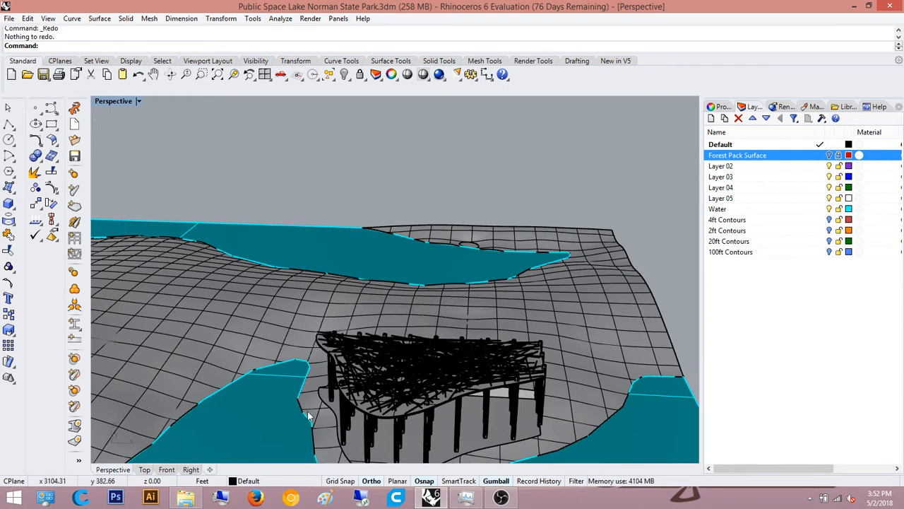
pyautogui.moveTo(478, 377); pyautogui.dragTo(343, 337, button='right')
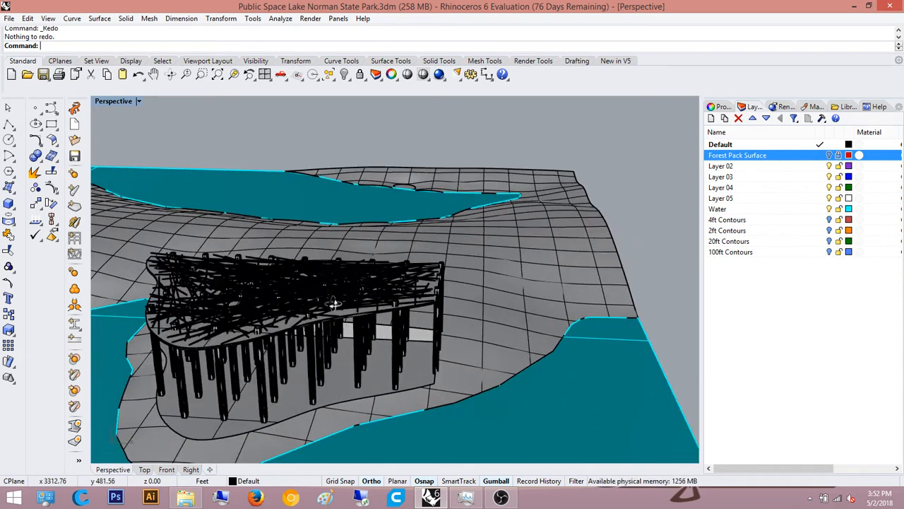
pyautogui.moveTo(333, 303); pyautogui.dragTo(440, 434, button='right')
pyautogui.scroll(10, 413, 403)
pyautogui.moveTo(441, 341); pyautogui.dragTo(470, 222, button='right')
pyautogui.click(486, 229)
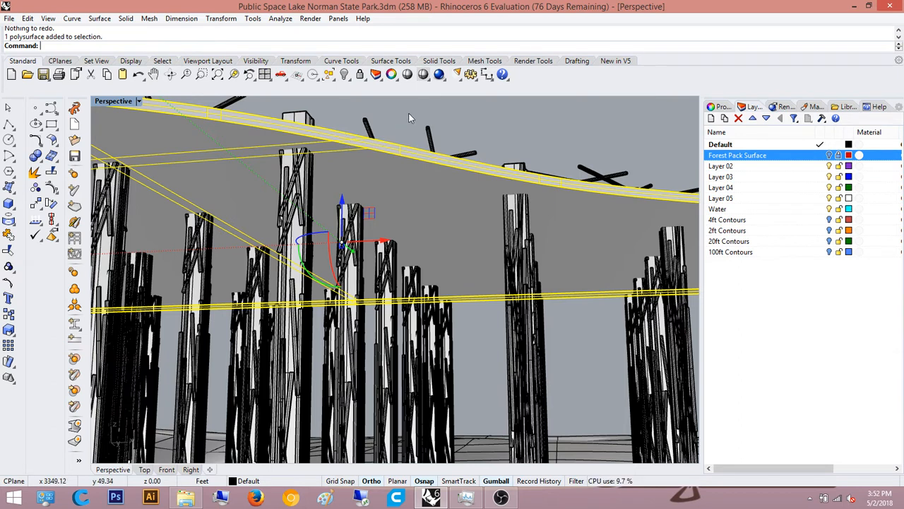
pyautogui.press('Escape')
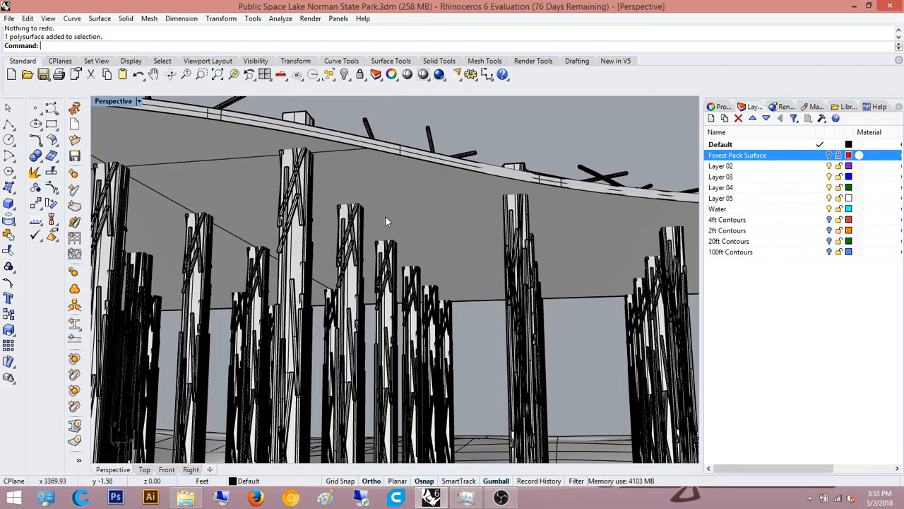
# - Select the group of slats scattered over the roof slab and move it to Layer 02
pyautogui.moveTo(453, 240); pyautogui.dragTo(418, 276, button='right')
pyautogui.scroll(-1, 354, 284)
pyautogui.scroll(-1, 354, 283)
pyautogui.keyDown('shift'); pyautogui.moveTo(135, 387); pyautogui.dragTo(234, 371, button='right'); pyautogui.keyUp('shift')
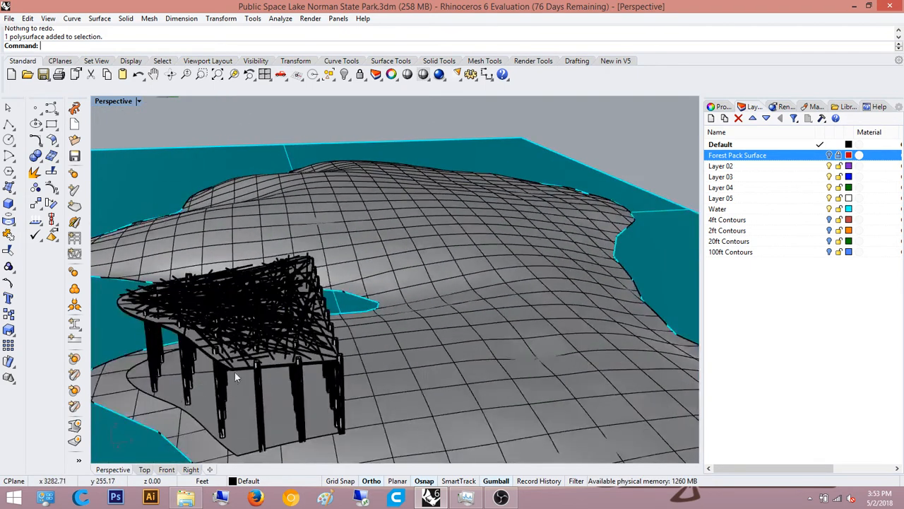
pyautogui.scroll(6, 234, 372)
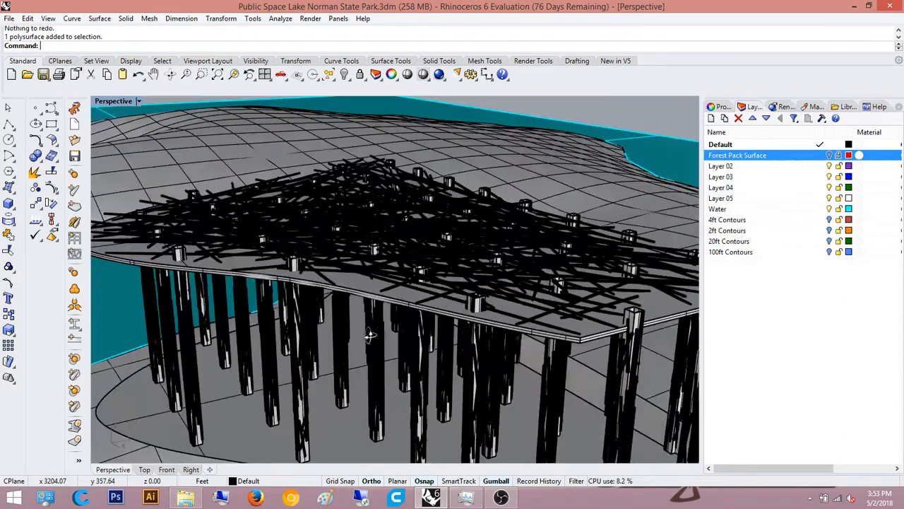
pyautogui.moveTo(371, 335); pyautogui.dragTo(392, 340, button='right')
pyautogui.scroll(6, 392, 340)
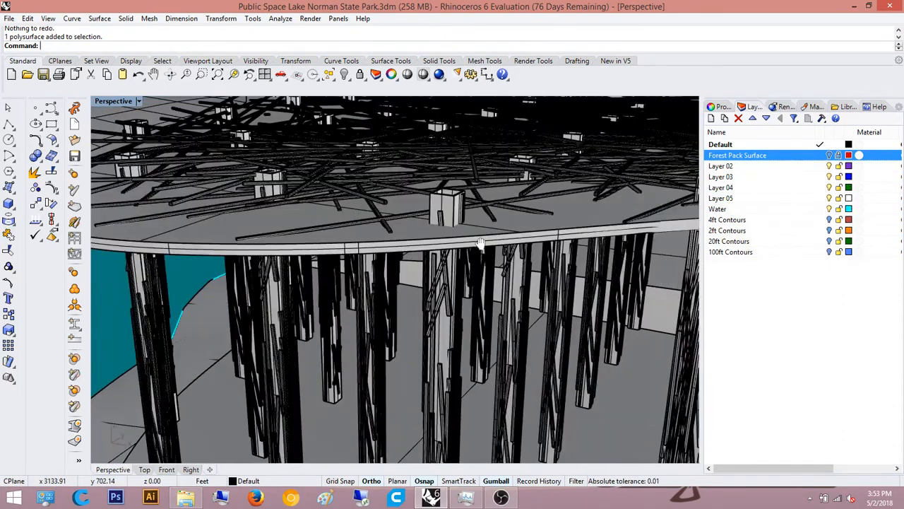
pyautogui.moveTo(480, 243); pyautogui.dragTo(470, 318, button='right')
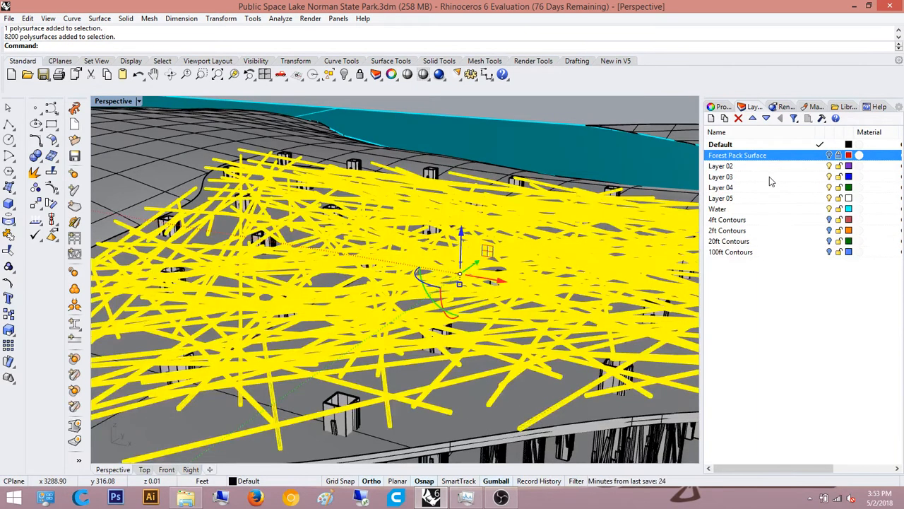
pyautogui.rightClick(751, 168)
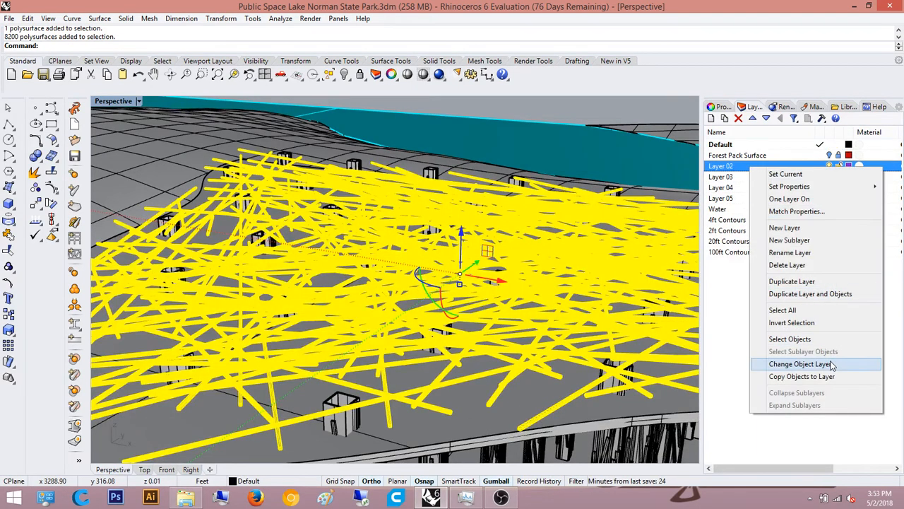
pyautogui.click(800, 364)
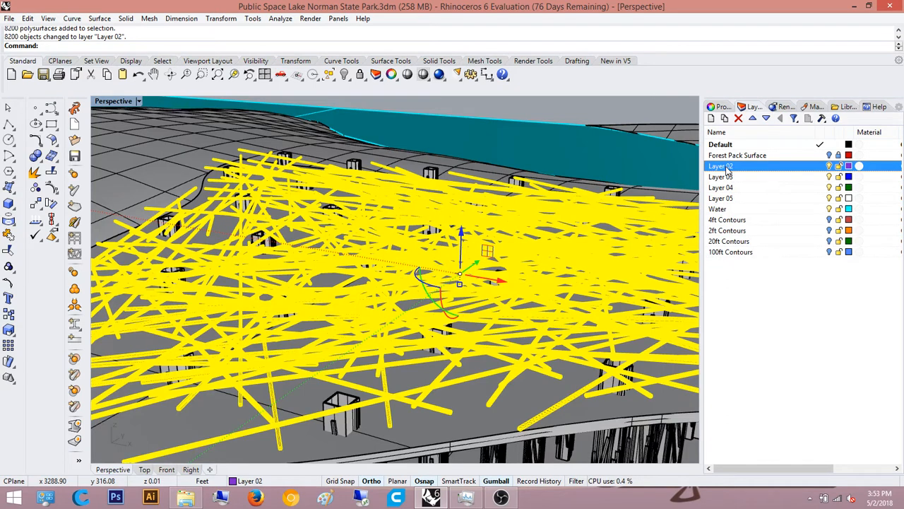
# - Rename Layer 02, which holds the roof slats, as Roof Facade
pyautogui.moveTo(490, 229); pyautogui.dragTo(592, 229, button='right')
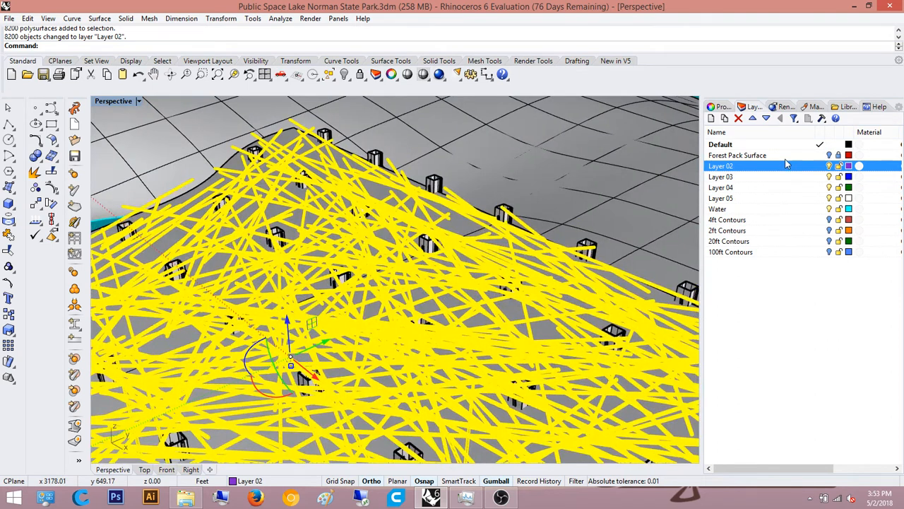
pyautogui.click(728, 166)
pyautogui.write('For')
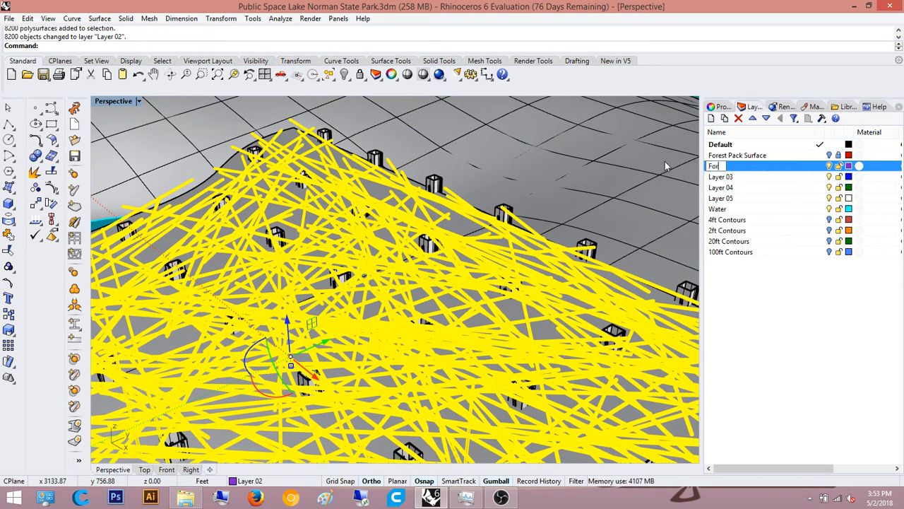
pyautogui.write('est Layer')
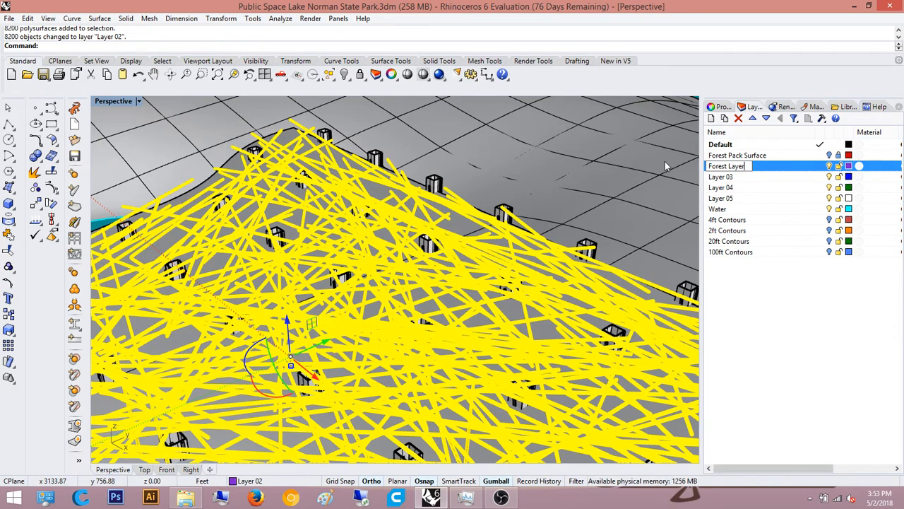
pyautogui.press('BackSpace')
pyautogui.press('BackSpace')
pyautogui.hotkey('ctrl', 'a')
pyautogui.press('BackSpace')
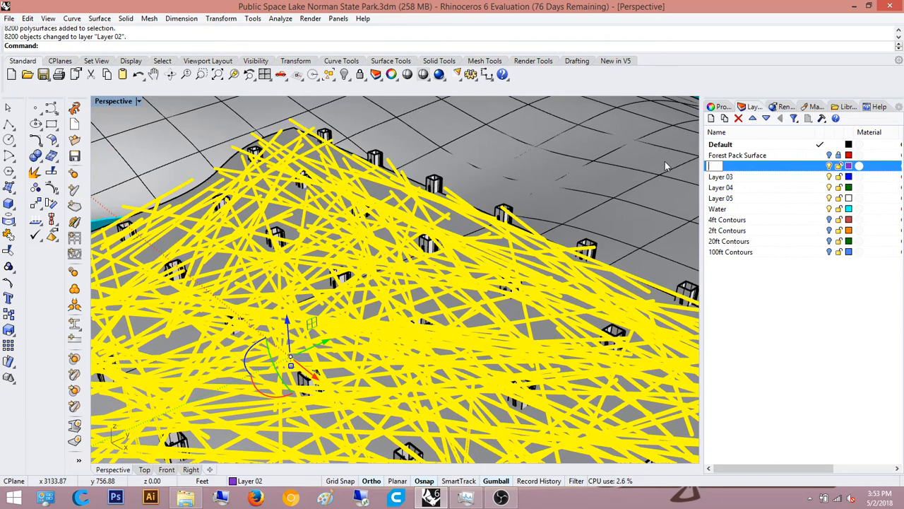
pyautogui.write('Roof')
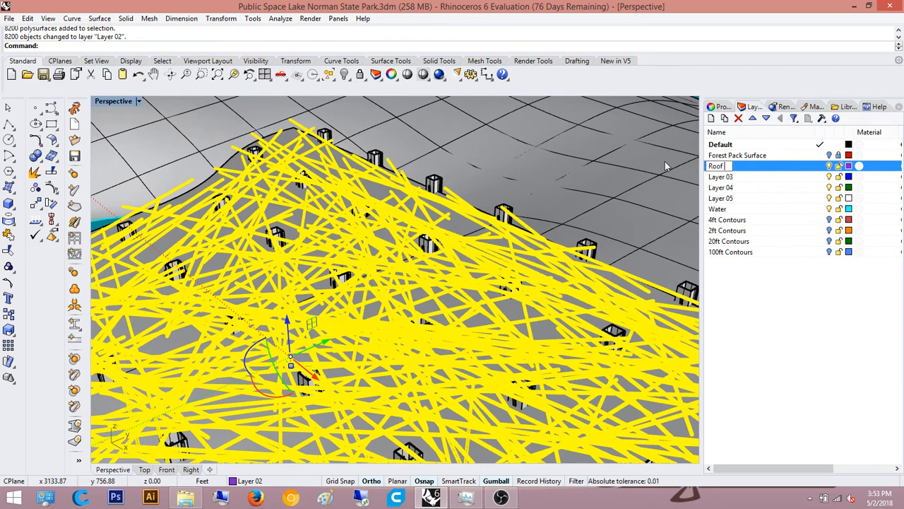
pyautogui.write(' Facade')
pyautogui.press('Return')
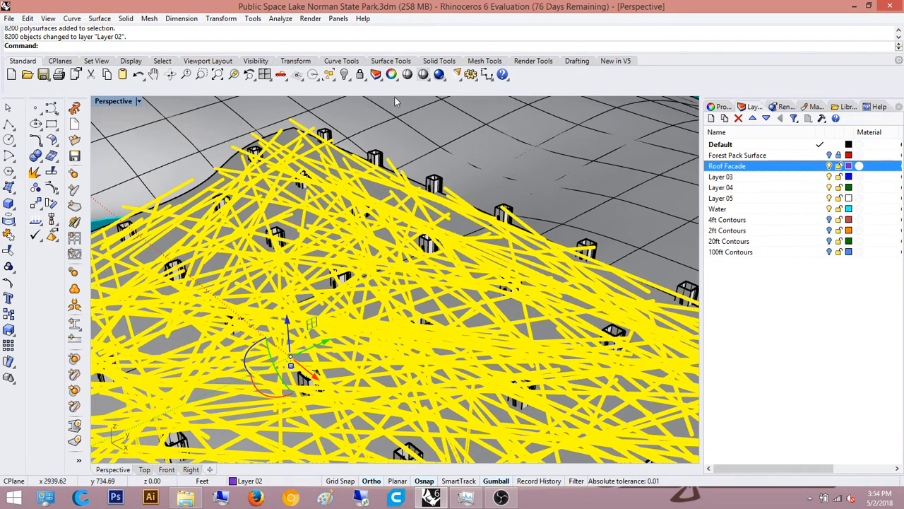
# - Clear the roof slat selection and select the slat group wrapping the columns, Group02
pyautogui.moveTo(446, 187); pyautogui.dragTo(443, 185, button='right')
pyautogui.press('Escape')
pyautogui.scroll(5, 430, 176)
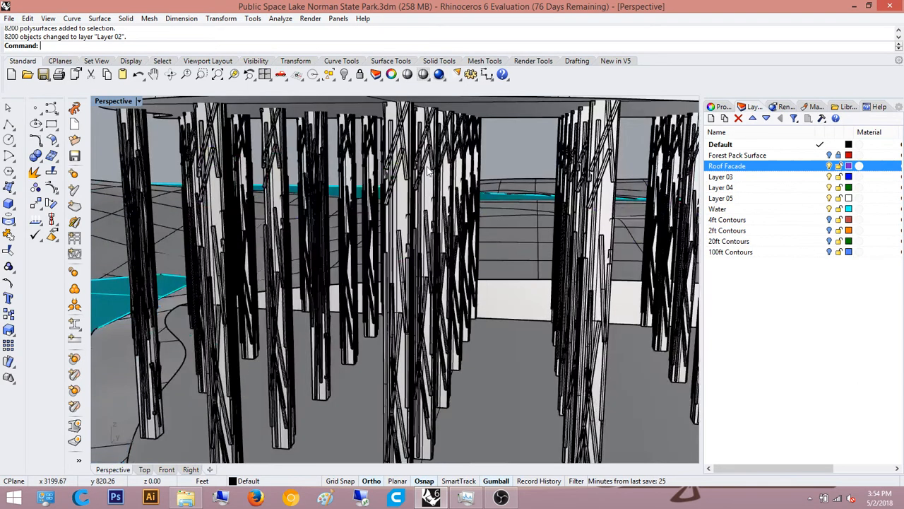
pyautogui.scroll(5, 429, 172)
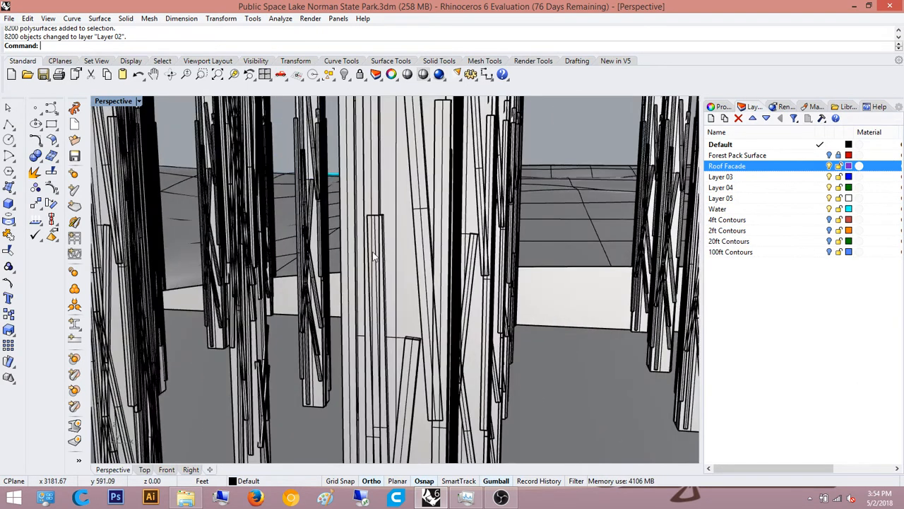
pyautogui.click(374, 257)
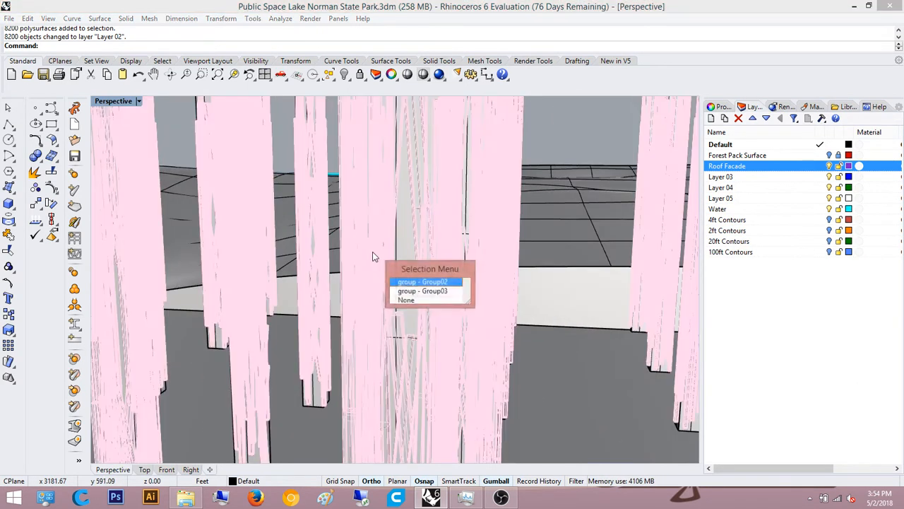
pyautogui.click(421, 283)
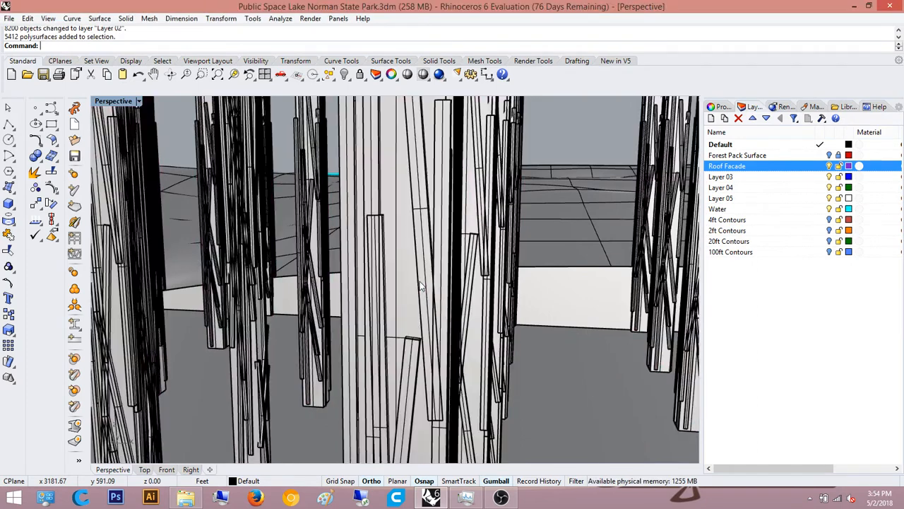
# - Rename Layer 03 as Column Articulation and make it the current layer
pyautogui.click(731, 179)
pyautogui.click(732, 180)
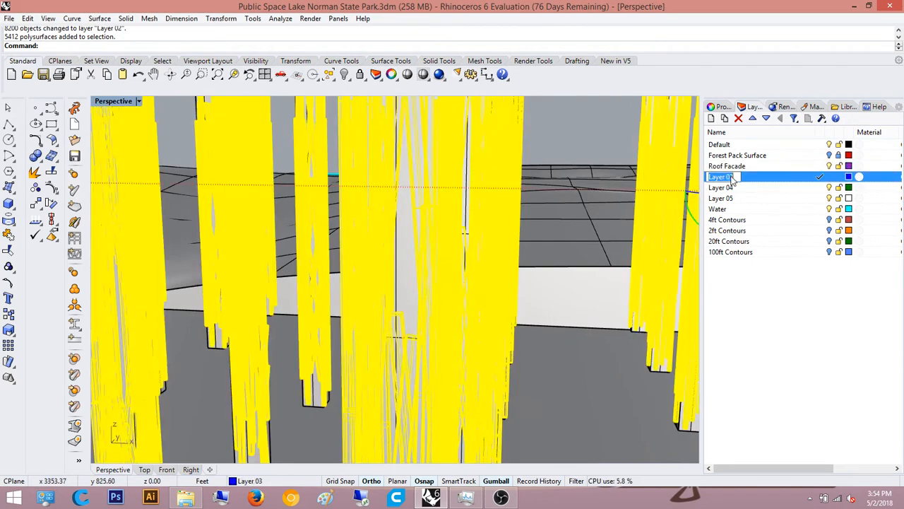
pyautogui.write('Column Articu')
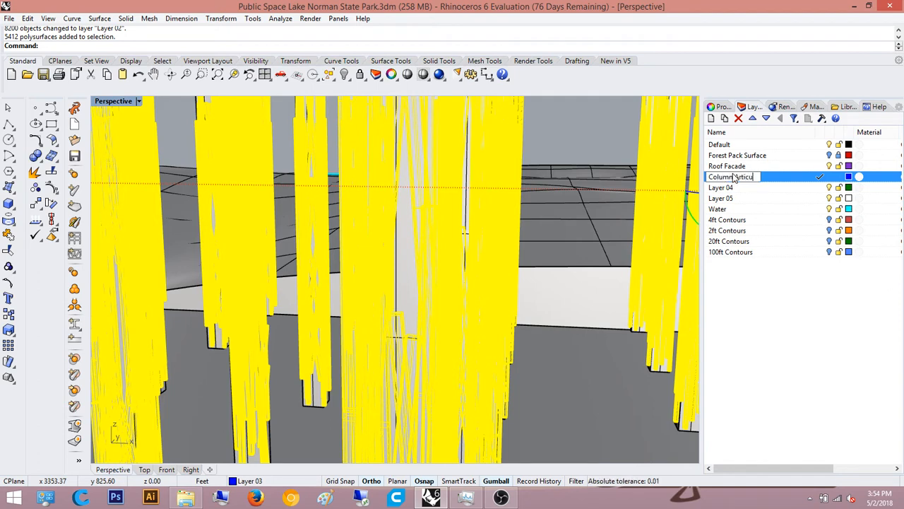
pyautogui.write('lation')
pyautogui.press('Return')
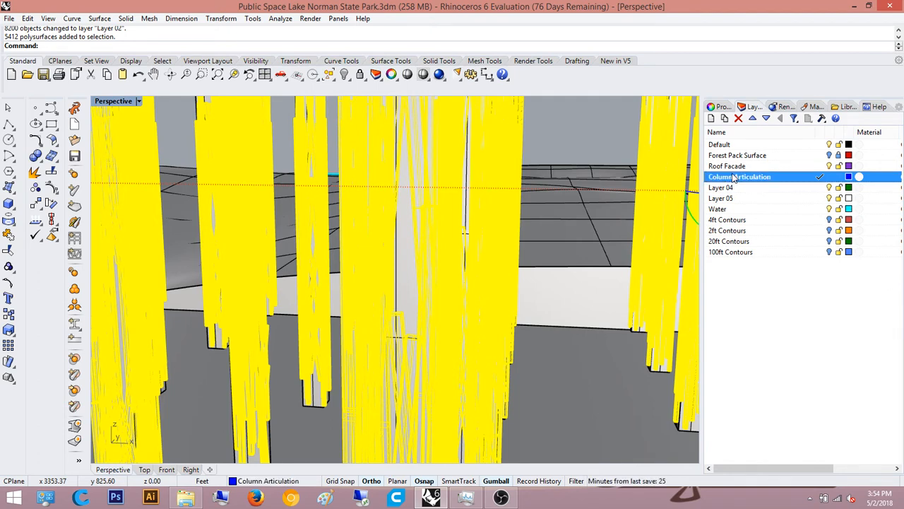
# - Move the selected column slats to the Column Articulation layer and deselect them
pyautogui.rightClick(738, 182)
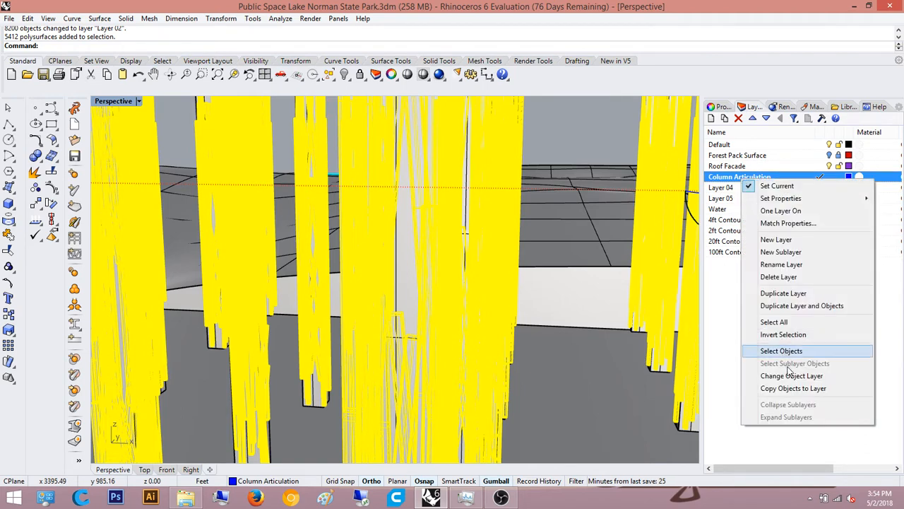
pyautogui.click(820, 376)
pyautogui.click(627, 133)
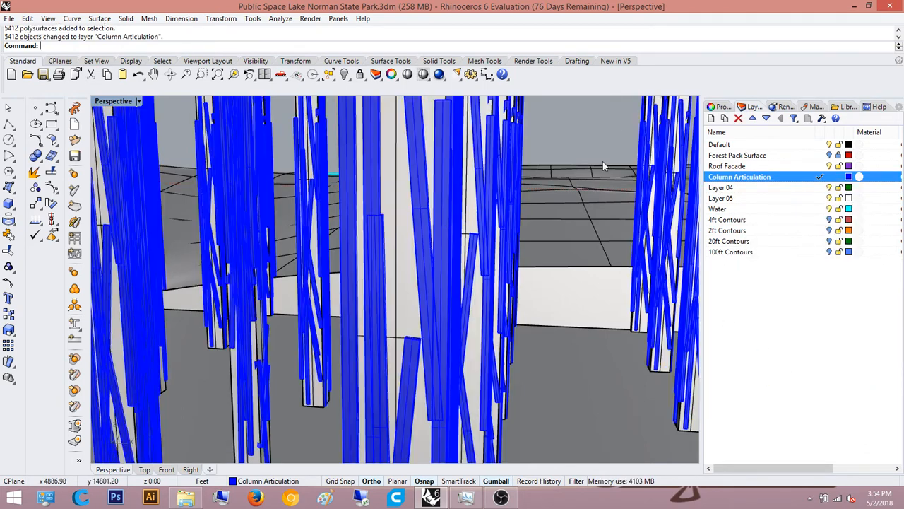
# - Select the plain column group behind the slats and rename Layer 04 as Bare Columns
pyautogui.click(399, 287)
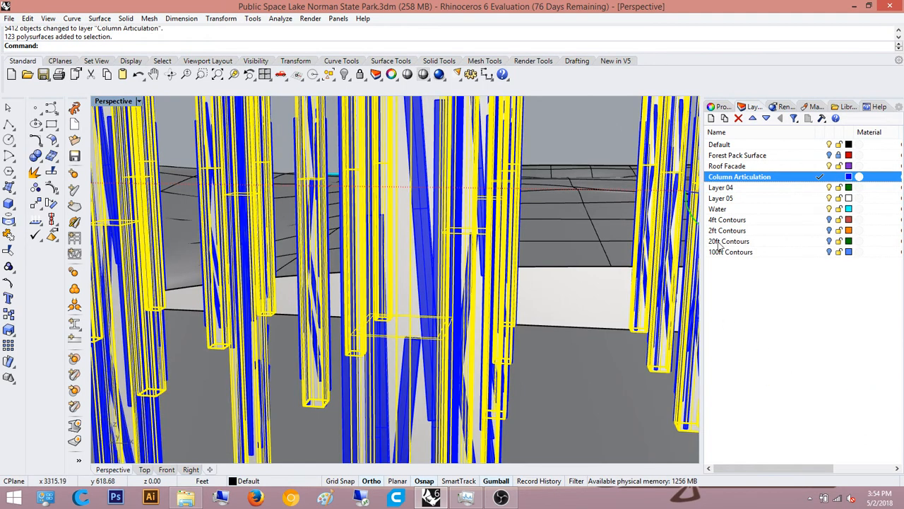
pyautogui.doubleClick(736, 187)
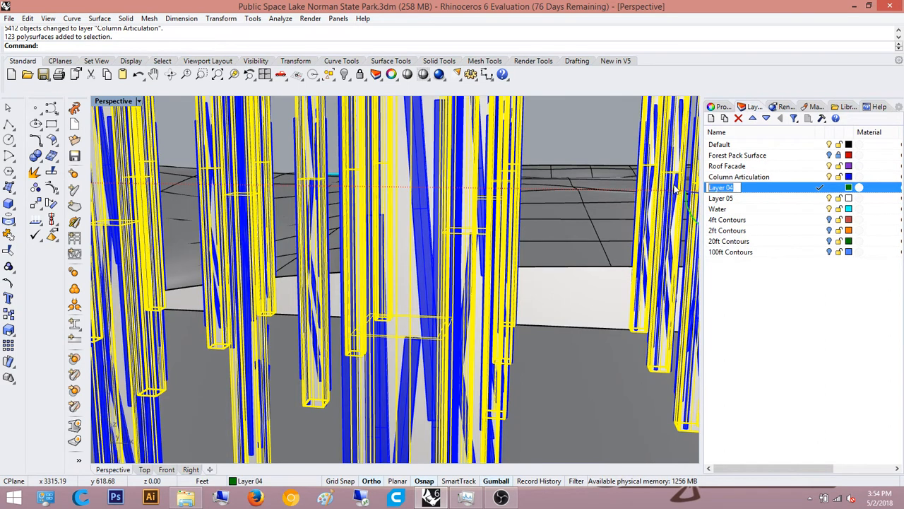
pyautogui.write('Bare Col')
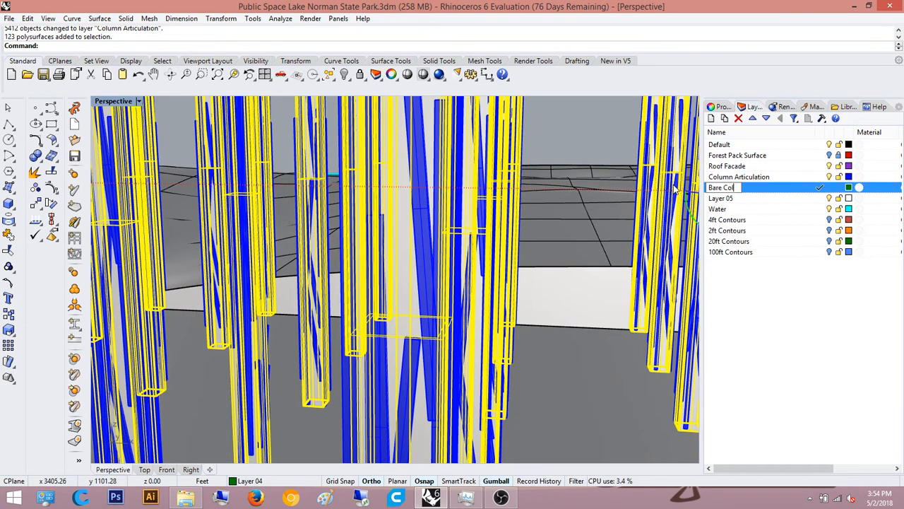
pyautogui.write('umns')
pyautogui.press('Return')
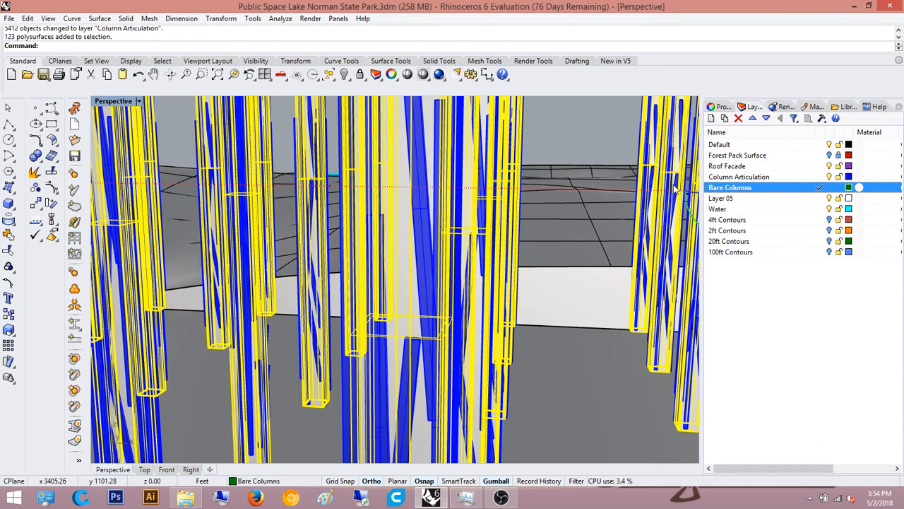
# - Move the selected plain columns to the Bare Columns layer and clear the selection
pyautogui.rightClick(766, 187)
pyautogui.click(785, 388)
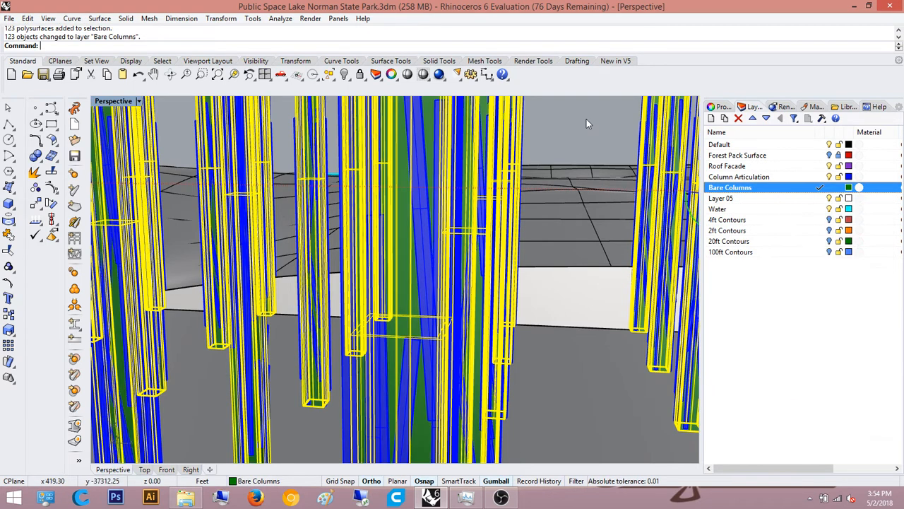
pyautogui.click(547, 209)
# - Inspect the layer colours on the roof slats, column slats and bare columns from outside and up close
pyautogui.moveTo(521, 182); pyautogui.dragTo(450, 251, button='right')
pyautogui.moveTo(487, 221); pyautogui.dragTo(442, 220, button='right')
pyautogui.scroll(-5, 482, 220)
pyautogui.scroll(-3, 442, 220)
pyautogui.scroll(-5, 443, 223)
pyautogui.keyDown('shift'); pyautogui.moveTo(498, 193); pyautogui.dragTo(549, 190, button='right'); pyautogui.keyUp('shift')
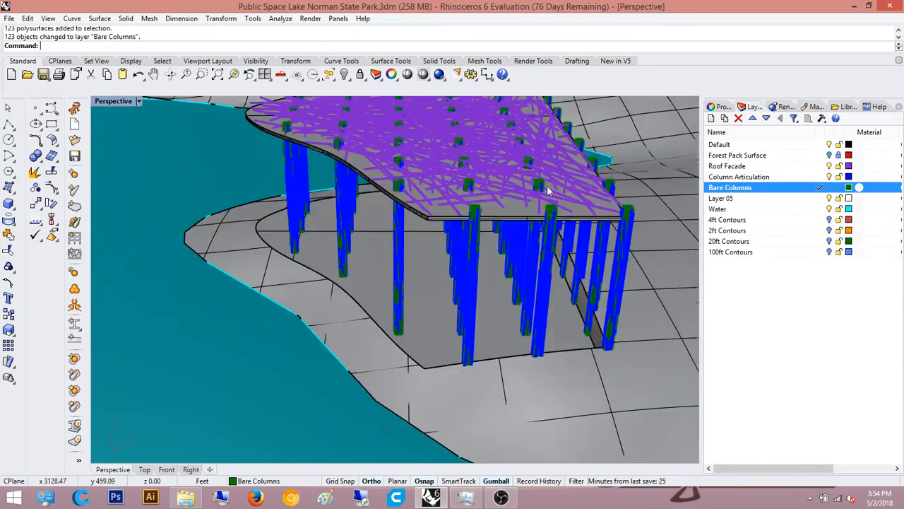
pyautogui.moveTo(461, 259); pyautogui.dragTo(478, 305, button='right')
pyautogui.scroll(8, 478, 305)
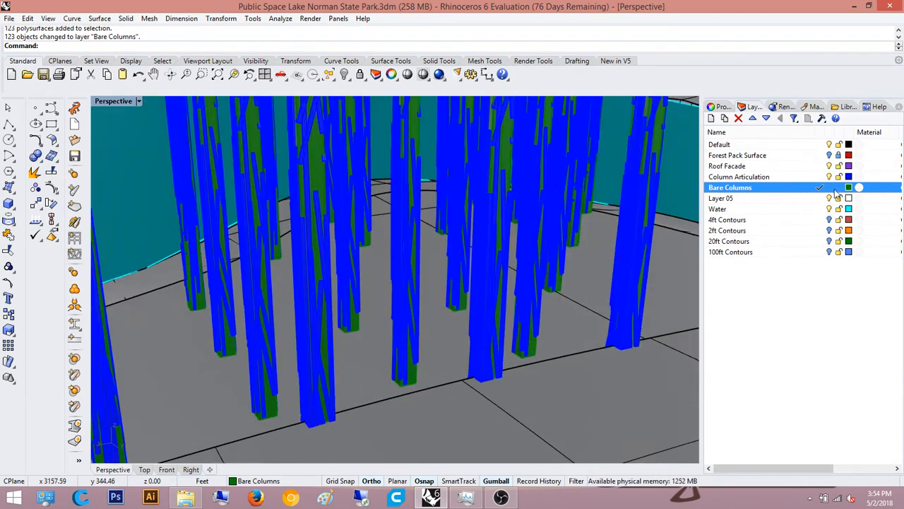
# - Make Default the current layer and hide the Roof Facade, Column Articulation and Bare Columns layers
pyautogui.click(820, 144)
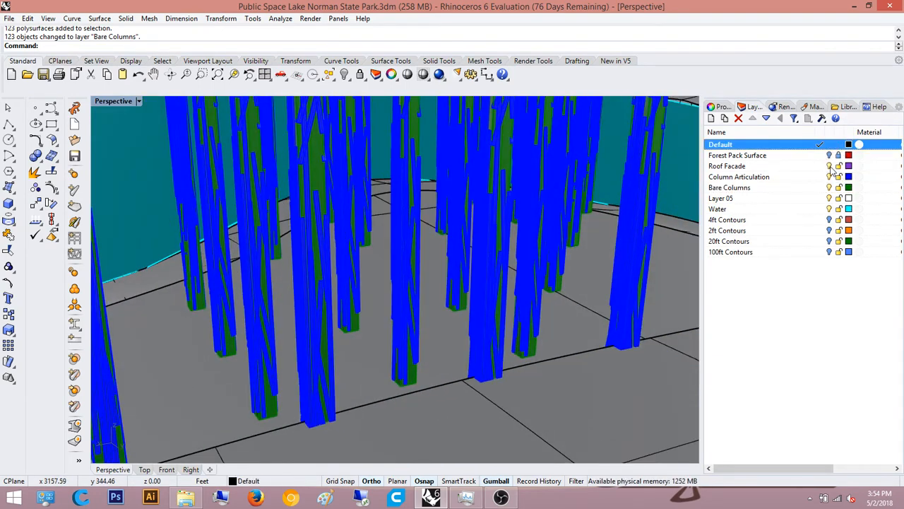
pyautogui.click(831, 168)
pyautogui.click(829, 177)
pyautogui.click(829, 187)
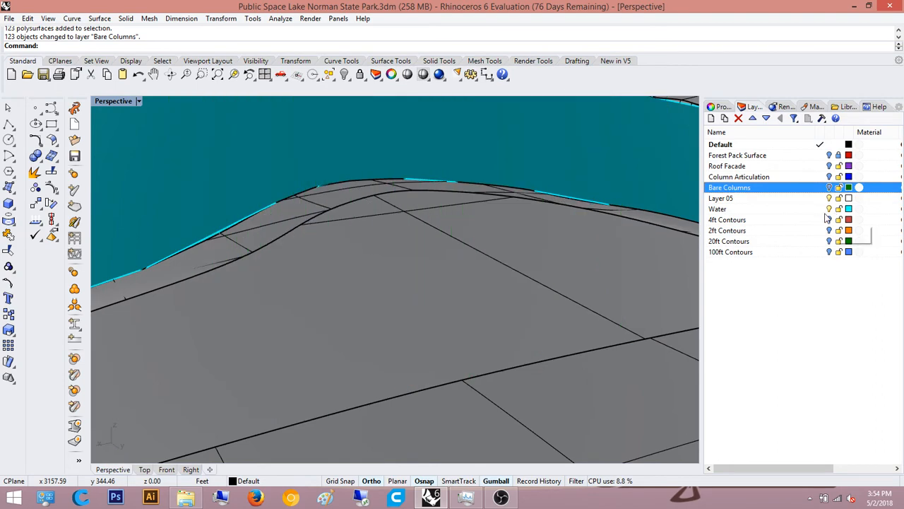
# - Select the raised slab above the recessed floor and move it to Layer 05
pyautogui.moveTo(385, 192); pyautogui.dragTo(503, 207, button='right')
pyautogui.scroll(-6, 503, 206)
pyautogui.moveTo(436, 212)
pyautogui.keyDown('shift'); pyautogui.mouseDown(button='right')
pyautogui.moveTo(347, 222)
pyautogui.moveTo(448, 174)
pyautogui.moveTo(442, 228)
pyautogui.mouseUp(button='right'); pyautogui.keyUp('shift')
pyautogui.scroll(3, 442, 227)
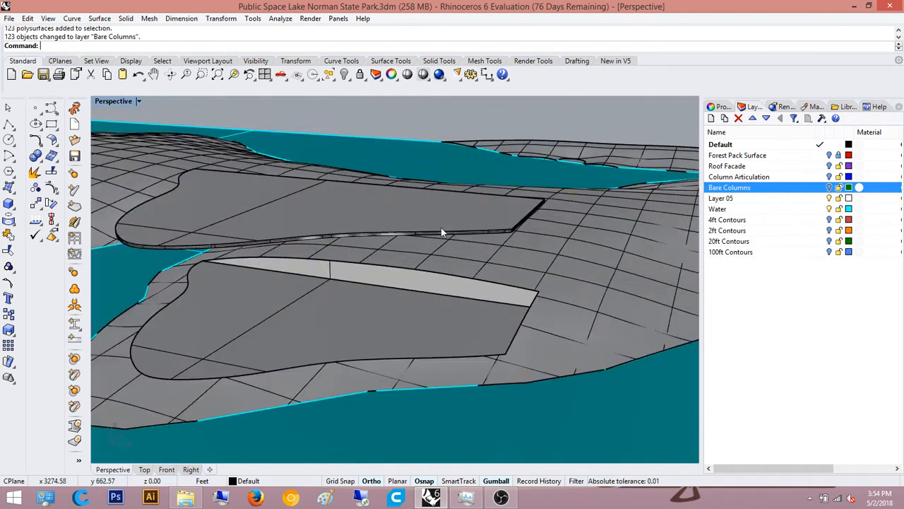
pyautogui.click(442, 228)
pyautogui.click(773, 201)
pyautogui.rightClick(773, 201)
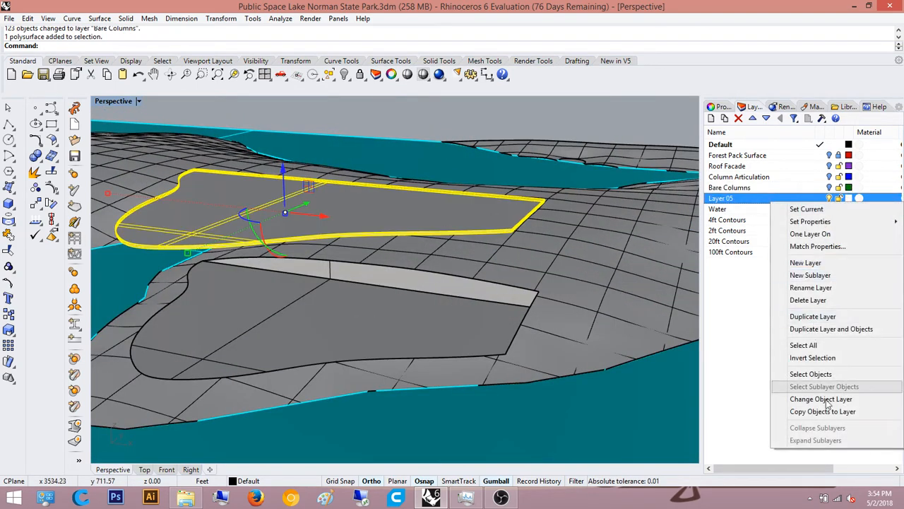
pyautogui.click(799, 398)
# - Rename Layer 05 as Glass and hide that layer
pyautogui.click(735, 201)
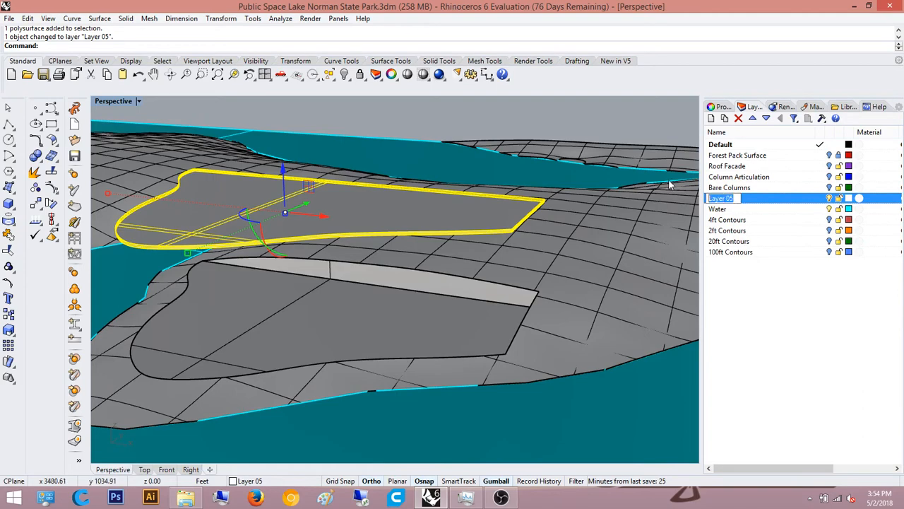
pyautogui.write('Glass')
pyautogui.press('Return')
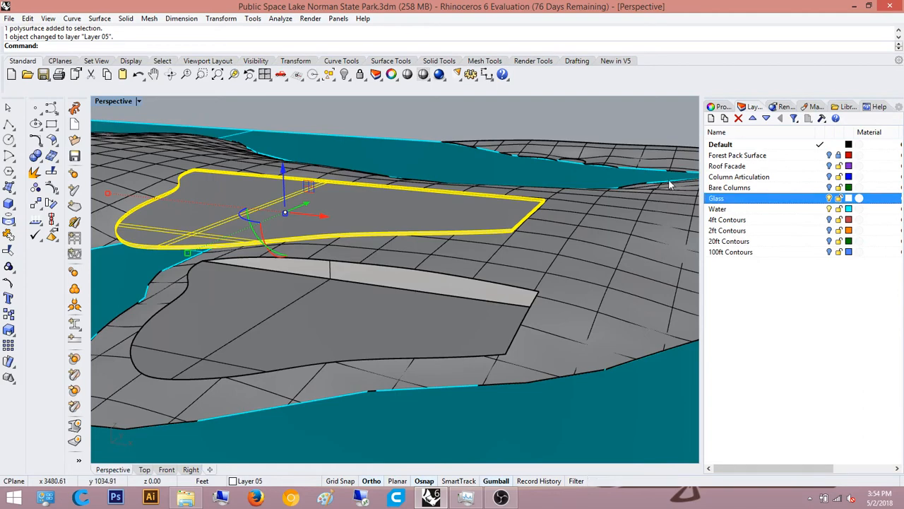
pyautogui.click(831, 198)
# - Show the Bare Columns layer and examine the columns and the recessed floor's walls from a distance and up close
pyautogui.moveTo(303, 250); pyautogui.dragTo(311, 295, button='right')
pyautogui.scroll(4, 311, 294)
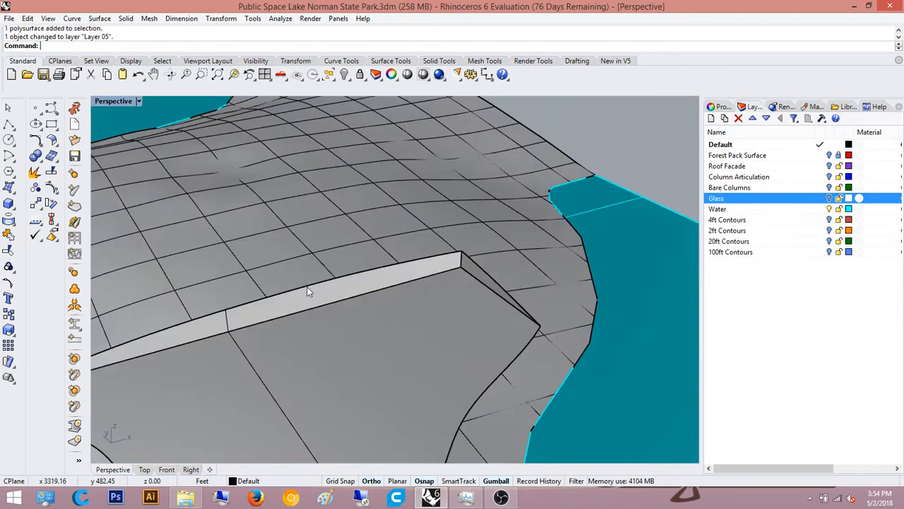
pyautogui.scroll(4, 417, 299)
pyautogui.moveTo(460, 301); pyautogui.dragTo(304, 247, button='right')
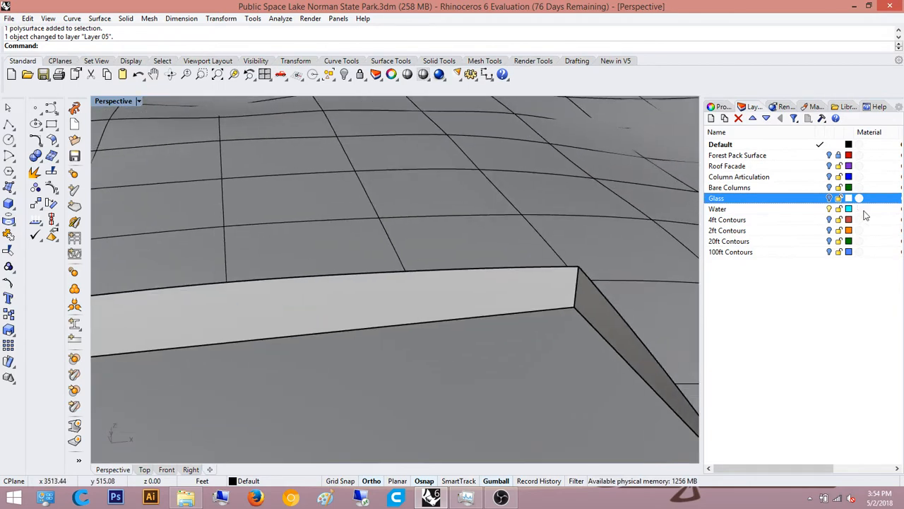
pyautogui.click(829, 187)
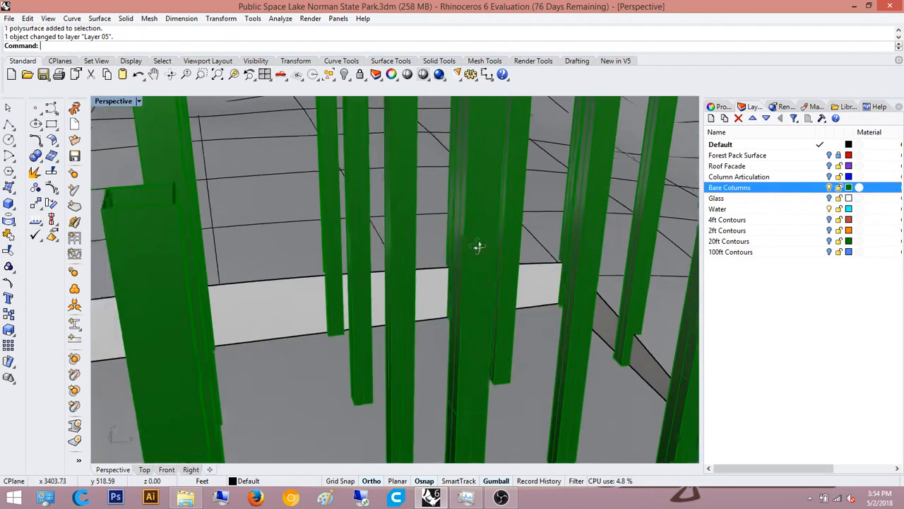
pyautogui.moveTo(478, 246); pyautogui.dragTo(379, 309, button='right')
pyautogui.scroll(-8, 379, 309)
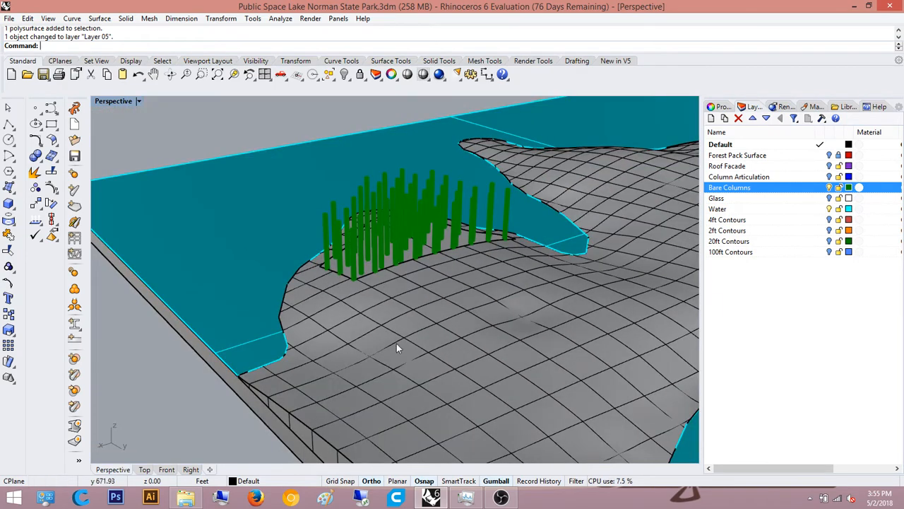
pyautogui.scroll(5, 360, 276)
pyautogui.scroll(-5, 356, 283)
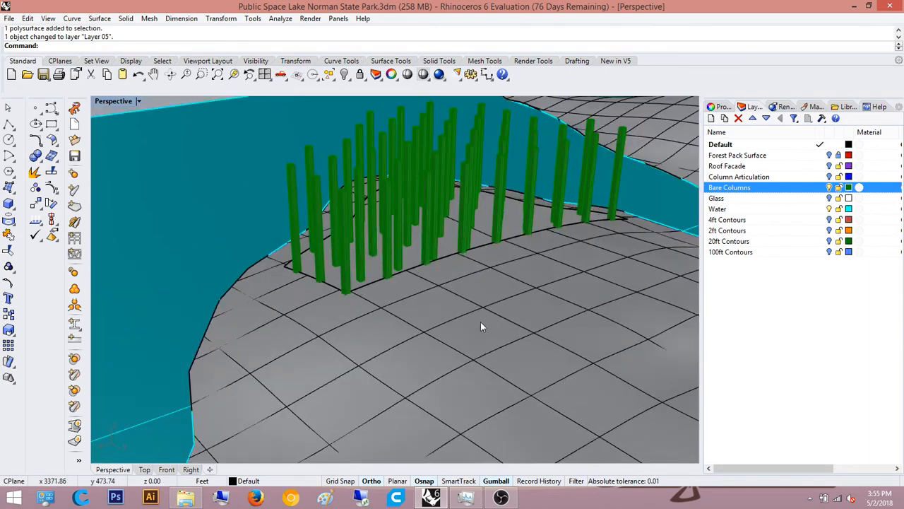
pyautogui.moveTo(480, 322); pyautogui.dragTo(417, 295, button='right')
pyautogui.scroll(4, 436, 282)
pyautogui.scroll(-3, 437, 271)
pyautogui.scroll(4, 318, 312)
pyautogui.moveTo(320, 311); pyautogui.dragTo(563, 330, button='right')
pyautogui.scroll(3, 560, 328)
pyautogui.moveTo(474, 359); pyautogui.dragTo(431, 346, button='right')
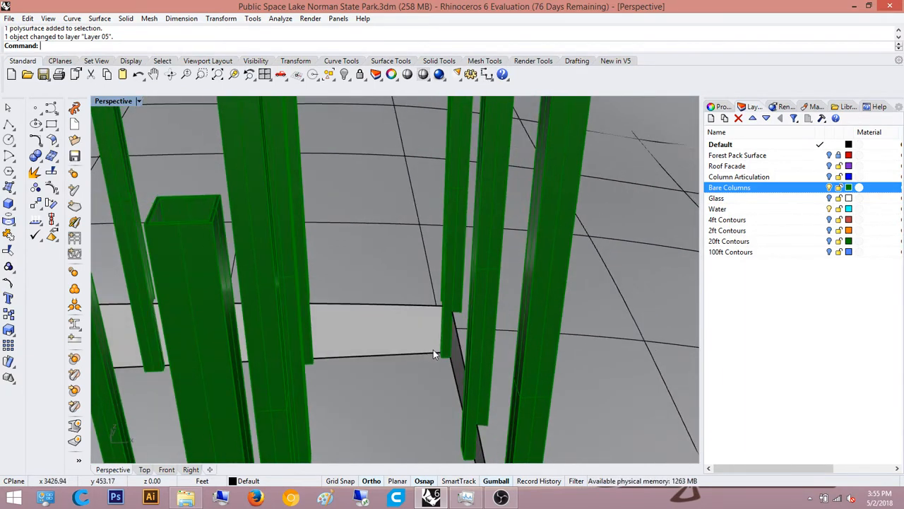
# - Keep Default as the current layer and hide the Bare Columns layer
pyautogui.click(821, 187)
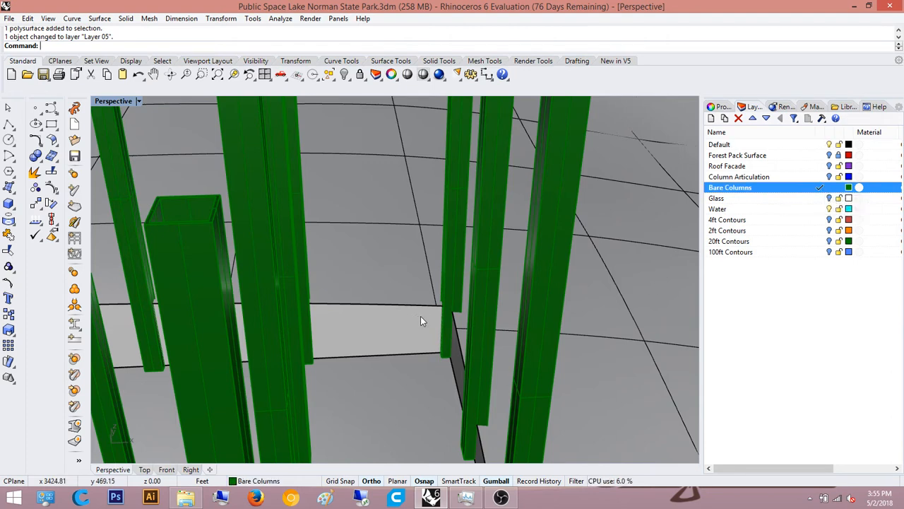
pyautogui.click(818, 145)
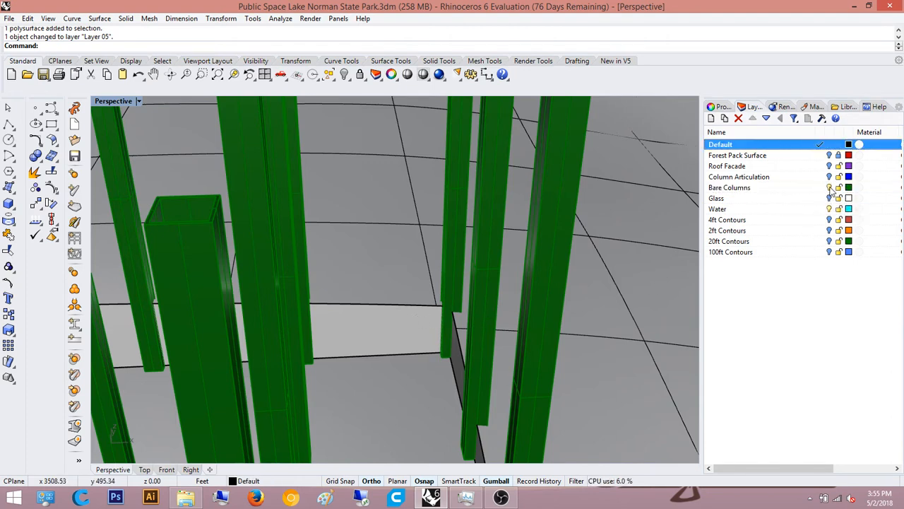
pyautogui.click(829, 187)
# - Draw a short line along the base of the recessed wall near the inner corner and select it
pyautogui.moveTo(441, 236); pyautogui.dragTo(411, 277, button='right')
pyautogui.scroll(3, 537, 297)
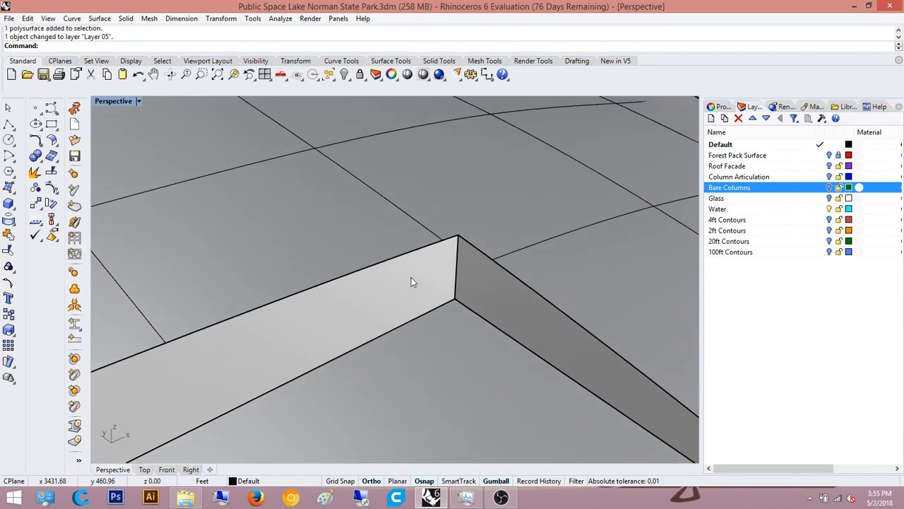
pyautogui.press('Return')
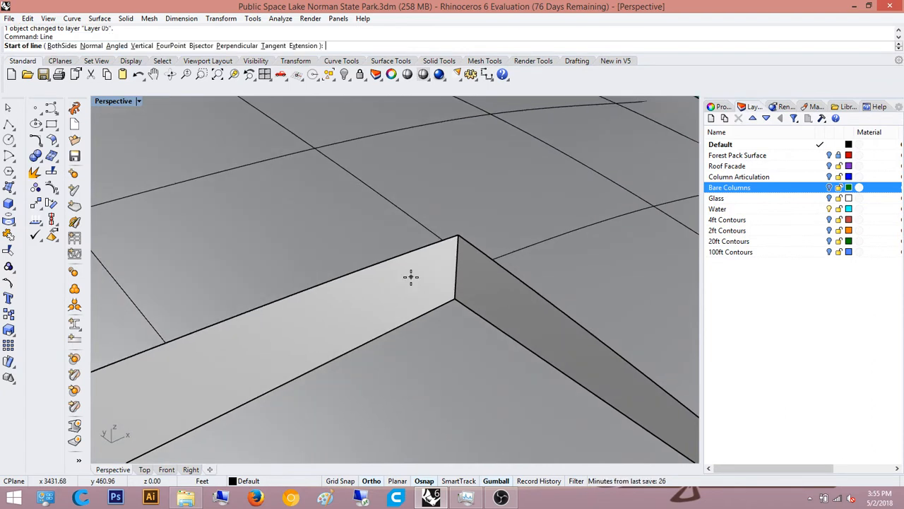
pyautogui.click(445, 308)
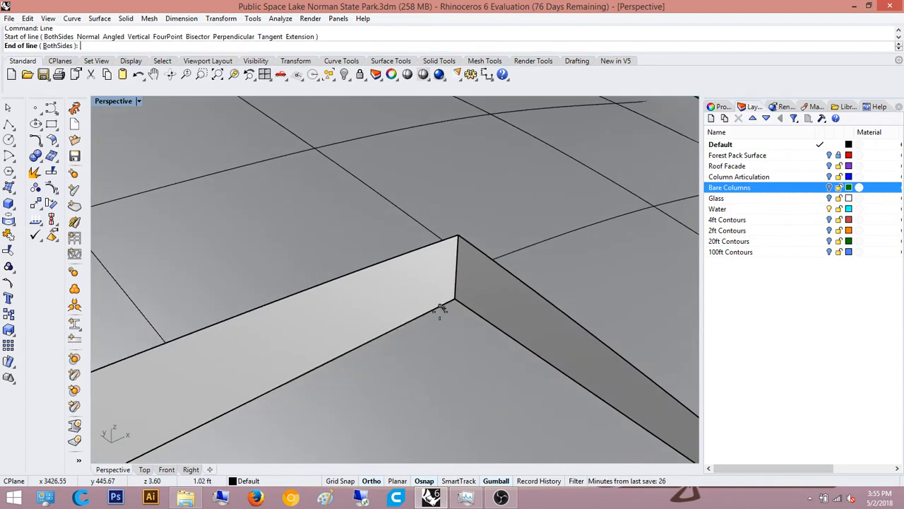
pyautogui.click(381, 348)
pyautogui.click(400, 330)
pyautogui.click(424, 358)
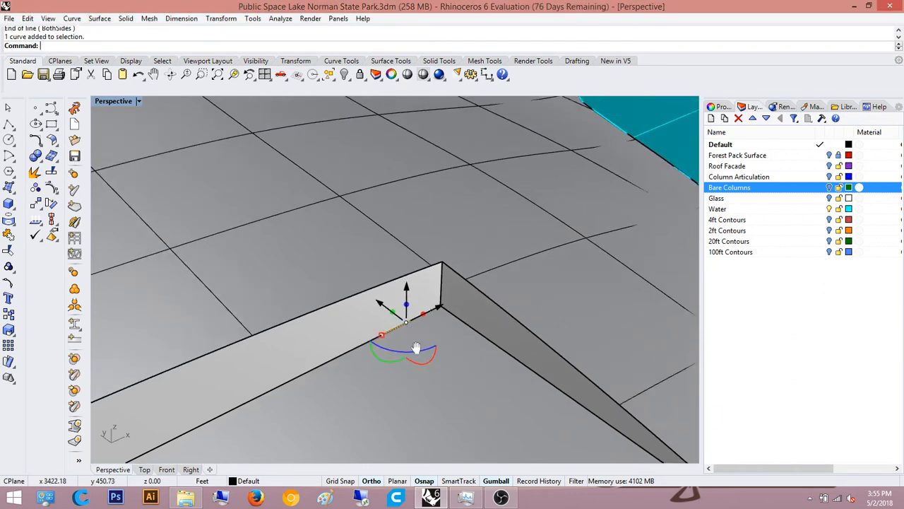
# - Try to move the base line vertically up to the wall's upper edge
pyautogui.scroll(2, 416, 348)
pyautogui.write('move')
pyautogui.press('Return')
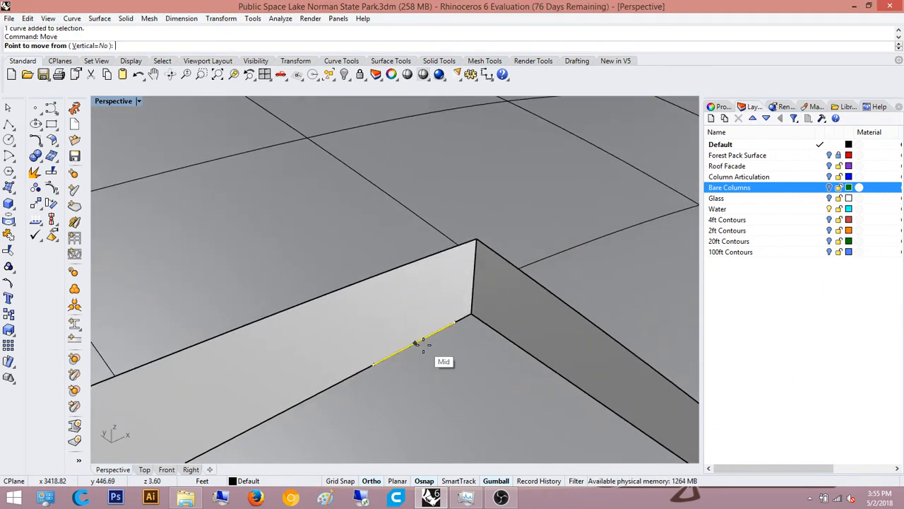
pyautogui.click(373, 364)
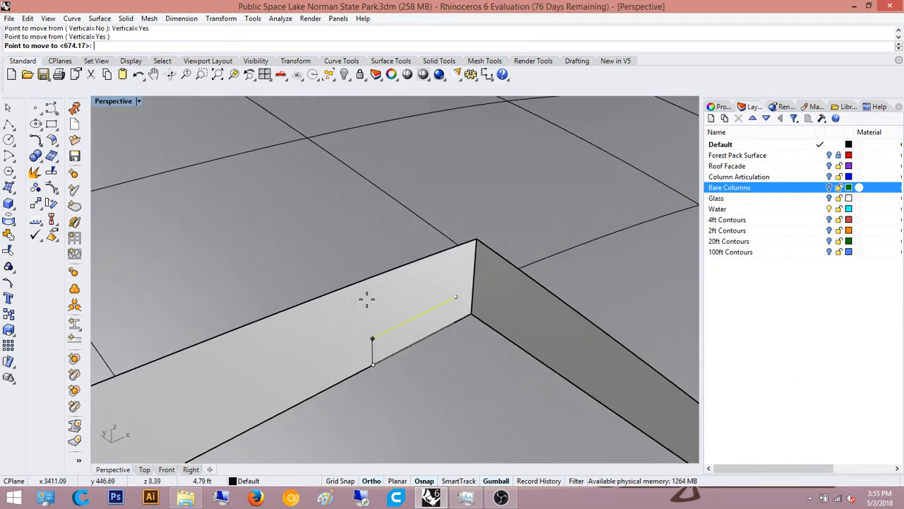
pyautogui.click(371, 276)
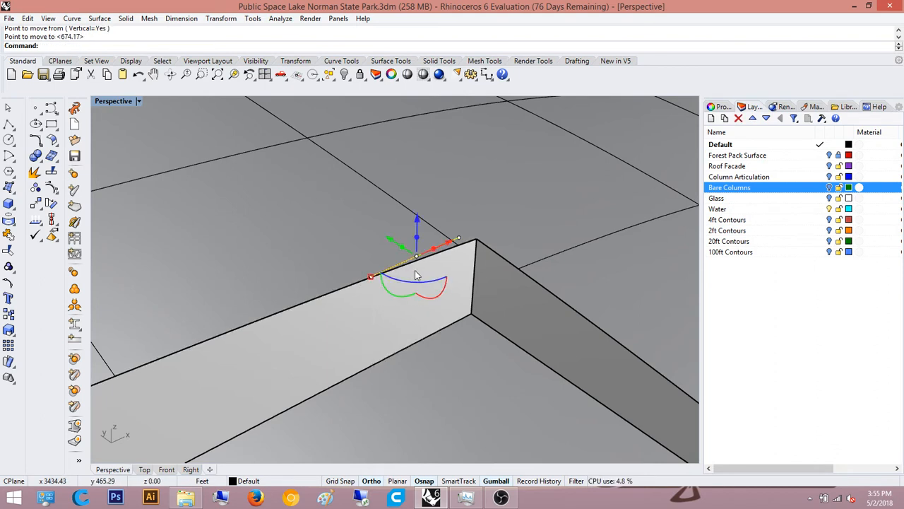
pyautogui.hotkey('ctrl', 'z')
# - Copy the base line vertically from its endpoint up to the wall's upper edge
pyautogui.write('copy')
pyautogui.press('Return')
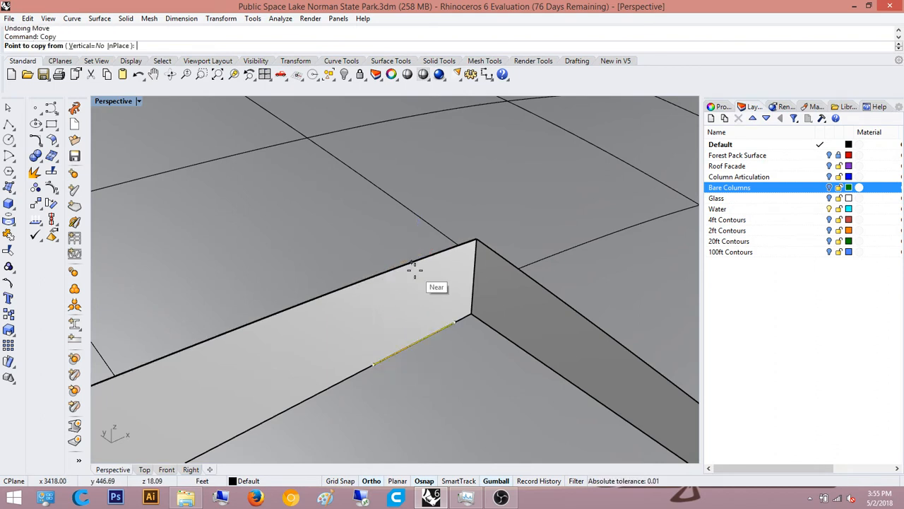
pyautogui.click(85, 45)
pyautogui.click(373, 364)
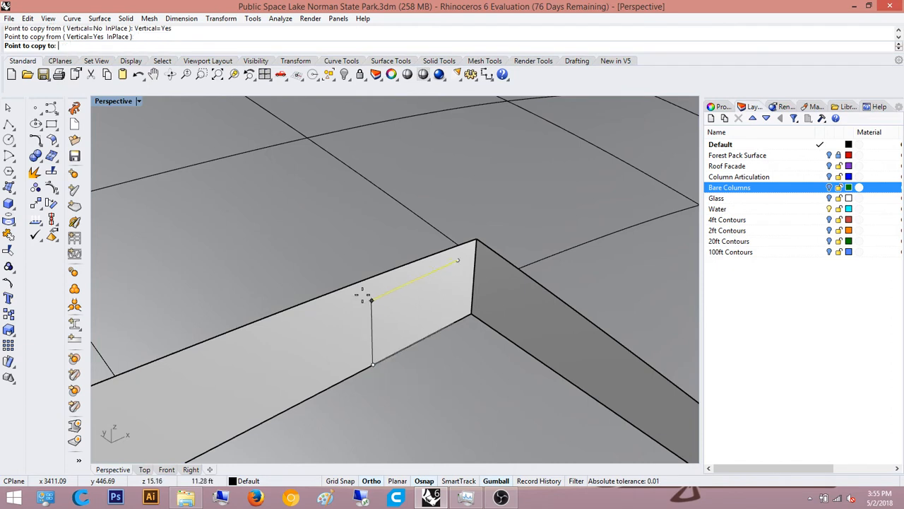
pyautogui.click(428, 257)
pyautogui.click(430, 253)
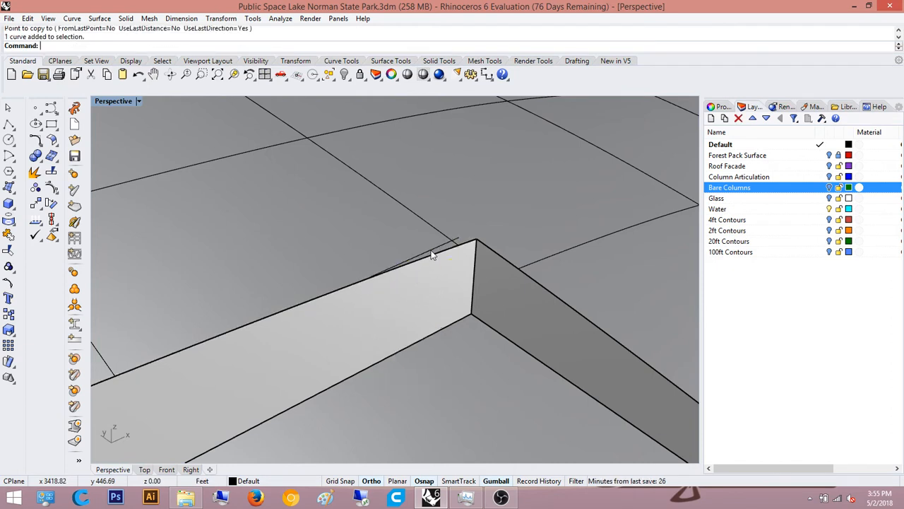
# - Move the upper line copy horizontally back from the wall, perpendicular to its length, over the terrain
pyautogui.moveTo(366, 232); pyautogui.dragTo(424, 279)
pyautogui.hotkey('ctrl', 'z')
pyautogui.click(434, 255)
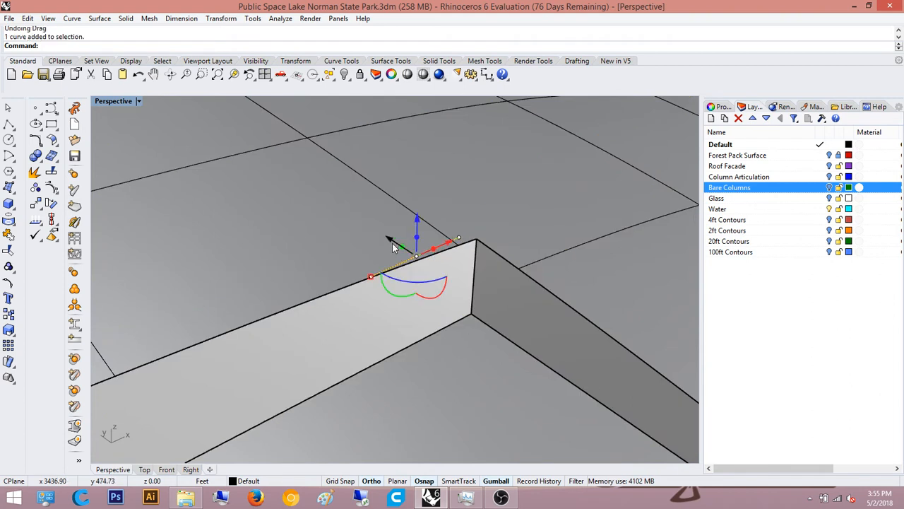
pyautogui.moveTo(392, 243); pyautogui.dragTo(286, 190)
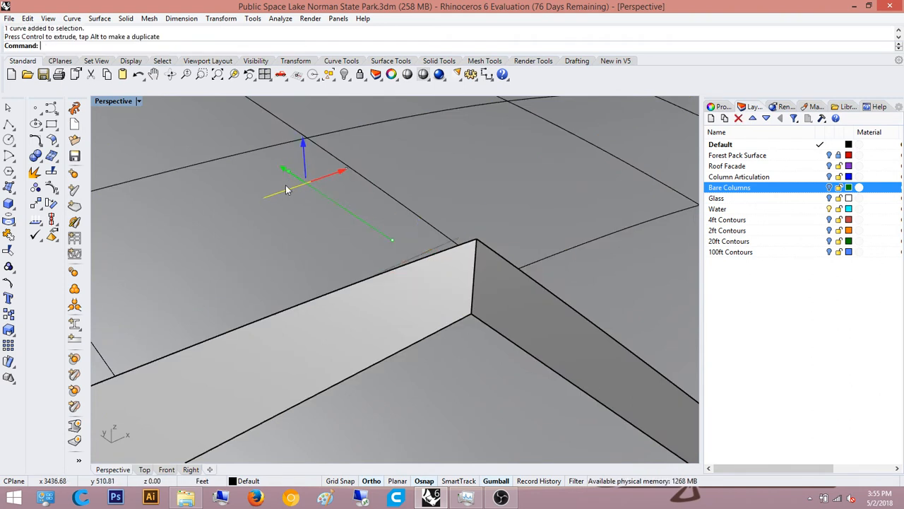
# - Try locking the terrain polysurface to isolate the lines, and unlock it again
pyautogui.moveTo(364, 310); pyautogui.dragTo(418, 285, button='right')
pyautogui.click(419, 286)
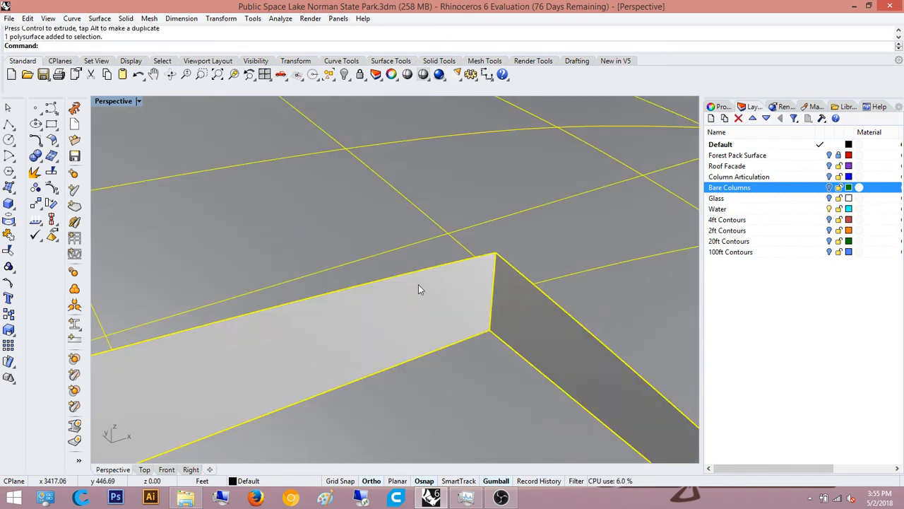
pyautogui.hotkey('ctrl', 'l')
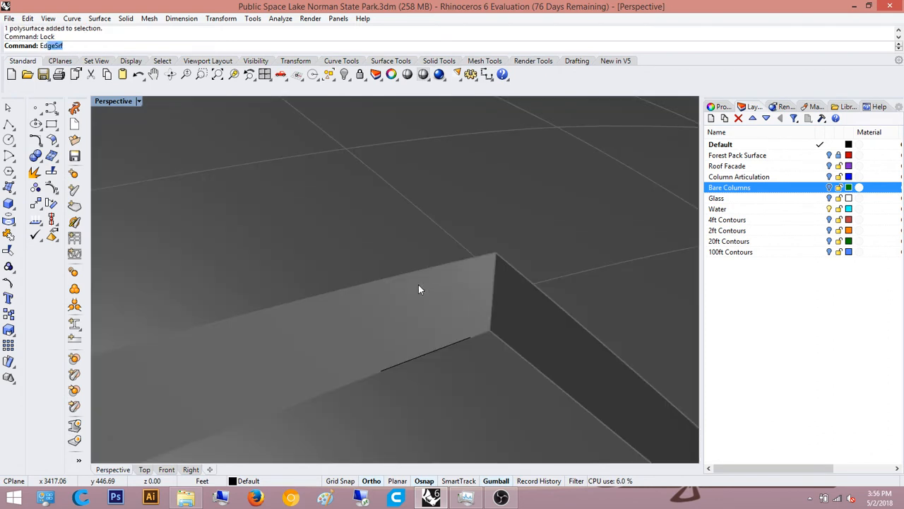
pyautogui.press('Escape')
pyautogui.moveTo(404, 291); pyautogui.dragTo(293, 199)
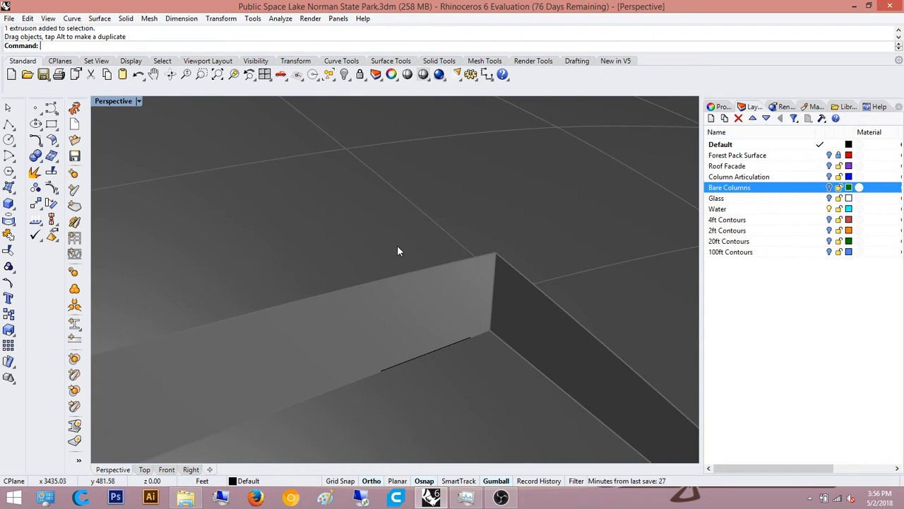
pyautogui.hotkey('ctrl', 'z')
pyautogui.write('Unlock')
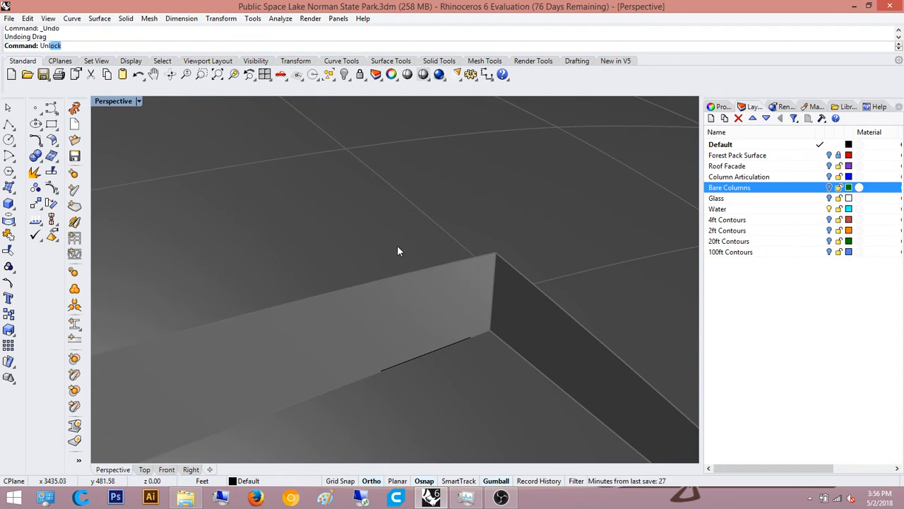
pyautogui.press('Return')
# - Hide the terrain polysurface and undo the accidental drag of the extrusion beneath the lines
pyautogui.write('Hide')
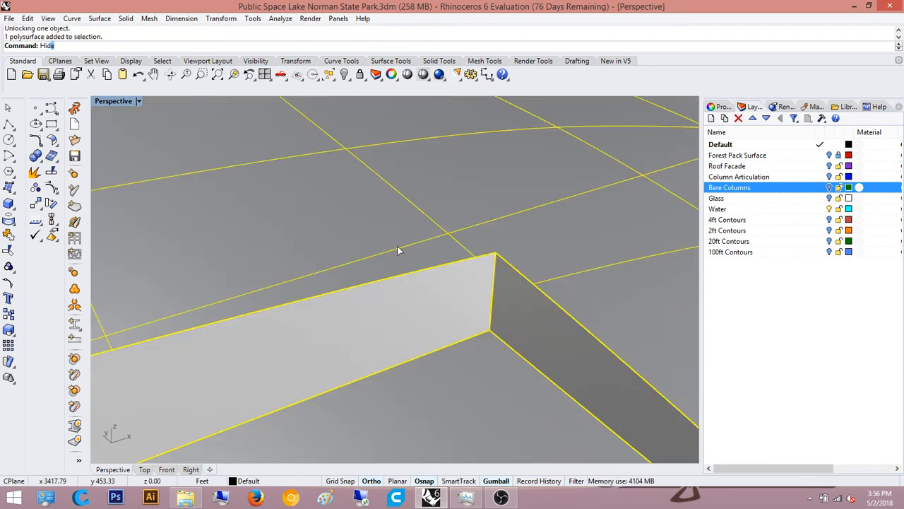
pyautogui.press('Return')
pyautogui.moveTo(397, 251); pyautogui.dragTo(356, 207)
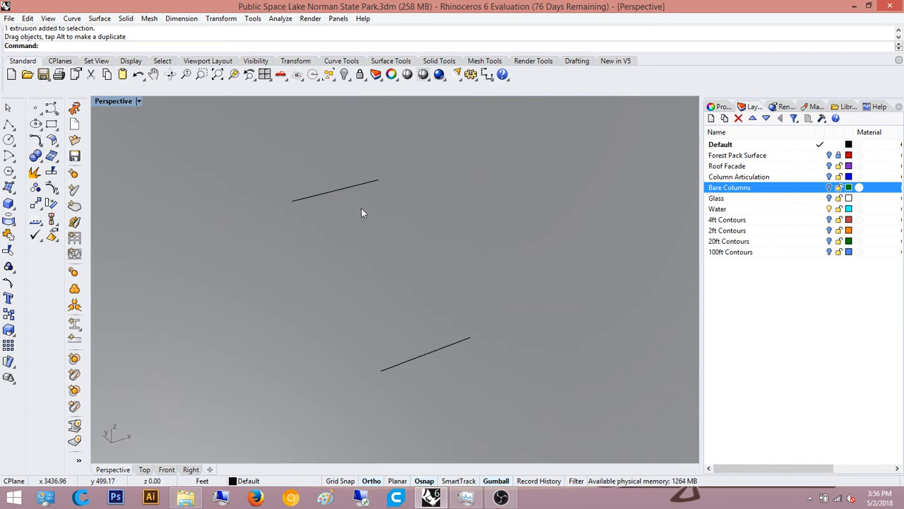
pyautogui.hotkey('ctrl', 'z')
# - Select the set-back line copy and raise it vertically above the base line
pyautogui.click(393, 209)
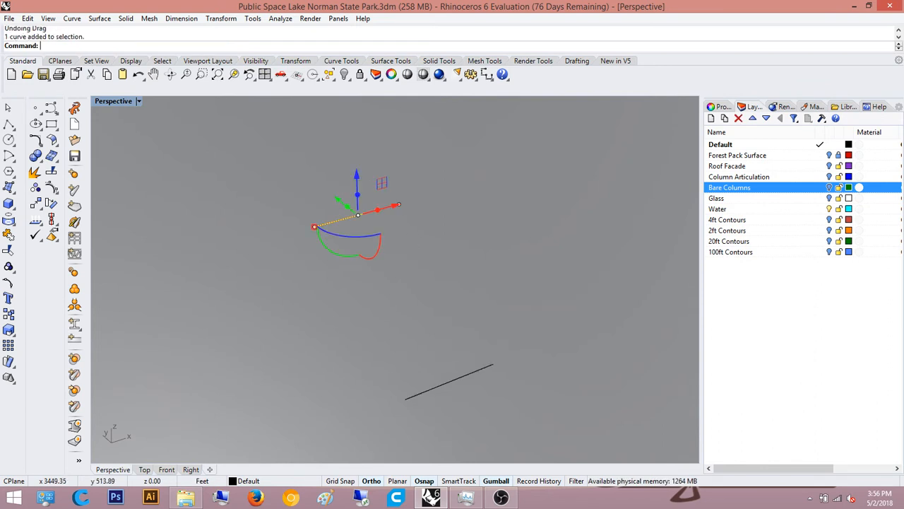
pyautogui.scroll(5, 411, 285)
pyautogui.scroll(2, 412, 284)
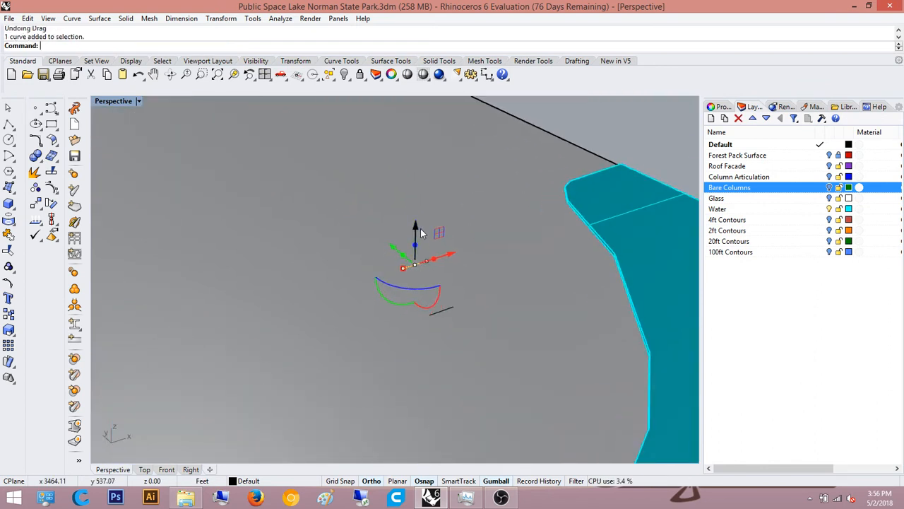
pyautogui.moveTo(417, 229); pyautogui.dragTo(425, 169)
pyautogui.keyDown('shift'); pyautogui.moveTo(460, 224); pyautogui.dragTo(439, 258, button='right'); pyautogui.keyUp('shift')
pyautogui.scroll(3, 439, 259)
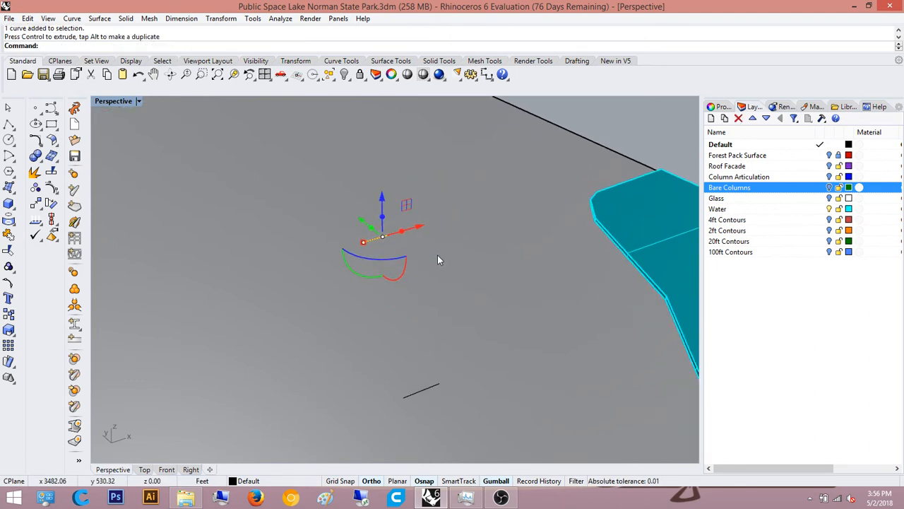
# - Show the hidden terrain polysurface again and lock it so only the construction lines remain selectable
pyautogui.press('Return')
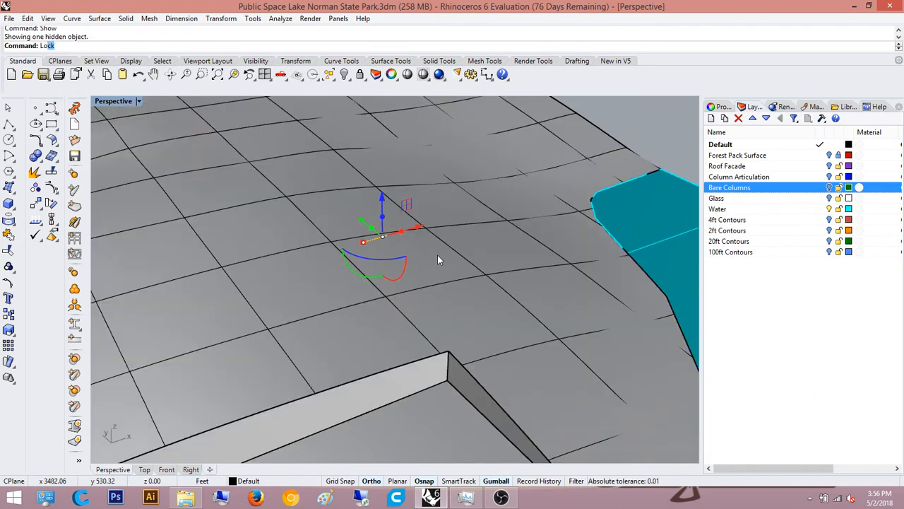
pyautogui.press('Escape')
pyautogui.click(445, 263)
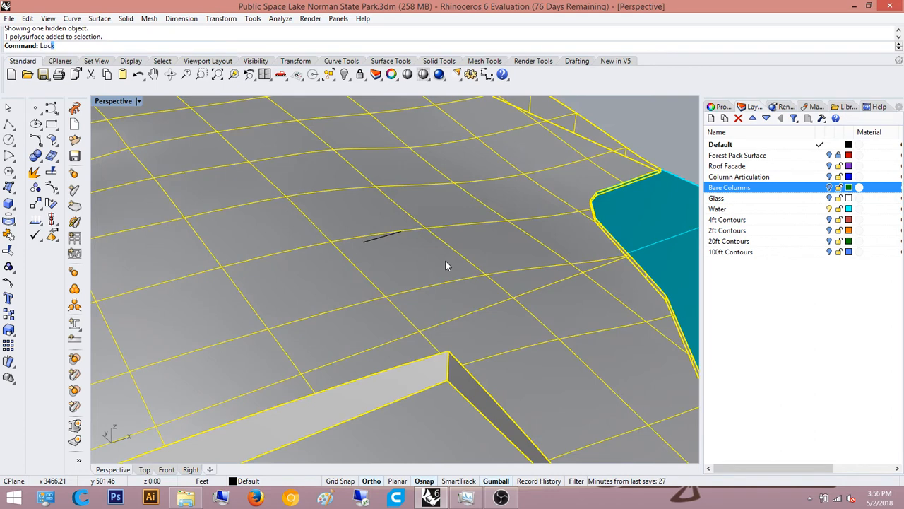
pyautogui.press('Return')
pyautogui.scroll(5, 445, 260)
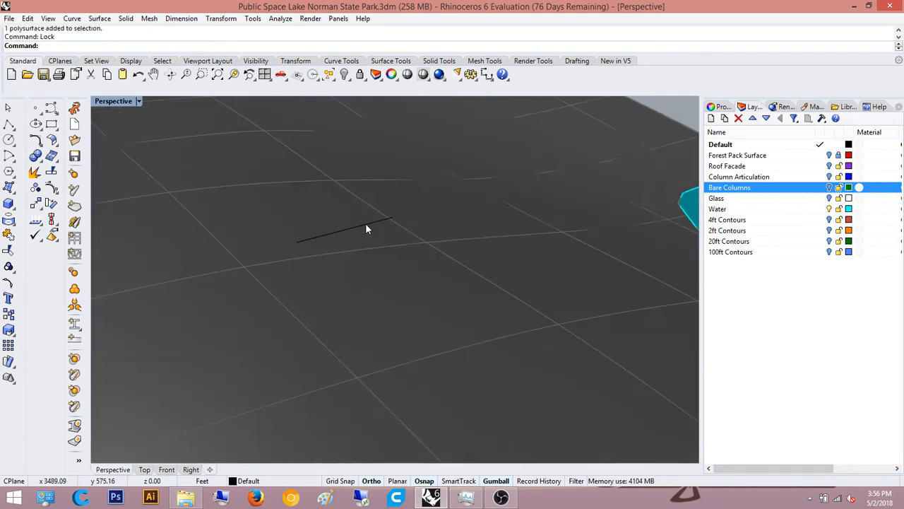
# - Select the raised set-back line and lower it vertically toward the terrain behind the recessed wall
pyautogui.click(366, 228)
pyautogui.scroll(-4, 385, 210)
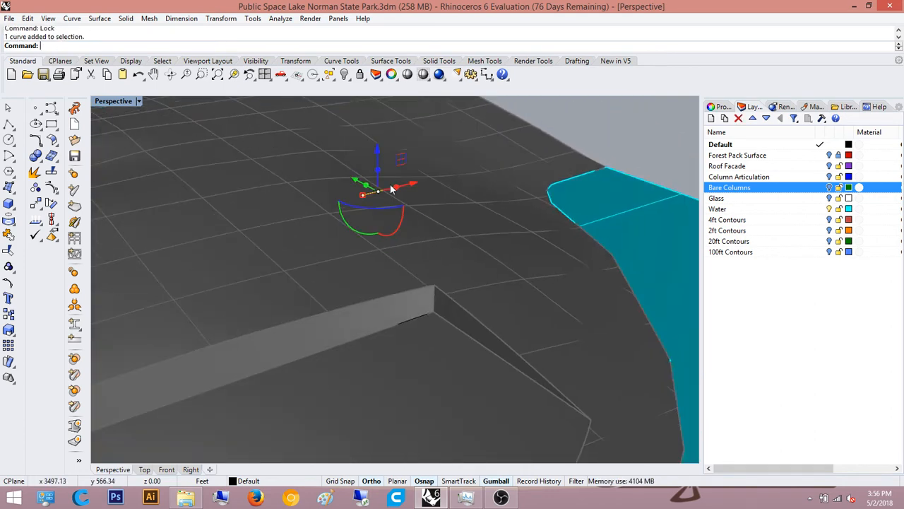
pyautogui.moveTo(375, 149); pyautogui.dragTo(385, 227)
pyautogui.scroll(5, 383, 289)
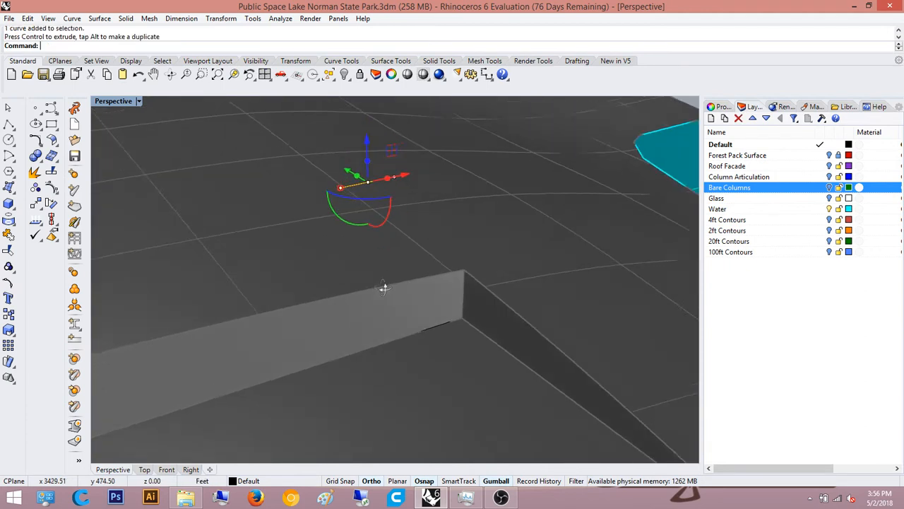
pyautogui.moveTo(384, 289); pyautogui.dragTo(408, 328, button='right')
pyautogui.scroll(5, 408, 328)
pyautogui.moveTo(480, 337); pyautogui.dragTo(513, 334, button='right')
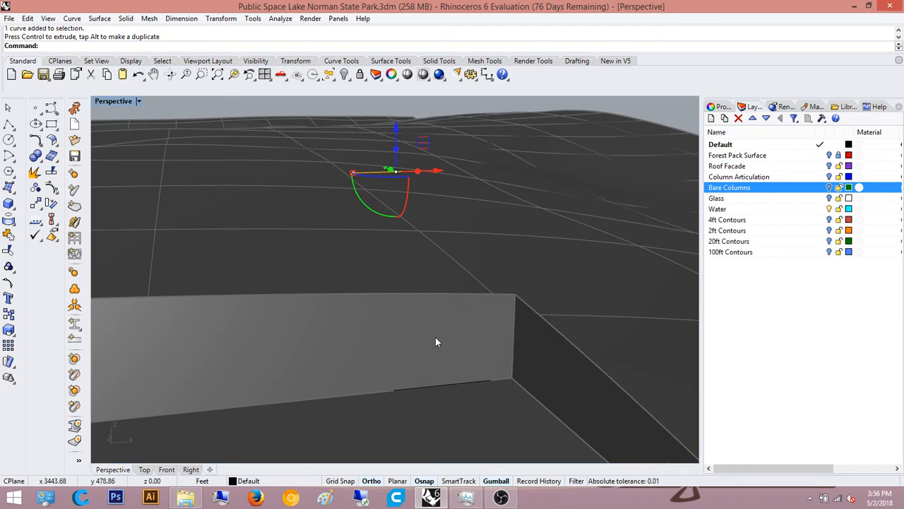
pyautogui.moveTo(436, 339)
pyautogui.mouseDown(button='right')
pyautogui.moveTo(400, 299)
pyautogui.moveTo(488, 275)
pyautogui.moveTo(436, 297)
pyautogui.moveTo(437, 328)
pyautogui.mouseUp(button='right')
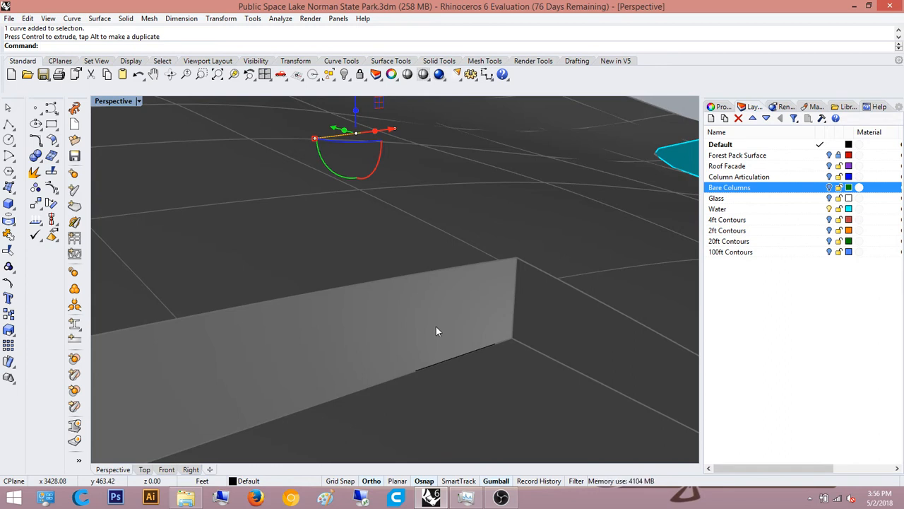
pyautogui.write('LoadScript')
pyautogui.press('Return')
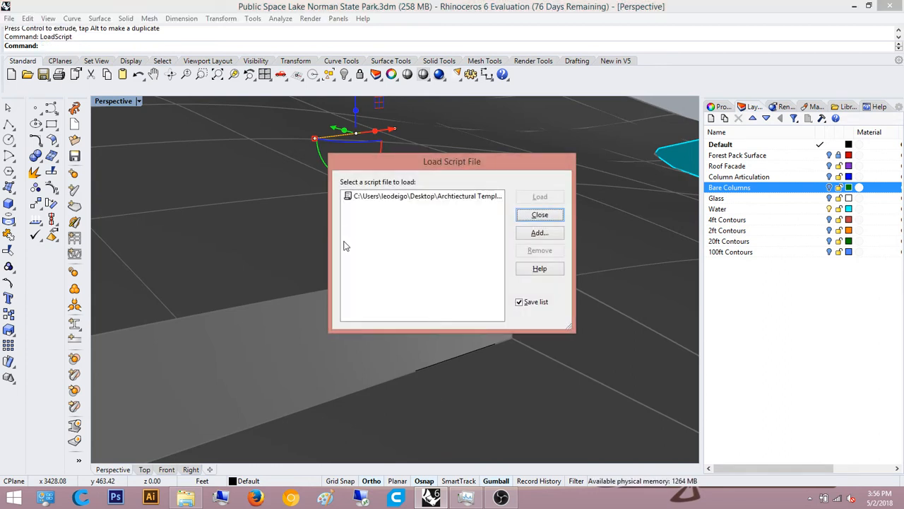
pyautogui.click(398, 196)
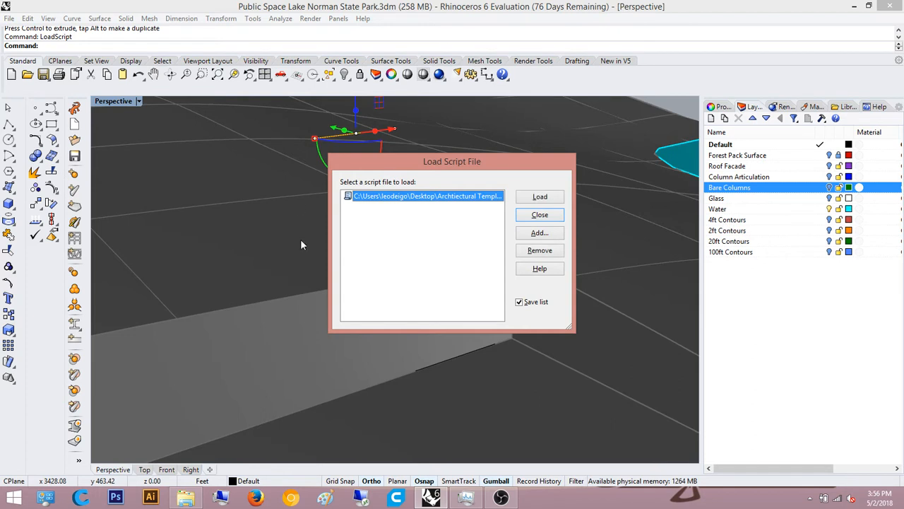
pyautogui.click(553, 200)
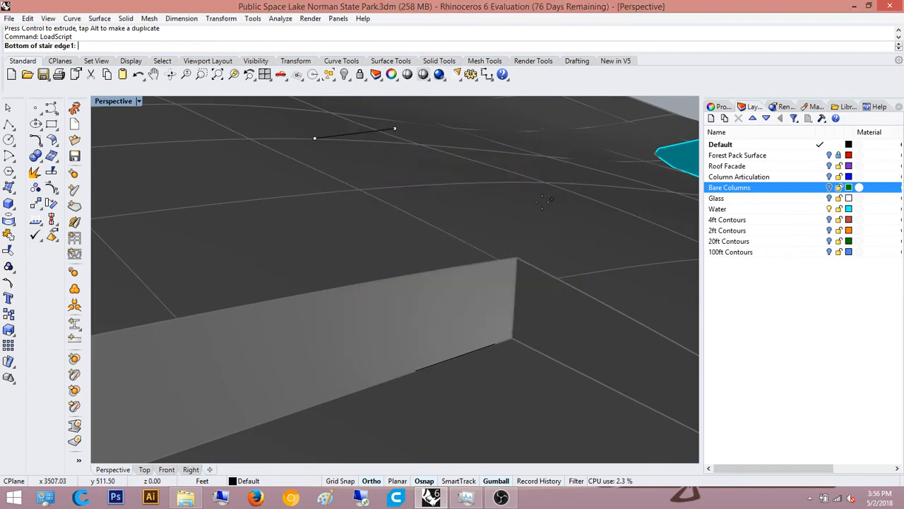
pyautogui.click(495, 344)
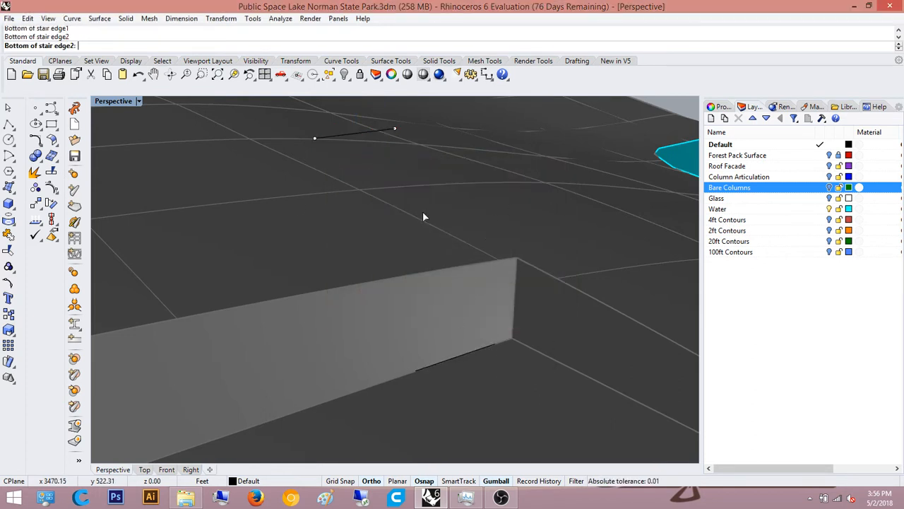
# - Lower the set-back line further straight down into the terrain surface and deselect it
pyautogui.click(382, 137)
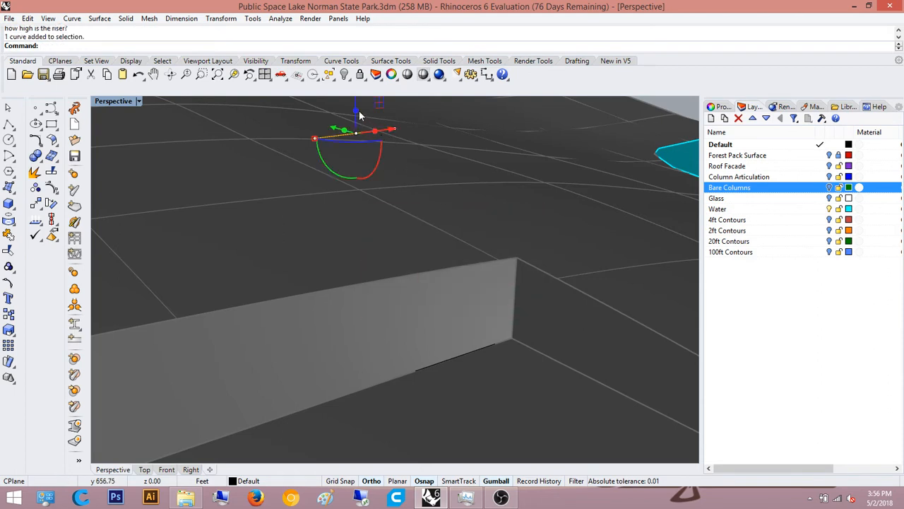
pyautogui.moveTo(356, 108); pyautogui.dragTo(365, 176)
pyautogui.moveTo(367, 181)
pyautogui.mouseDown()
pyautogui.moveTo(369, 195)
pyautogui.moveTo(371, 187)
pyautogui.mouseUp()
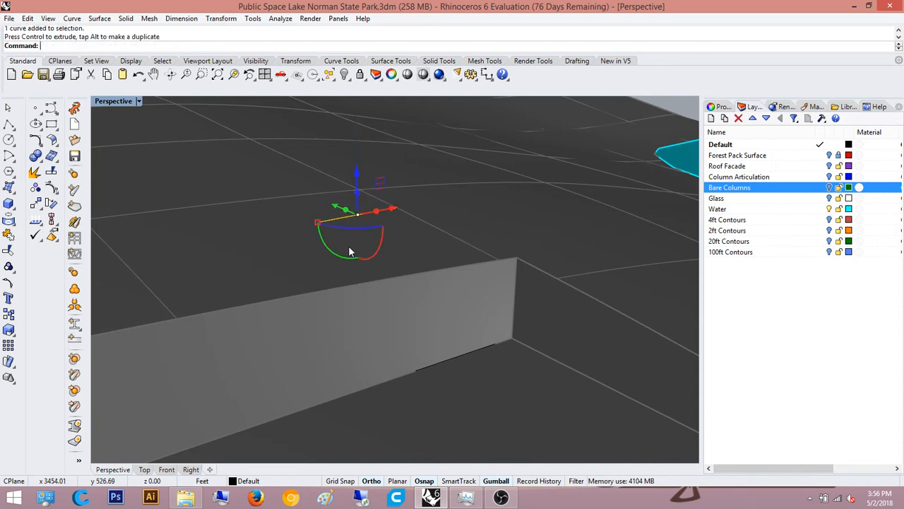
pyautogui.scroll(4, 350, 249)
pyautogui.click(349, 237)
pyautogui.keyDown('shift'); pyautogui.moveTo(418, 250); pyautogui.dragTo(397, 250, button='right'); pyautogui.keyUp('shift')
pyautogui.scroll(-2, 379, 249)
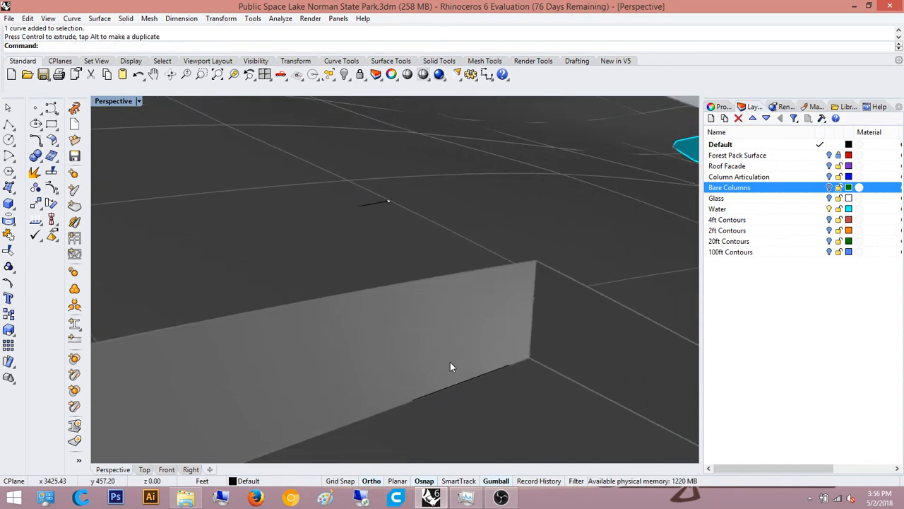
# - Create a sloped EdgeSrf surface between the line at the wall's base and the set-back upper line
pyautogui.press('Return')
pyautogui.click(476, 378)
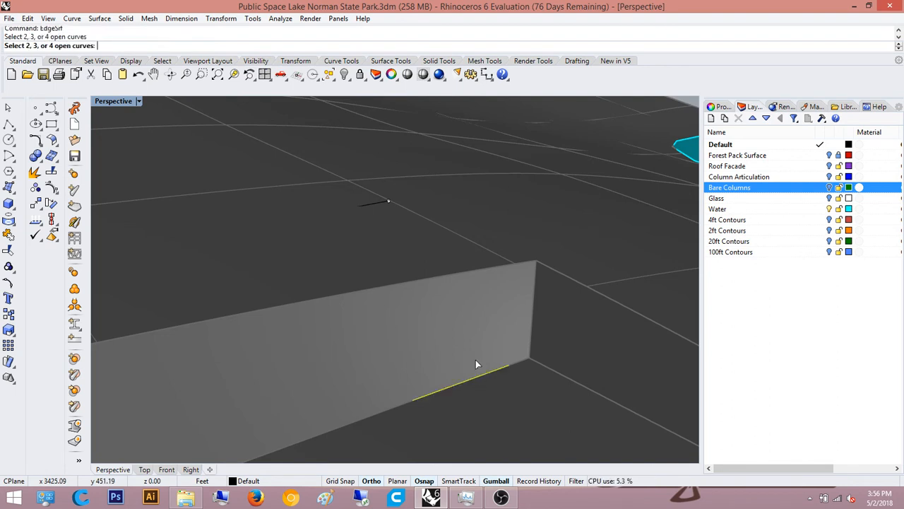
pyautogui.click(374, 202)
pyautogui.press('Return')
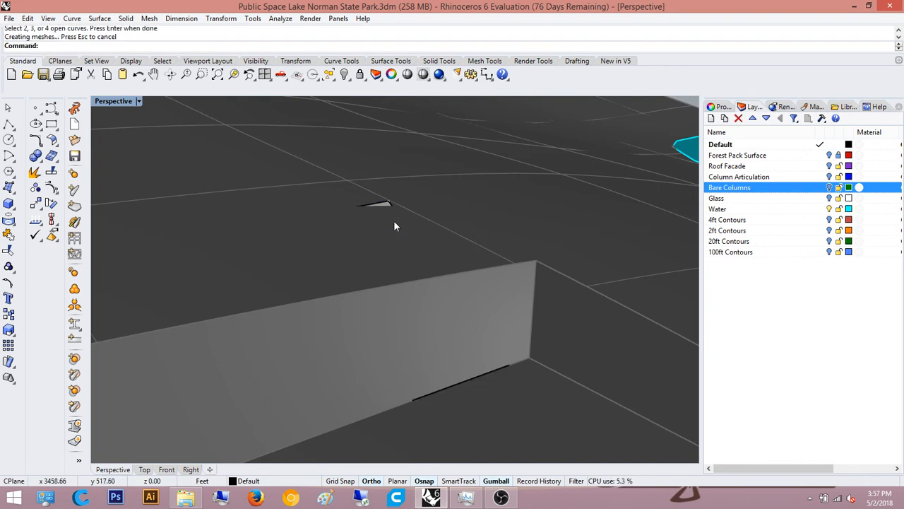
# - Extrude the sloped surface with ExtrudeSrf upward into a solid that rises above the terrain and wall
pyautogui.write('Extru')
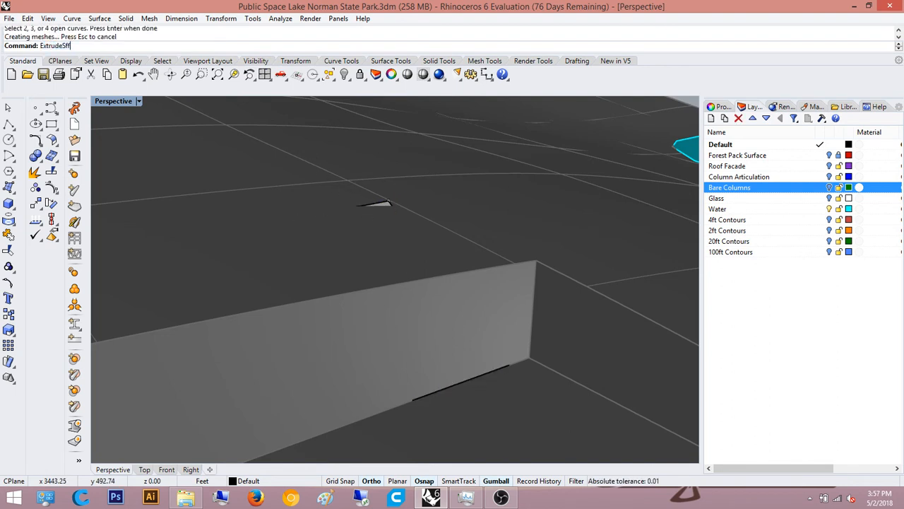
pyautogui.write('deSff')
pyautogui.press('Return')
pyautogui.write('ExtrudeSrf')
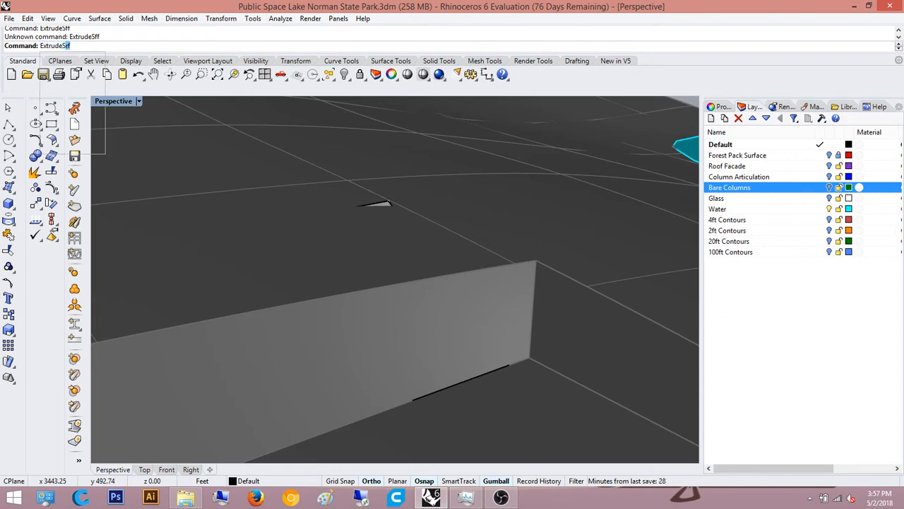
pyautogui.press('Return')
pyautogui.click(370, 204)
pyautogui.press('Return')
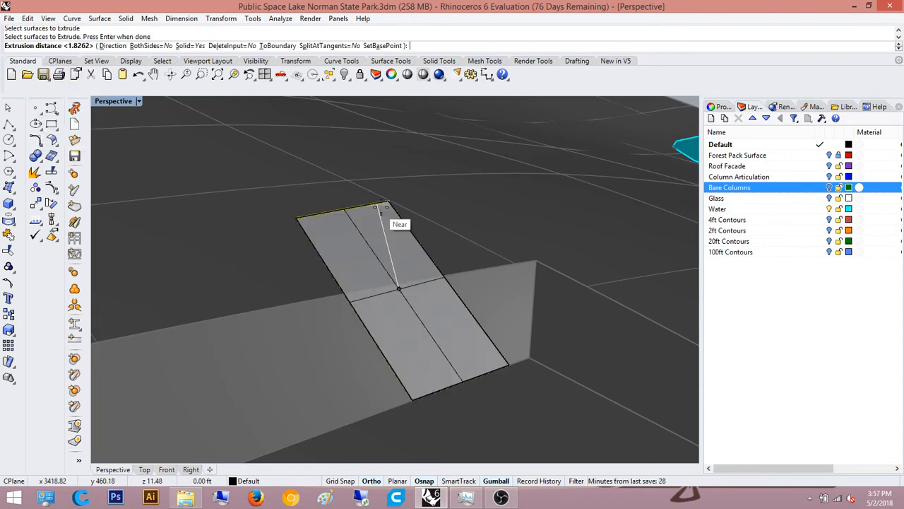
pyautogui.click(434, 124)
pyautogui.moveTo(434, 123); pyautogui.dragTo(528, 224, button='right')
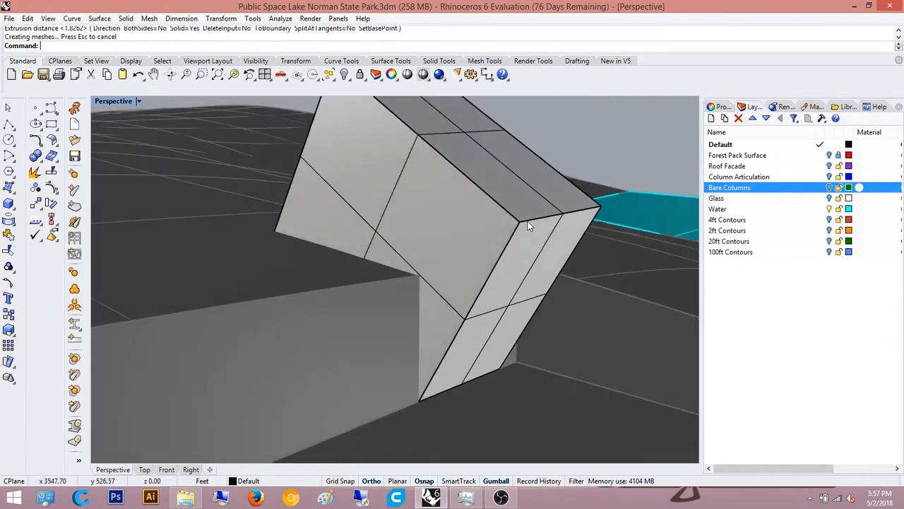
pyautogui.write('BooleanDifference')
pyautogui.press('Return')
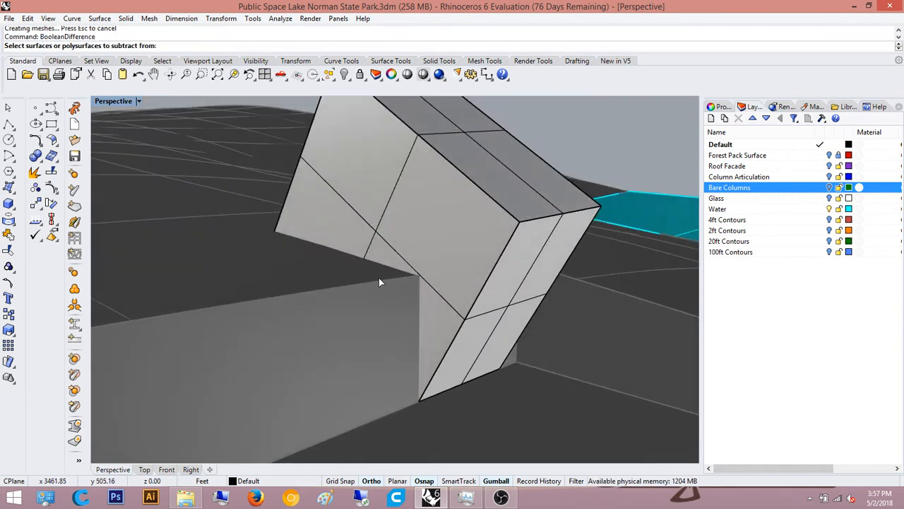
pyautogui.press('Escape')
# - Unlock the terrain polysurface and subtract the extruded solid from it with BooleanDifference
pyautogui.write('Unlock')
pyautogui.press('Return')
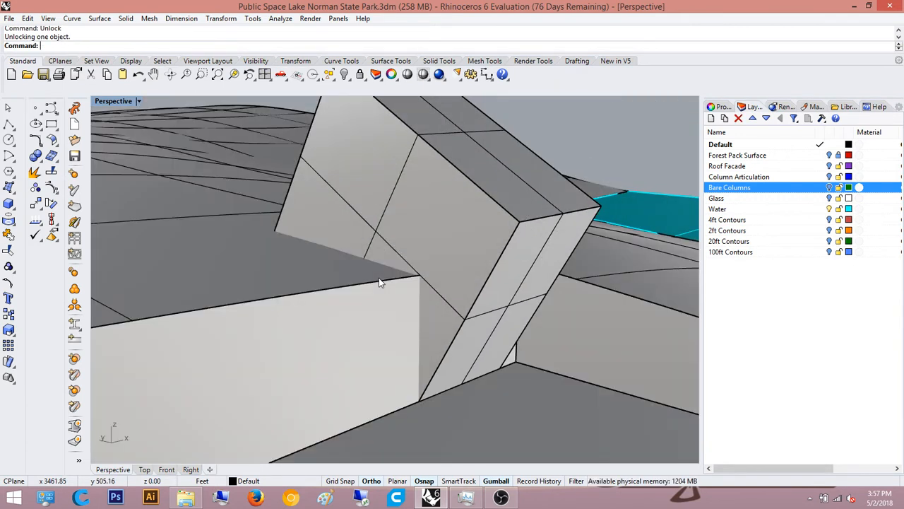
pyautogui.write('Boee')
pyautogui.press('Return')
pyautogui.write('BooleanDifference')
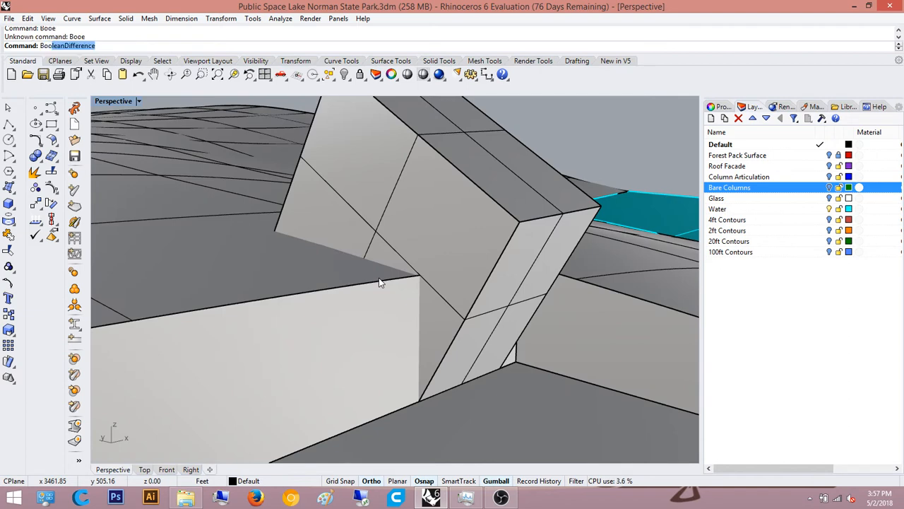
pyautogui.press('Return')
pyautogui.click(331, 304)
pyautogui.press('Return')
pyautogui.click(438, 169)
pyautogui.press('Return')
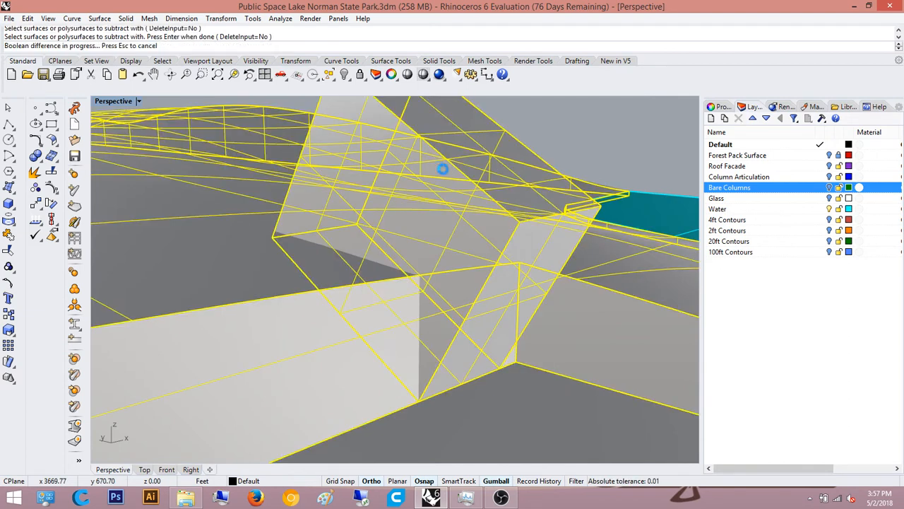
# - Delete the extruded cutting solid and the separate sloped surface, leaving the ramp-shaped cut in the terrain
pyautogui.moveTo(485, 186); pyautogui.dragTo(446, 202, button='right')
pyautogui.press('Delete')
pyautogui.moveTo(445, 277); pyautogui.dragTo(307, 290, button='right')
pyautogui.moveTo(468, 291); pyautogui.dragTo(488, 289, button='right')
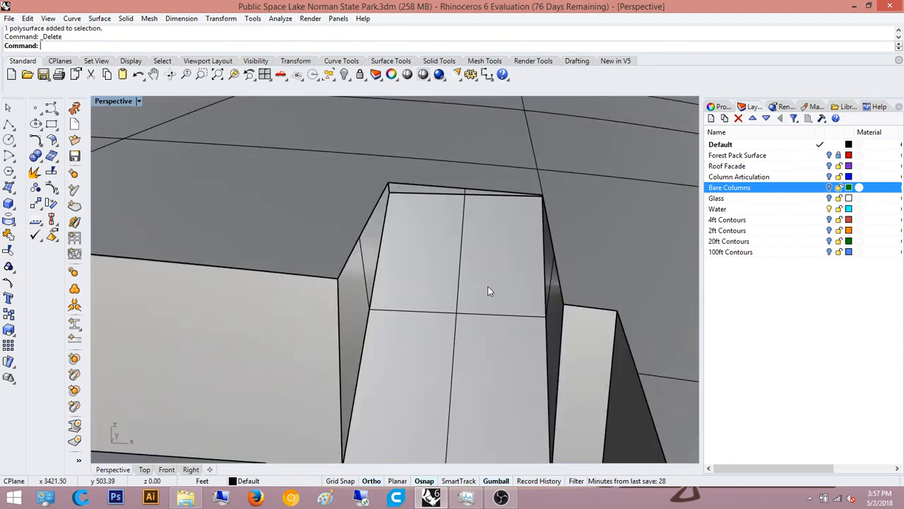
pyautogui.click(490, 291)
pyautogui.click(537, 316)
pyautogui.press('Escape')
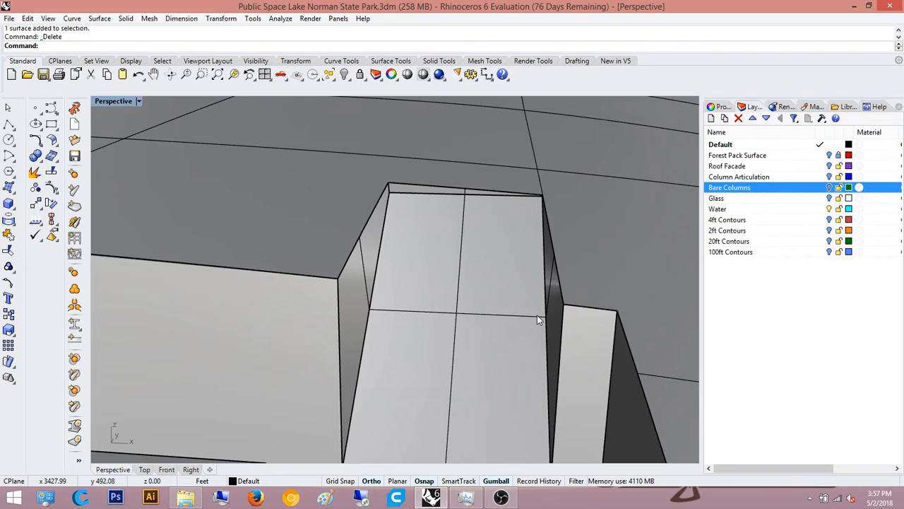
# - Run the saved stair script on the ramp cut, picking bottom and top corners of both sloped edges and entering the riser height
pyautogui.write('LoadScript')
pyautogui.press('Return')
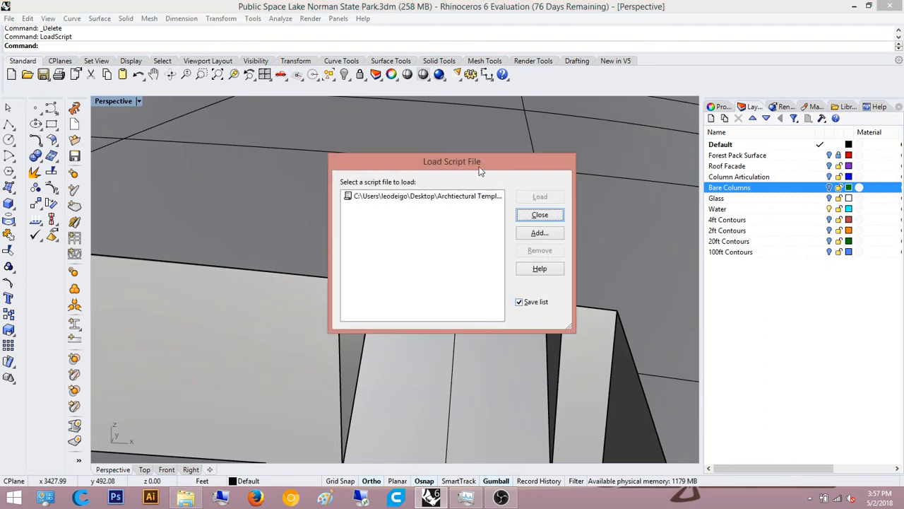
pyautogui.click(424, 196)
pyautogui.click(539, 197)
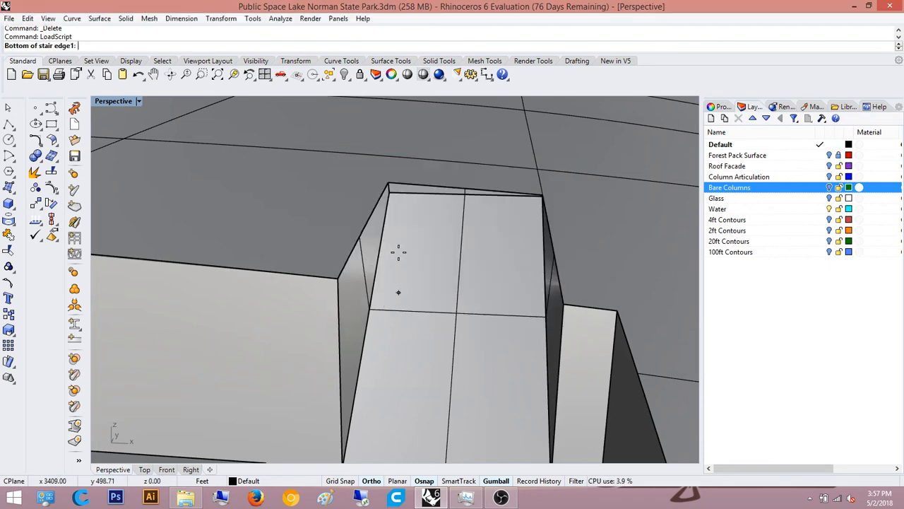
pyautogui.keyDown('shift'); pyautogui.moveTo(399, 252); pyautogui.dragTo(396, 232, button='right'); pyautogui.keyUp('shift')
pyautogui.click(340, 397)
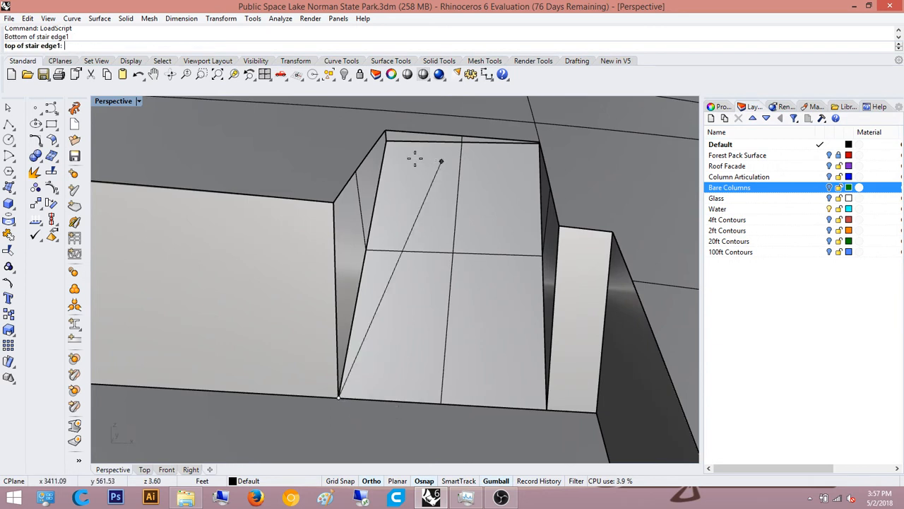
pyautogui.click(387, 142)
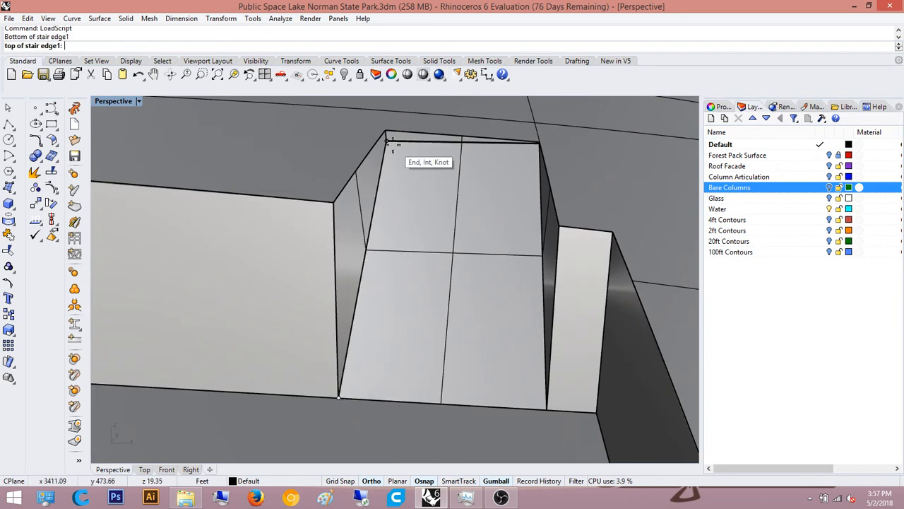
pyautogui.click(547, 408)
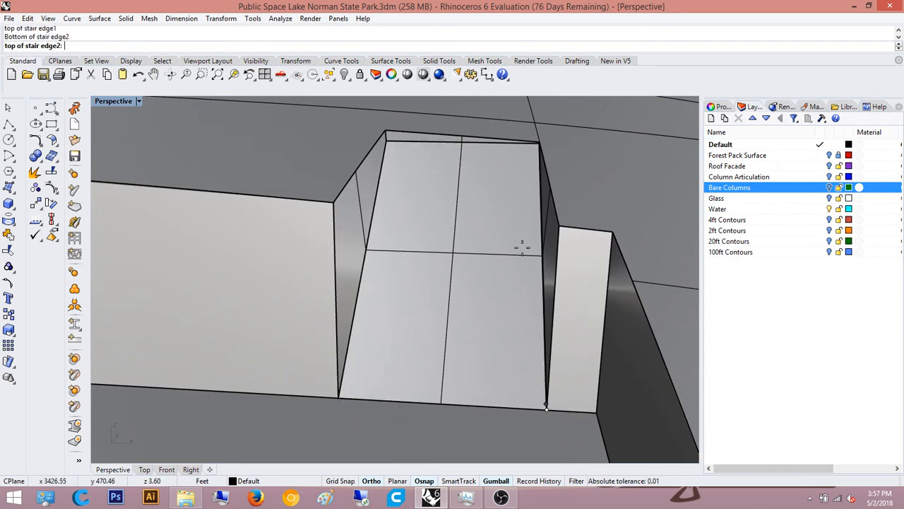
pyautogui.click(539, 144)
pyautogui.moveTo(463, 187); pyautogui.dragTo(487, 193, button='right')
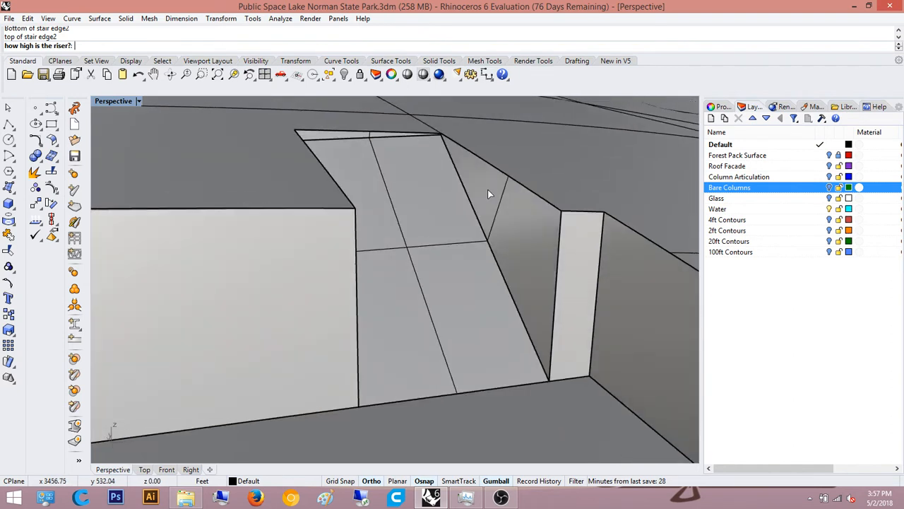
pyautogui.press('Return')
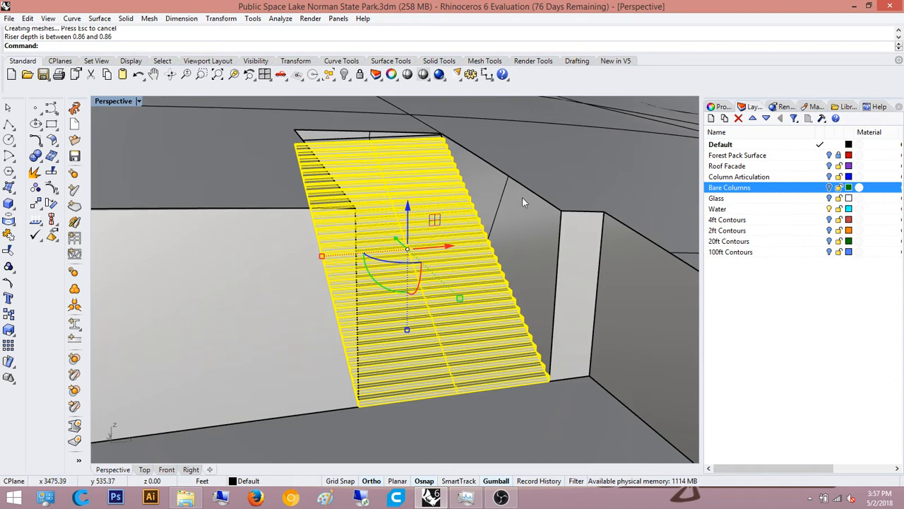
# - Create a layer named Stairs below the Water layer and move the selected stair objects onto it
pyautogui.click(785, 209)
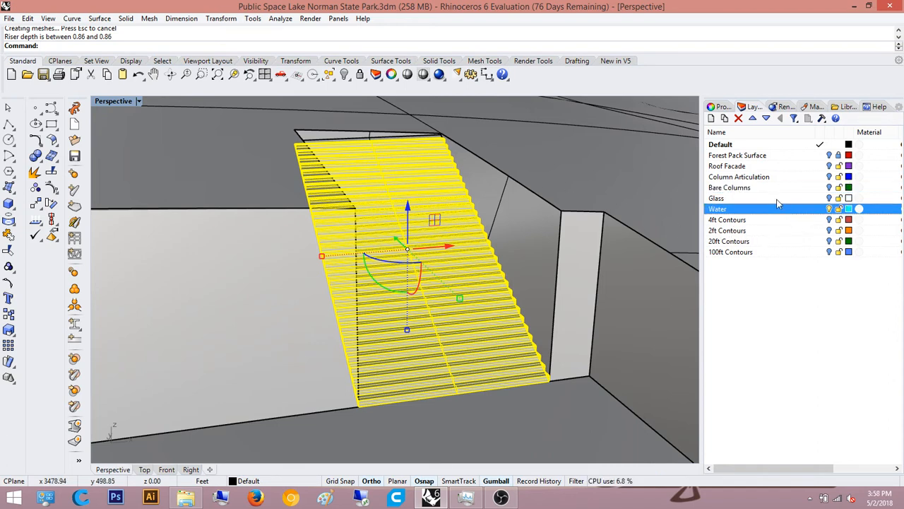
pyautogui.click(712, 118)
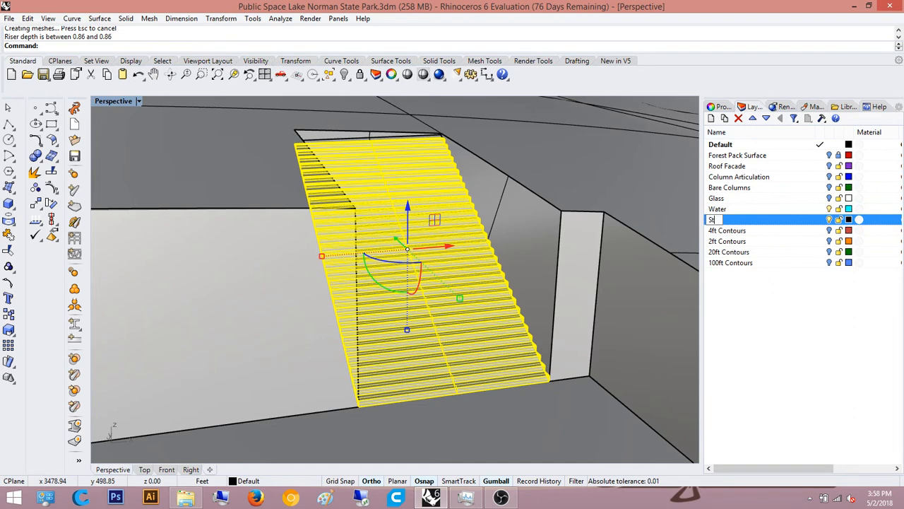
pyautogui.write('Stairs')
pyautogui.press('Return')
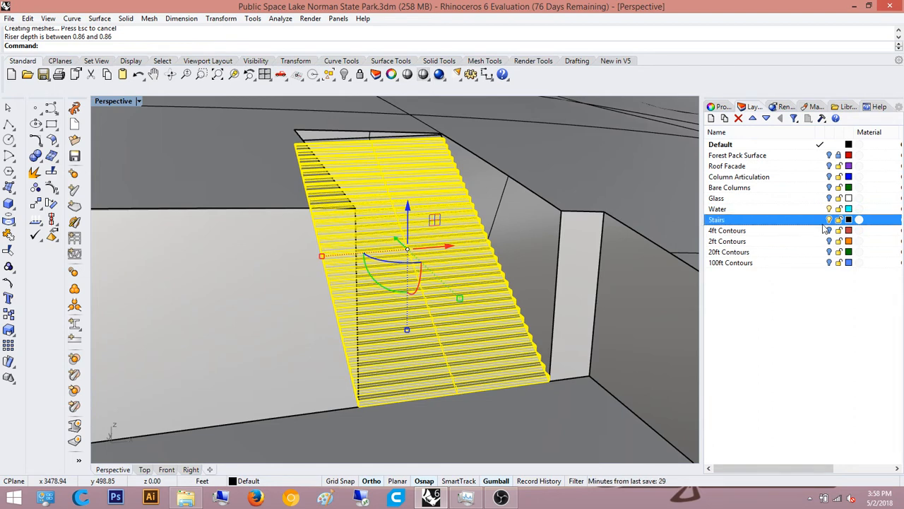
pyautogui.rightClick(822, 221)
pyautogui.click(817, 421)
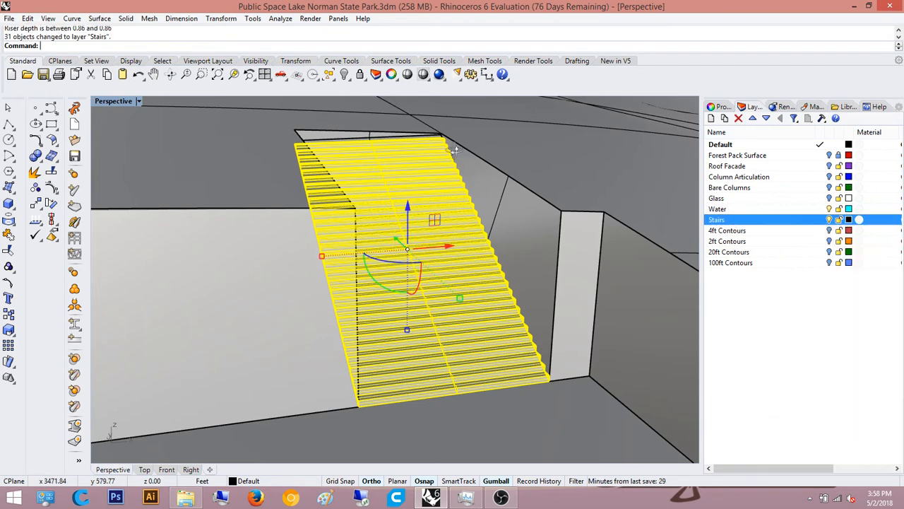
# - Hide the Stairs layer briefly and undo the visibility change
pyautogui.moveTo(452, 146); pyautogui.dragTo(360, 187, button='right')
pyautogui.click(829, 221)
pyautogui.moveTo(477, 185); pyautogui.dragTo(380, 223, button='right')
pyautogui.scroll(3, 472, 236)
pyautogui.hotkey('ctrl', 'z')
# - Draw a box at the head of the stairs, starting at the top stair's corner and rising above the terrain
pyautogui.scroll(4, 382, 247)
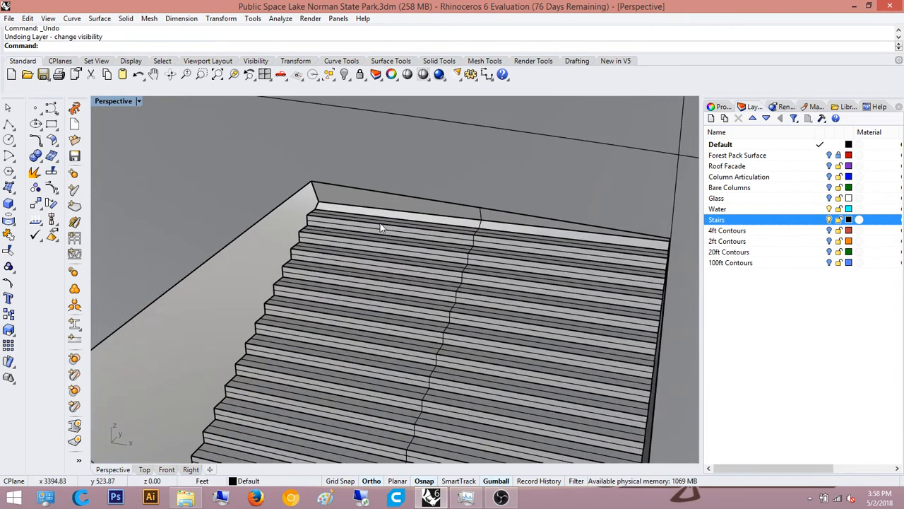
pyautogui.write('box')
pyautogui.press('Return')
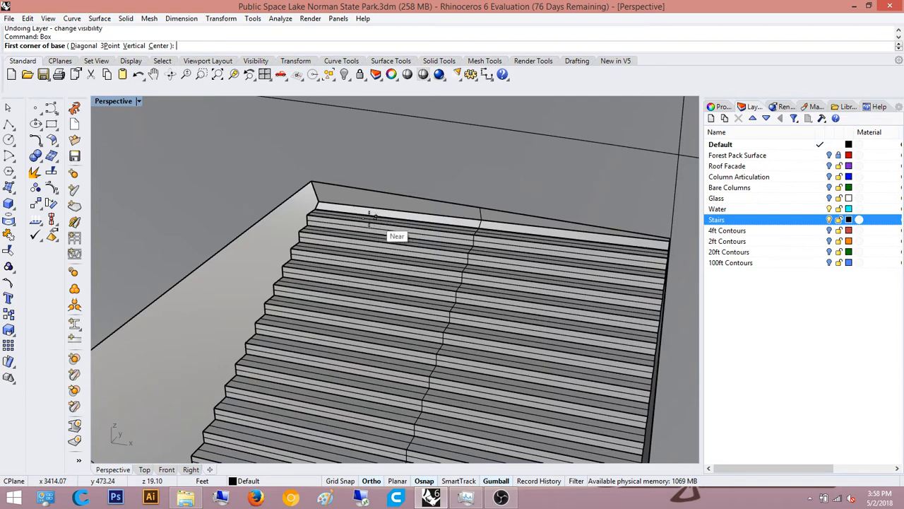
pyautogui.click(319, 205)
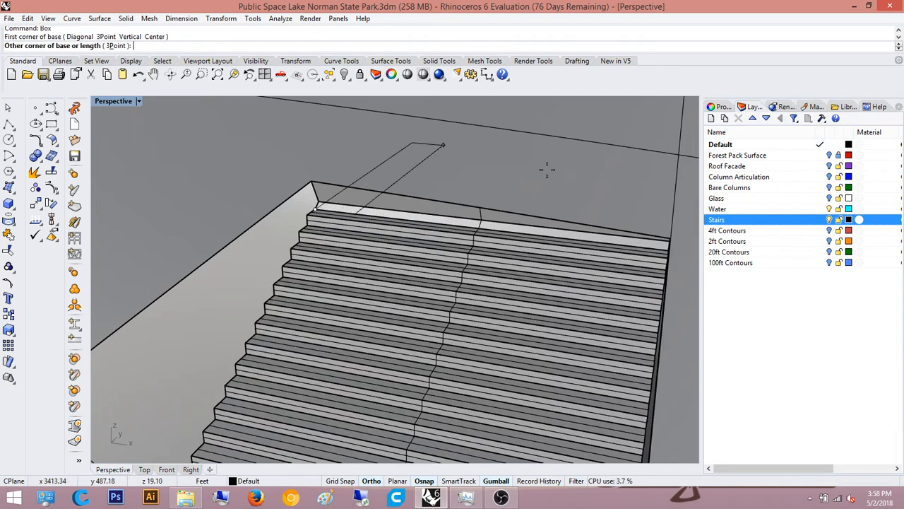
pyautogui.moveTo(444, 159); pyautogui.dragTo(580, 227, button='right')
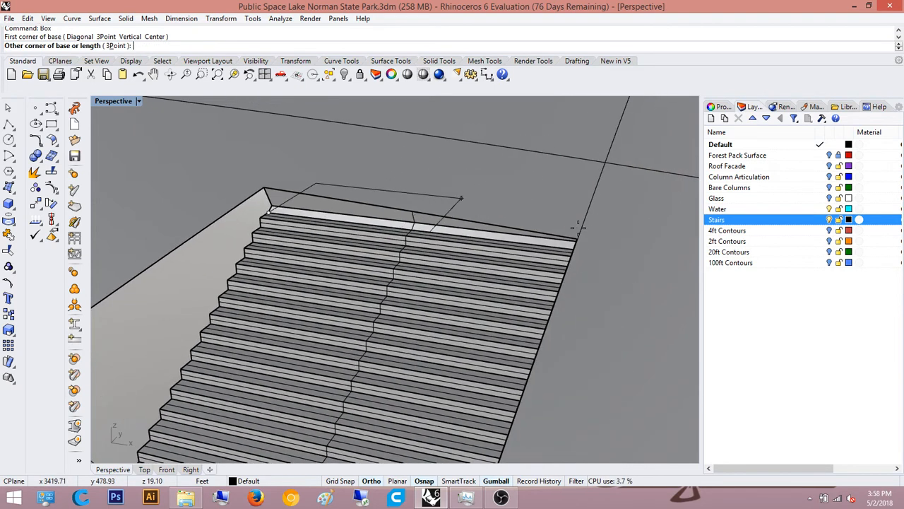
pyautogui.click(614, 189)
pyautogui.click(620, 144)
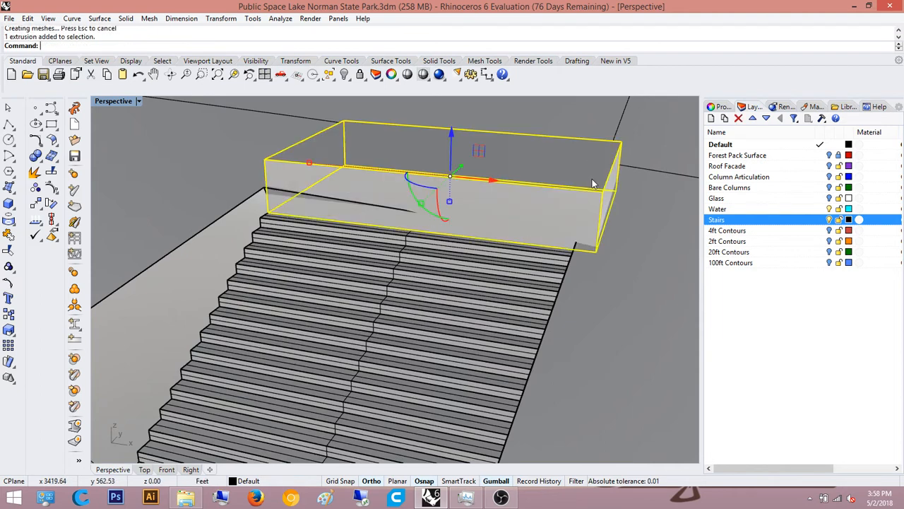
# - Shrink the box lengthwise with Scale1D so its end lines up with the edge of the stairs
pyautogui.moveTo(592, 179); pyautogui.dragTo(610, 183, button='right')
pyautogui.write('Scale1D')
pyautogui.press('Return')
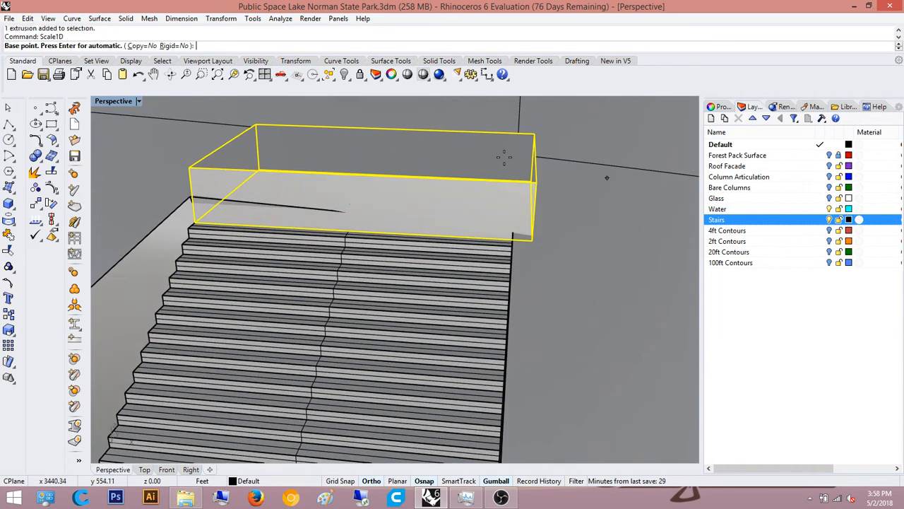
pyautogui.click(256, 126)
pyautogui.click(534, 133)
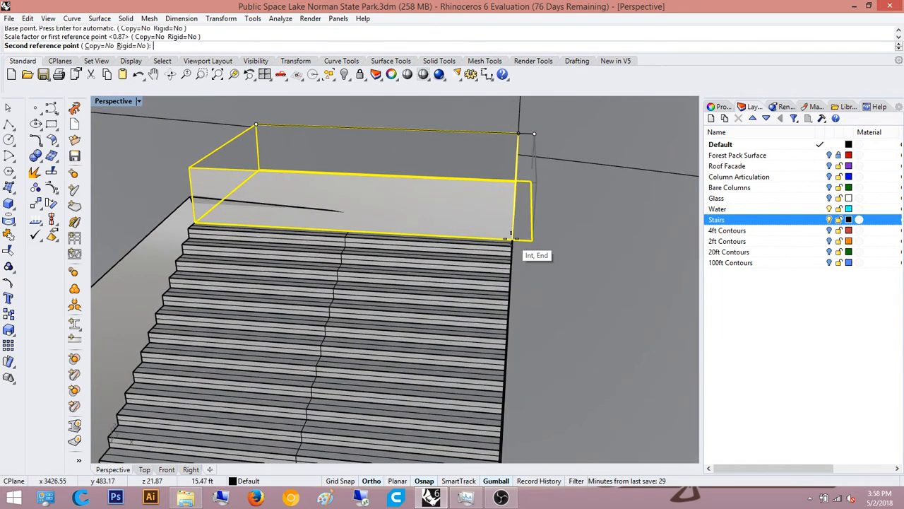
pyautogui.click(512, 240)
pyautogui.moveTo(511, 240); pyautogui.dragTo(289, 243, button='right')
pyautogui.scroll(2, 288, 243)
pyautogui.click(340, 260)
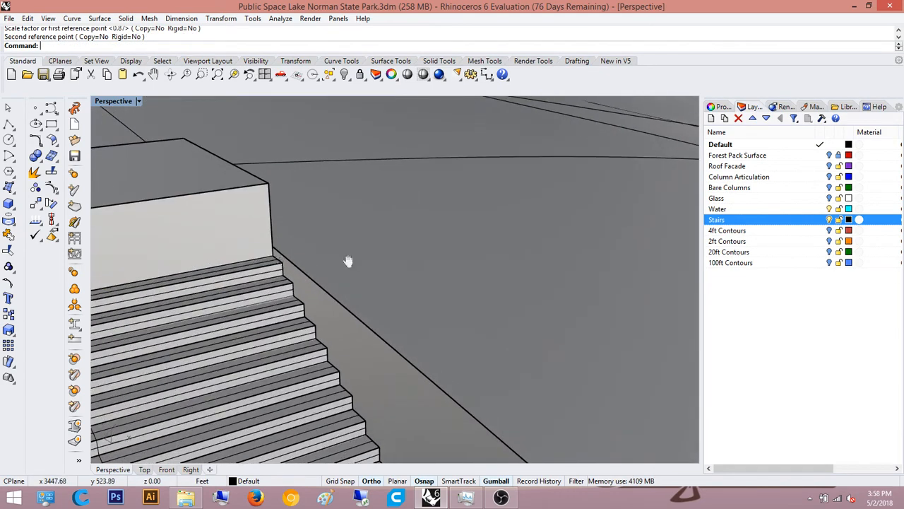
pyautogui.keyDown('shift'); pyautogui.moveTo(347, 260); pyautogui.dragTo(458, 259, button='right'); pyautogui.keyUp('shift')
pyautogui.write('BooleanDifference')
pyautogui.press('Return')
pyautogui.click(374, 239)
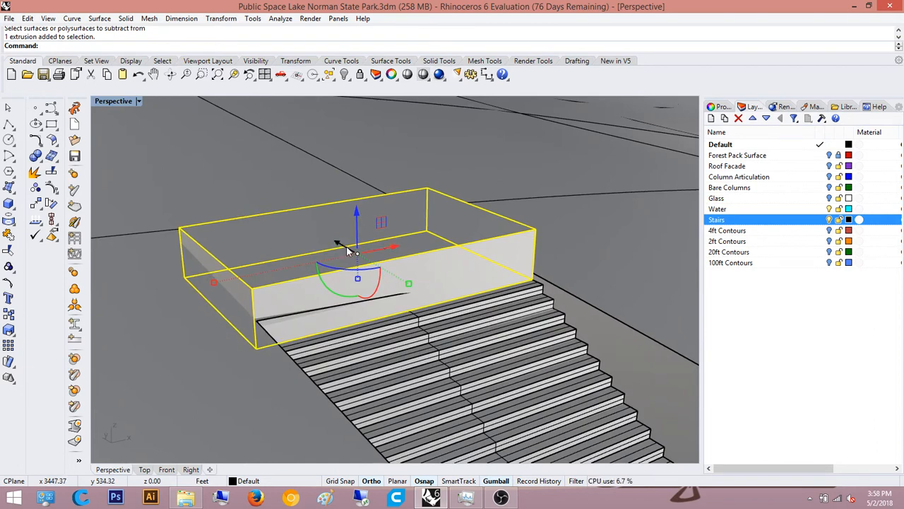
pyautogui.moveTo(344, 245); pyautogui.dragTo(349, 250)
pyautogui.press('Escape')
# - Subtract the box from the terrain with BooleanDifference and delete the box, leaving a landing above the stairs
pyautogui.press('Up')
pyautogui.press('Return')
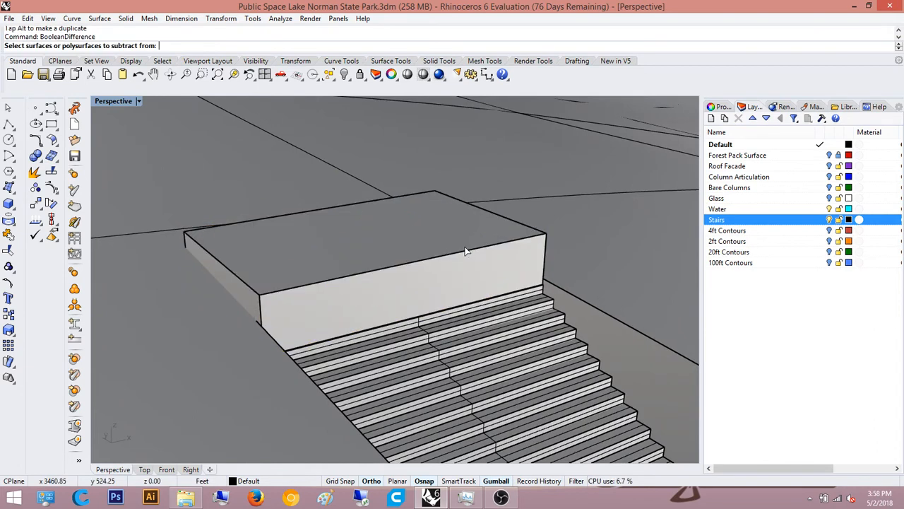
pyautogui.click(569, 226)
pyautogui.click(472, 241)
pyautogui.press('Return')
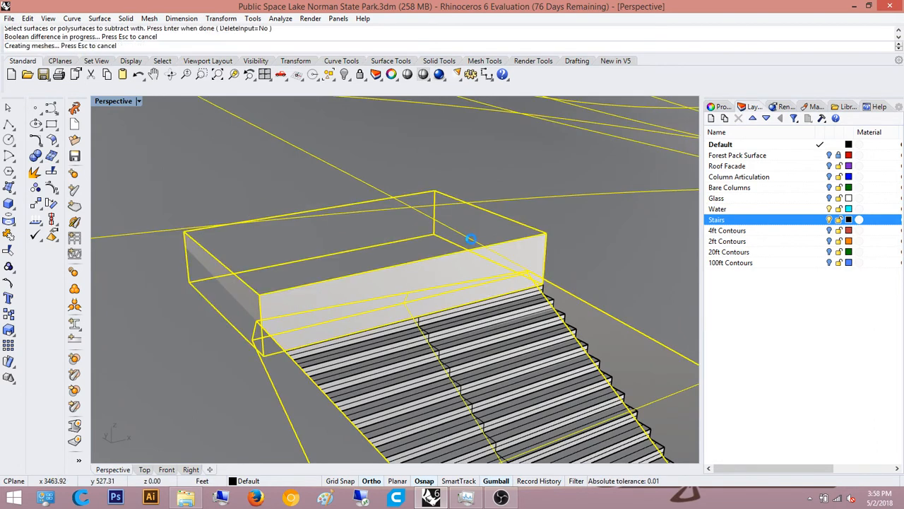
pyautogui.moveTo(487, 245); pyautogui.dragTo(409, 277, button='right')
pyautogui.click(448, 266)
pyautogui.scroll(-3, 448, 265)
pyautogui.press('Delete')
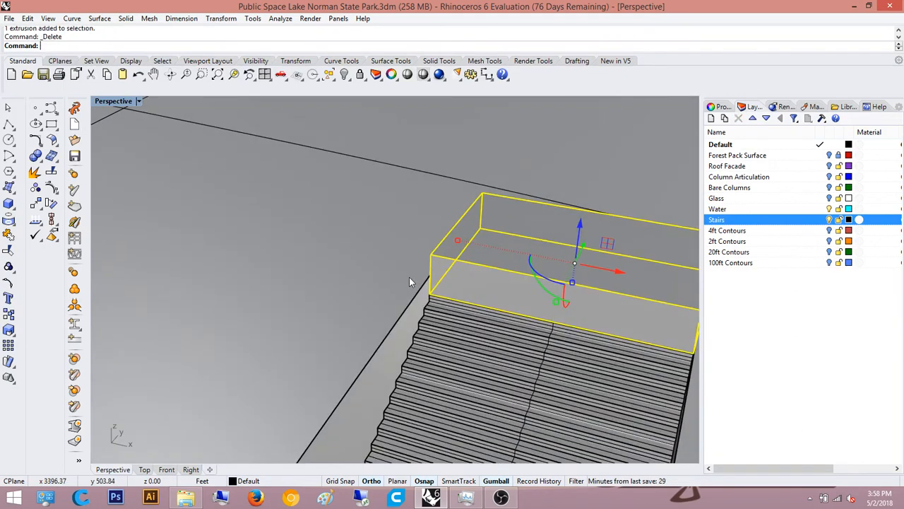
# - Measure the height of the landing's recessed wall at its far corner and at a second point along the wall
pyautogui.scroll(3, 517, 297)
pyautogui.scroll(1, 517, 297)
pyautogui.moveTo(346, 313); pyautogui.dragTo(507, 275, button='right')
pyautogui.rightClick(505, 270)
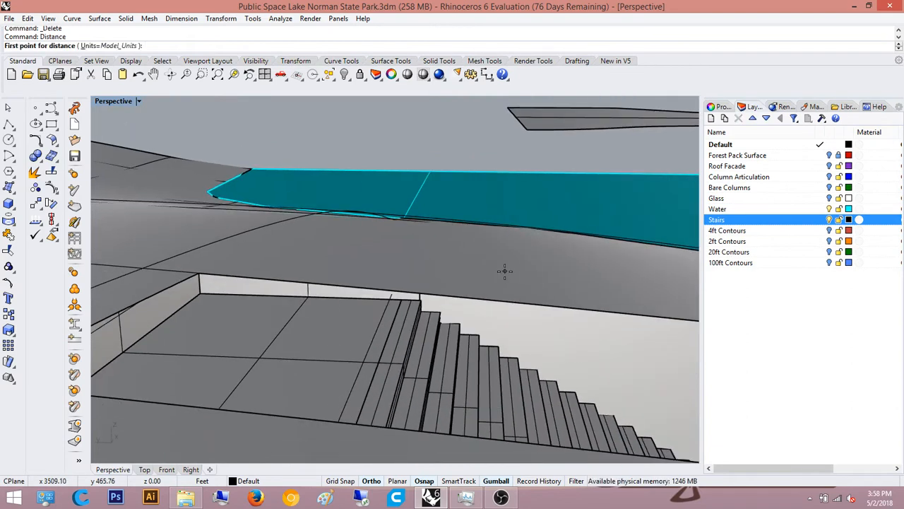
pyautogui.click(199, 275)
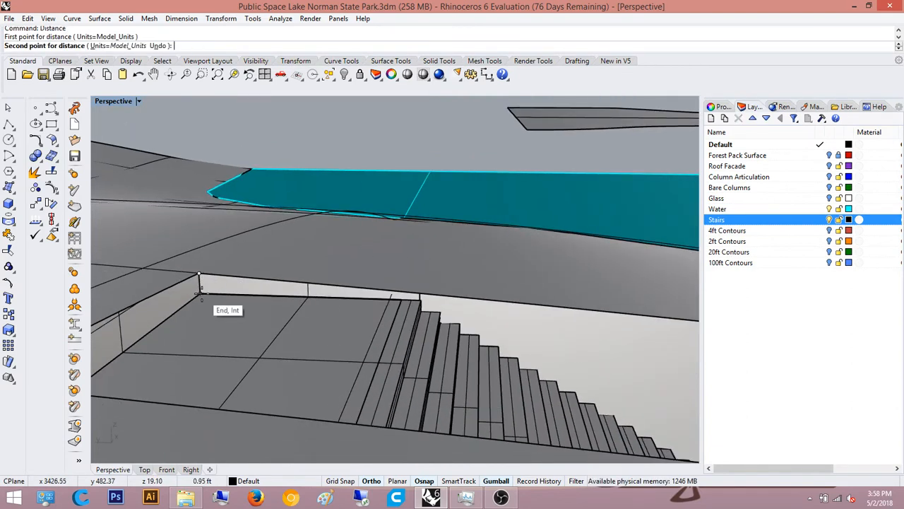
pyautogui.click(201, 292)
pyautogui.moveTo(233, 290); pyautogui.dragTo(313, 268, button='right')
pyautogui.scroll(4, 327, 257)
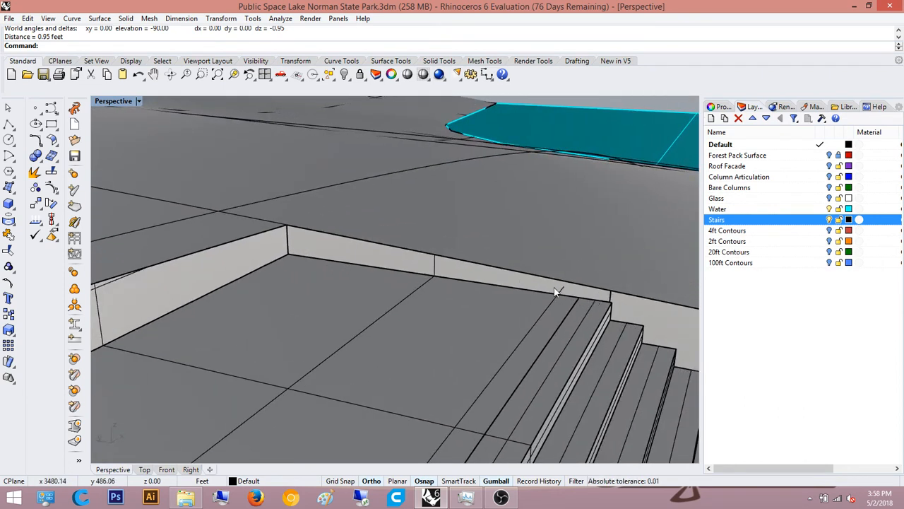
pyautogui.keyDown('shift'); pyautogui.moveTo(555, 287); pyautogui.dragTo(332, 305, button='right'); pyautogui.keyUp('shift')
pyautogui.rightClick(470, 296)
pyautogui.click(469, 284)
pyautogui.click(471, 299)
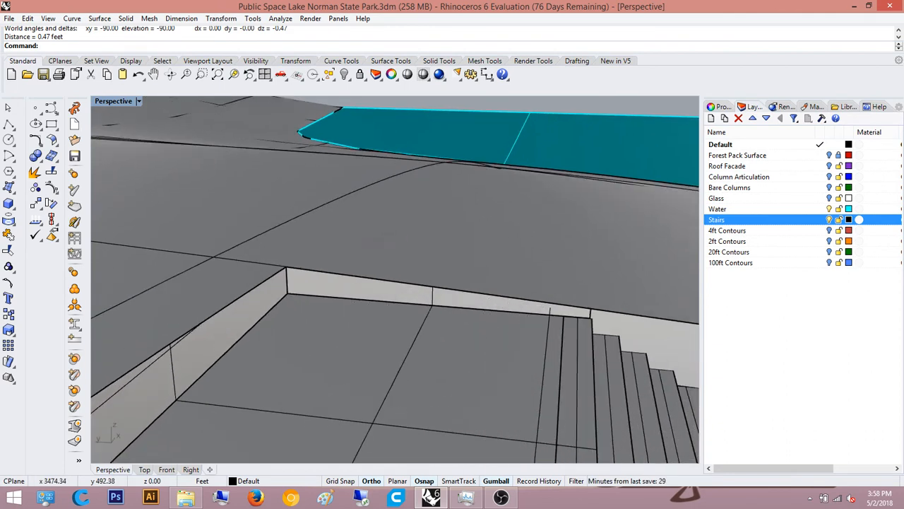
# - Draw a narrow box 6 inches high along the landing's wall from its far corner, and save the model
pyautogui.write('box')
pyautogui.press('Return')
pyautogui.click(289, 293)
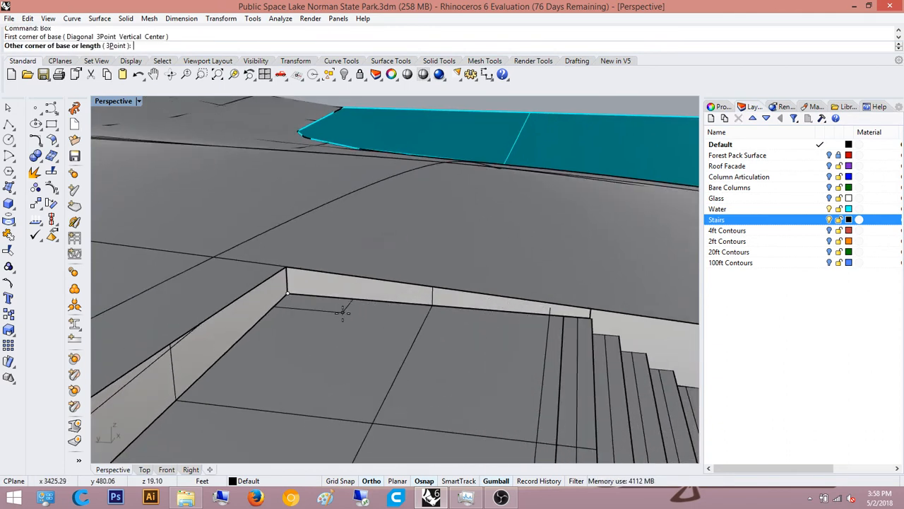
pyautogui.click(511, 317)
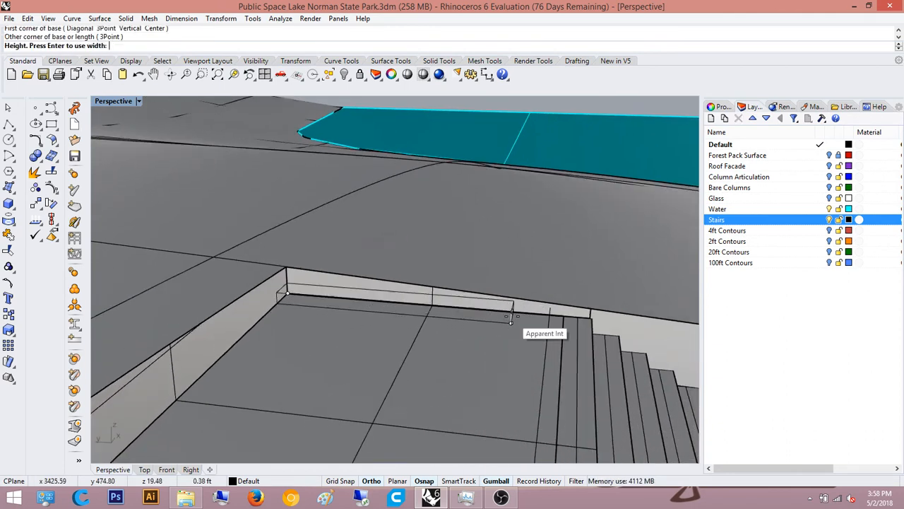
pyautogui.write('6"')
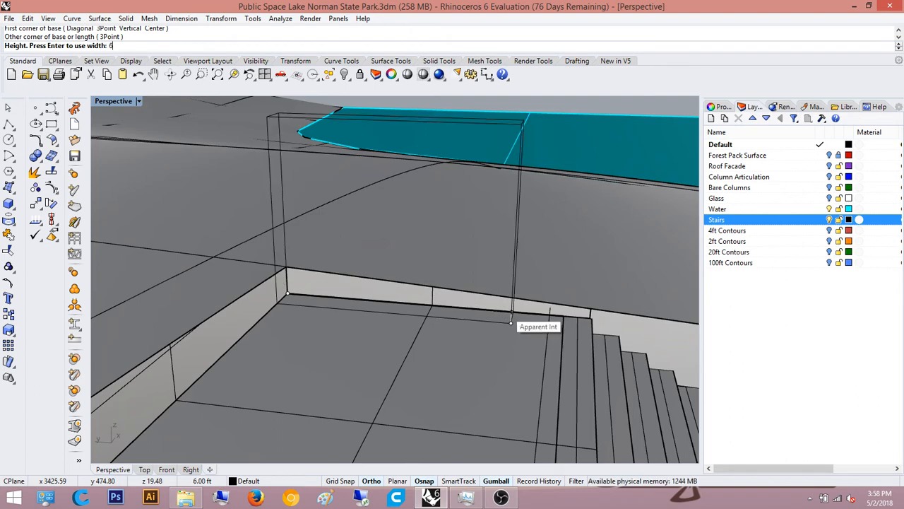
pyautogui.press('Return')
pyautogui.moveTo(474, 303); pyautogui.dragTo(490, 357, button='right')
pyautogui.hotkey('ctrl', 's')
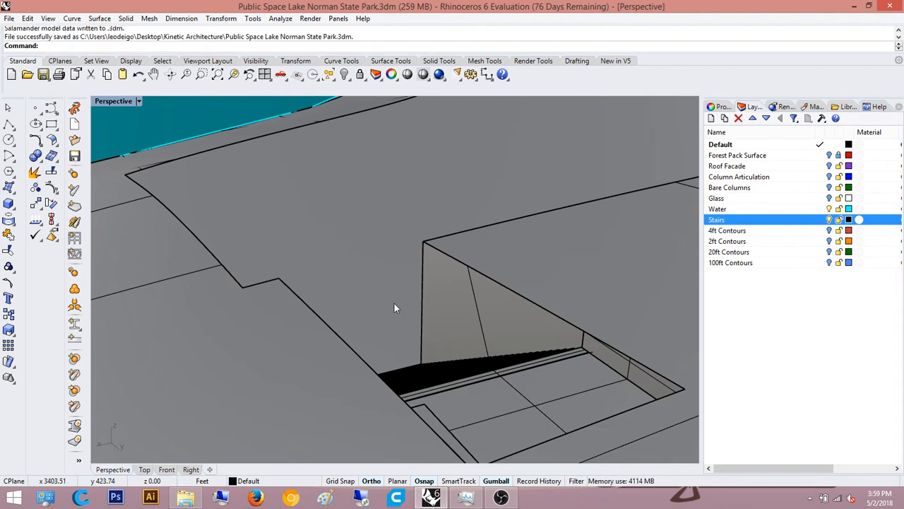
# - Turn on the Roof Facade, Column Articulation, Bare Columns and Glass layers
pyautogui.moveTo(394, 291); pyautogui.dragTo(133, 308, button='right')
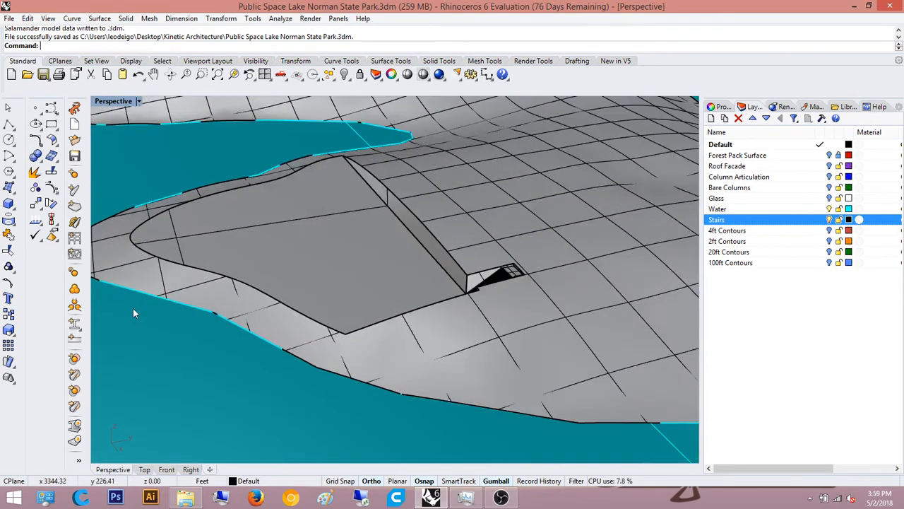
pyautogui.click(830, 166)
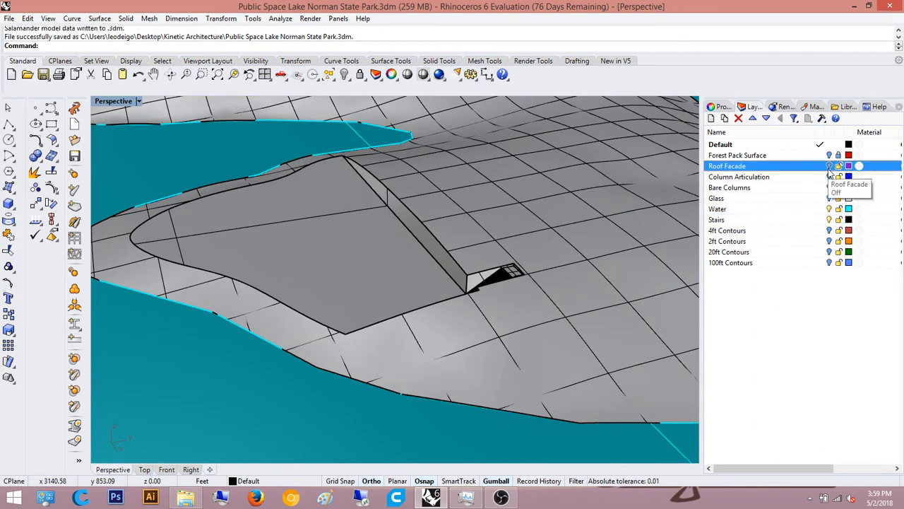
pyautogui.click(830, 176)
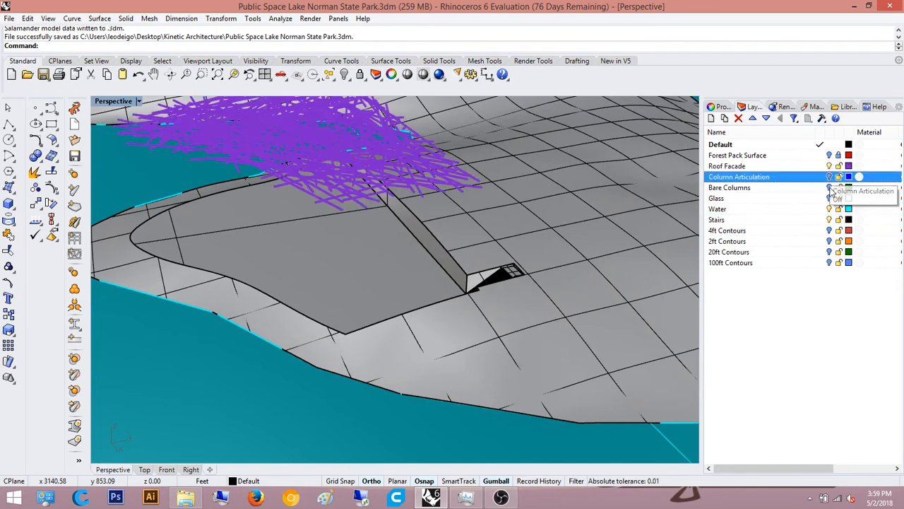
pyautogui.click(831, 187)
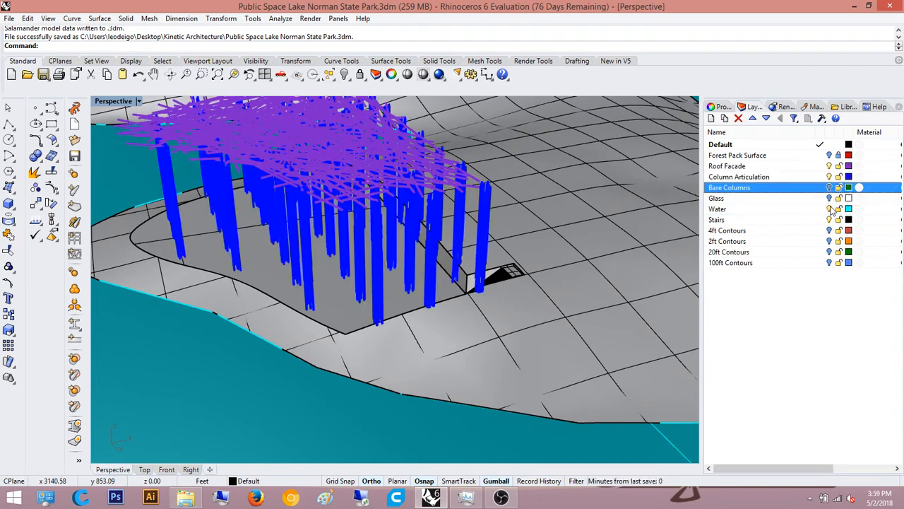
# - Examine the roof, glass edge, columns and recessed stairs of the public space from several angles and distances
pyautogui.moveTo(286, 212); pyautogui.dragTo(319, 265, button='right')
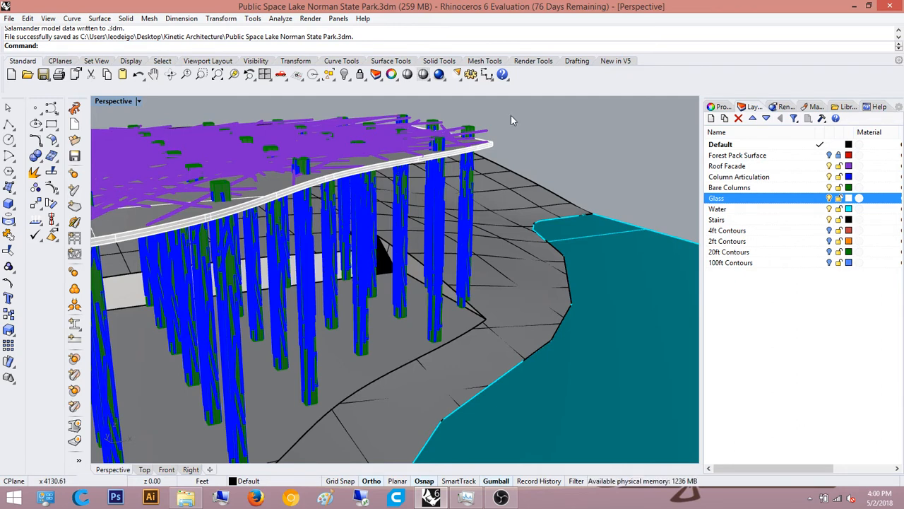
pyautogui.moveTo(322, 264); pyautogui.dragTo(389, 281, button='right')
pyautogui.scroll(10, 334, 274)
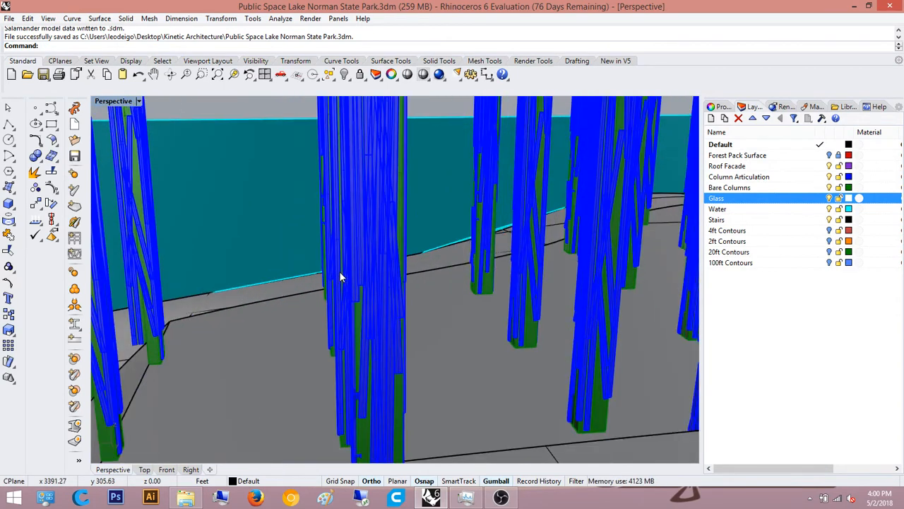
pyautogui.moveTo(365, 289); pyautogui.dragTo(566, 272, button='right')
pyautogui.scroll(-5, 566, 271)
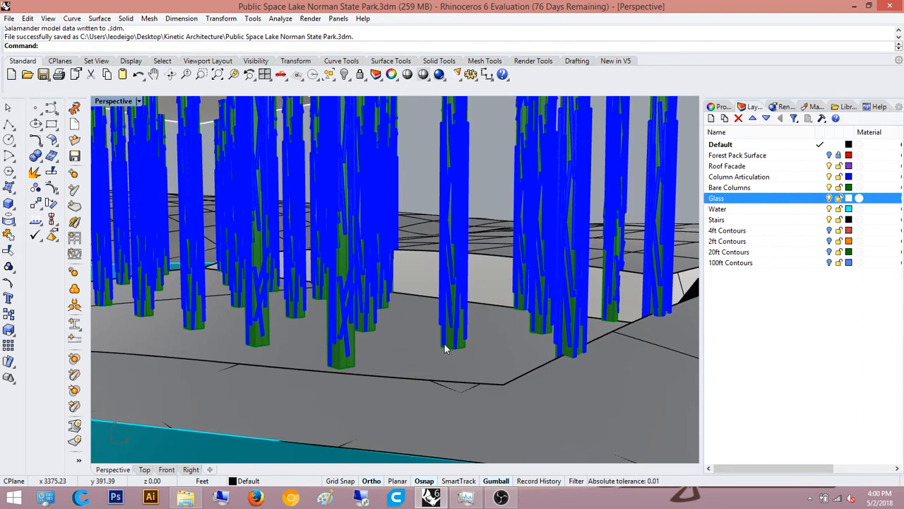
pyautogui.moveTo(444, 344); pyautogui.dragTo(467, 325, button='right')
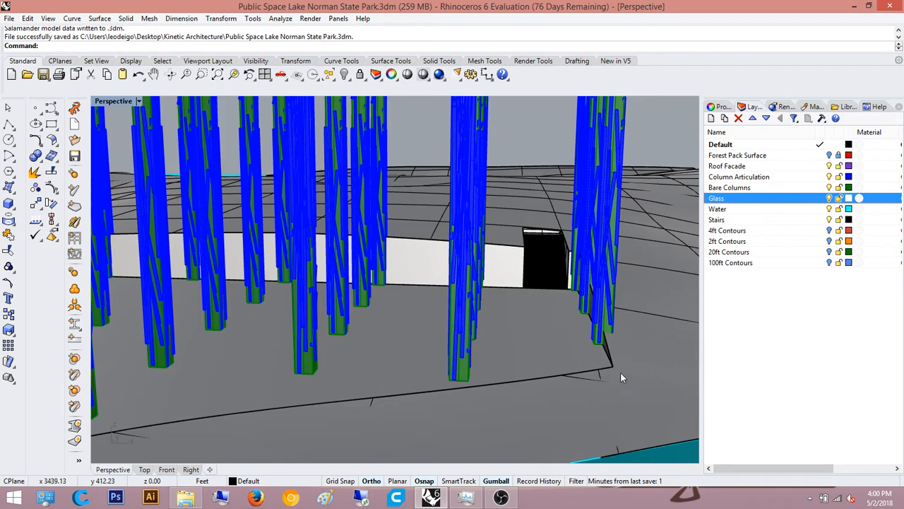
pyautogui.click(557, 342)
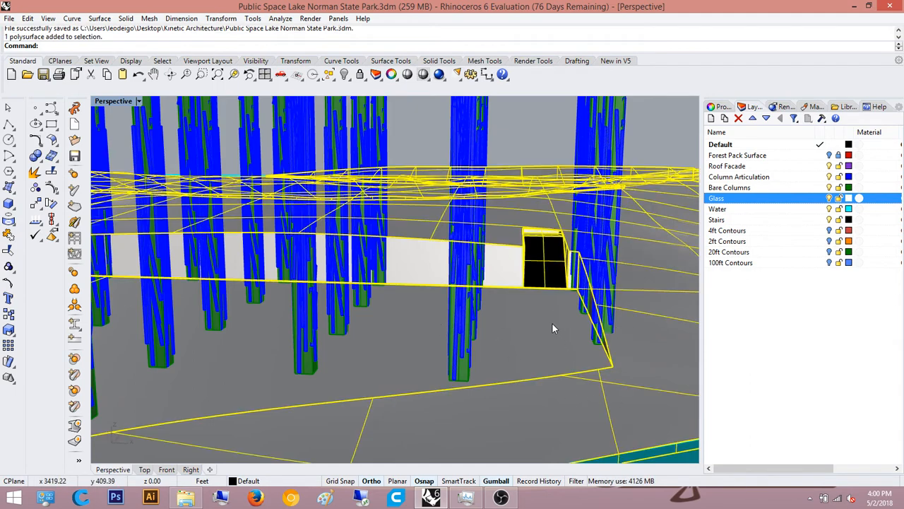
pyautogui.scroll(-2, 552, 323)
pyautogui.scroll(-4, 550, 322)
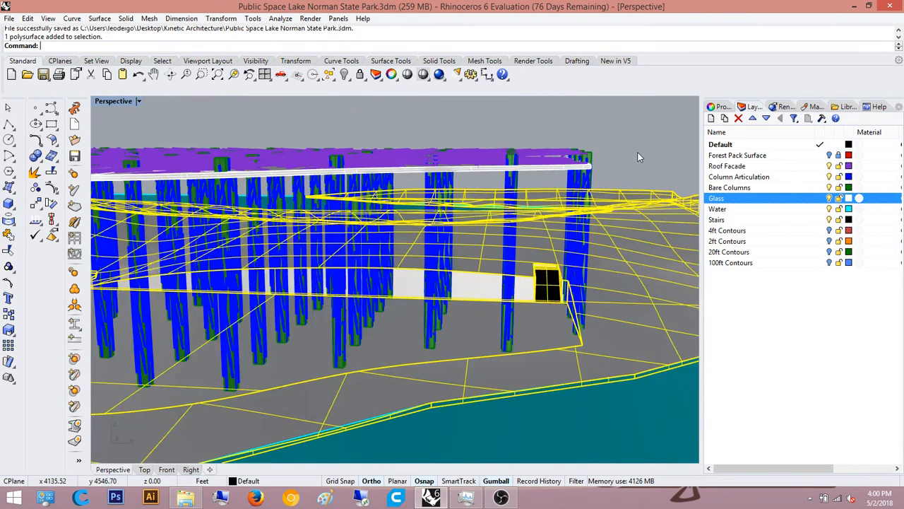
pyautogui.click(637, 154)
pyautogui.keyDown('shift'); pyautogui.moveTo(624, 255); pyautogui.dragTo(339, 248, button='right'); pyautogui.keyUp('shift')
pyautogui.scroll(-5, 455, 245)
pyautogui.keyDown('shift'); pyautogui.moveTo(557, 233); pyautogui.dragTo(474, 242, button='right'); pyautogui.keyUp('shift')
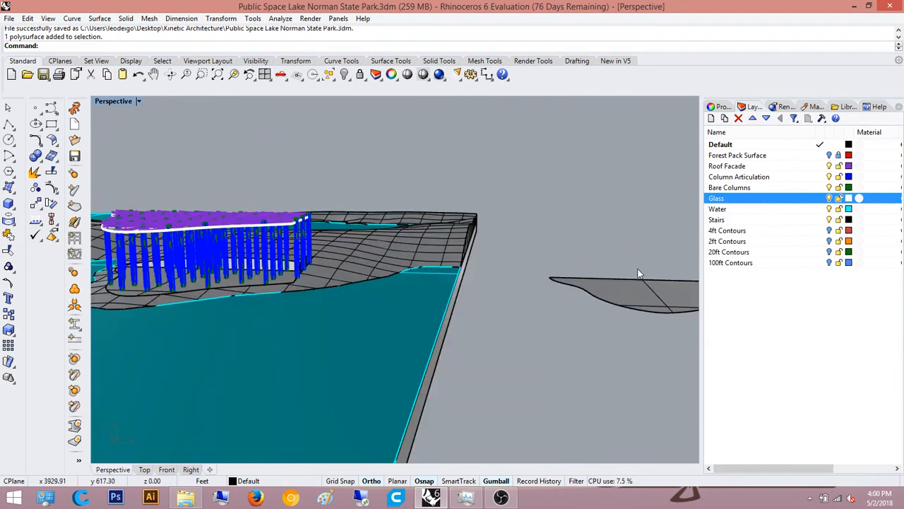
# - Copy the detached curved surface from its pointed end corner onto the matching corner of the floor beneath the columns
pyautogui.click(650, 293)
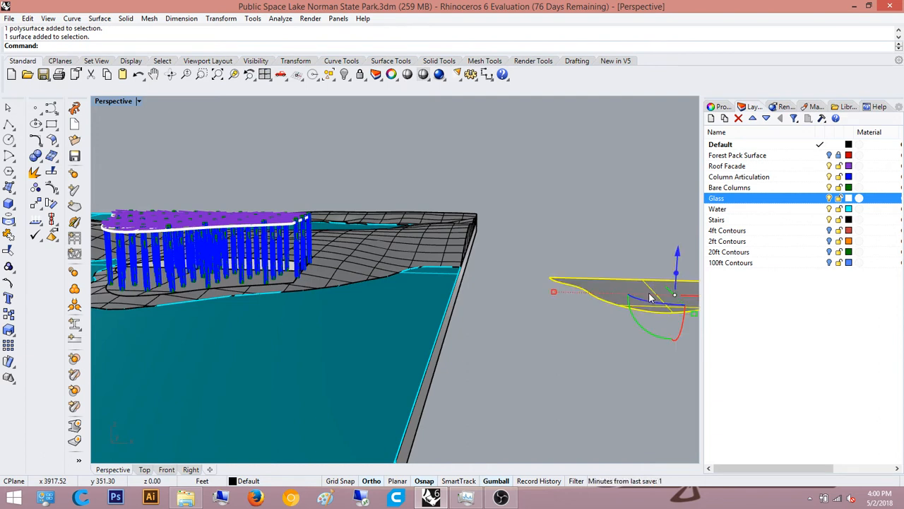
pyautogui.write('Copy')
pyautogui.press('Return')
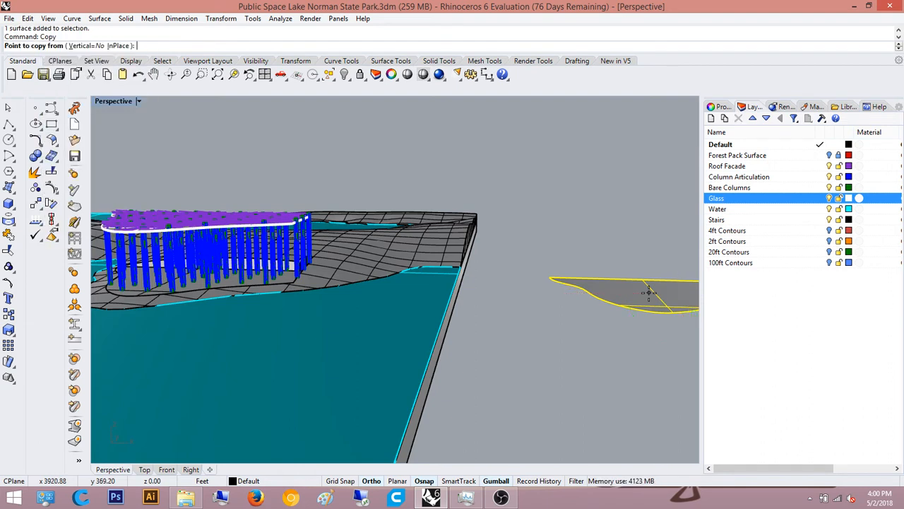
pyautogui.click(549, 276)
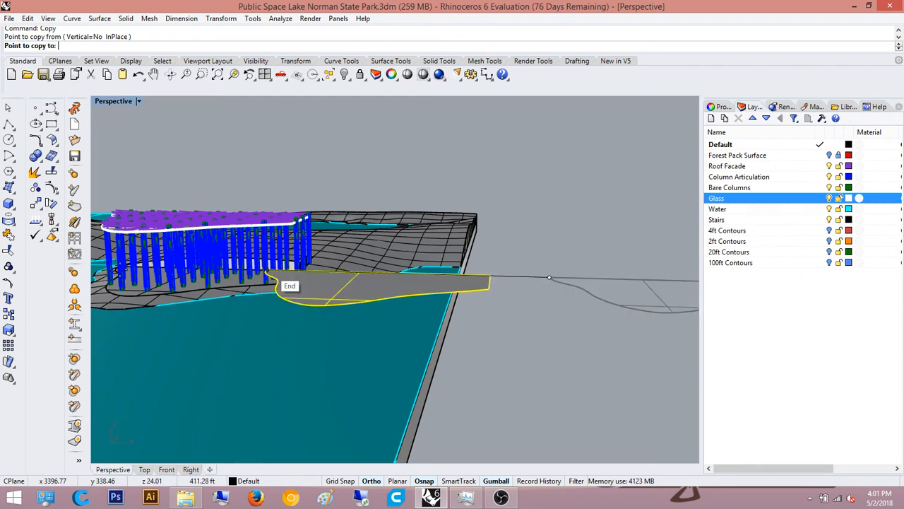
pyautogui.press('F8')
pyautogui.moveTo(549, 277); pyautogui.dragTo(144, 267, button='right')
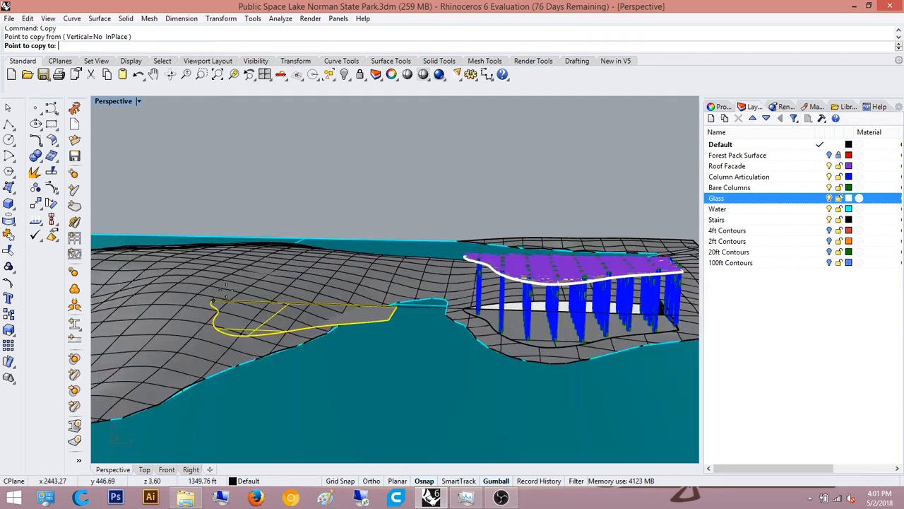
pyautogui.moveTo(226, 286); pyautogui.dragTo(261, 292, button='right')
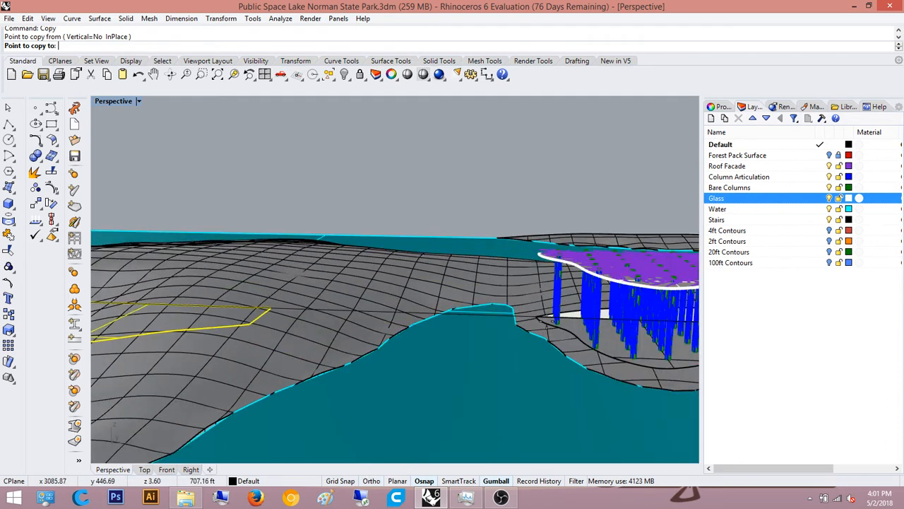
pyautogui.moveTo(551, 320); pyautogui.dragTo(535, 317, button='right')
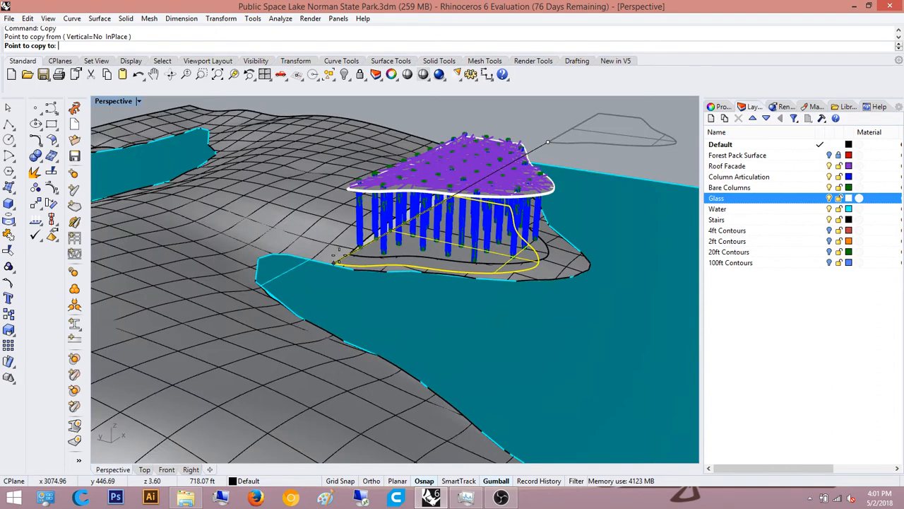
pyautogui.moveTo(336, 261); pyautogui.dragTo(311, 243, button='right')
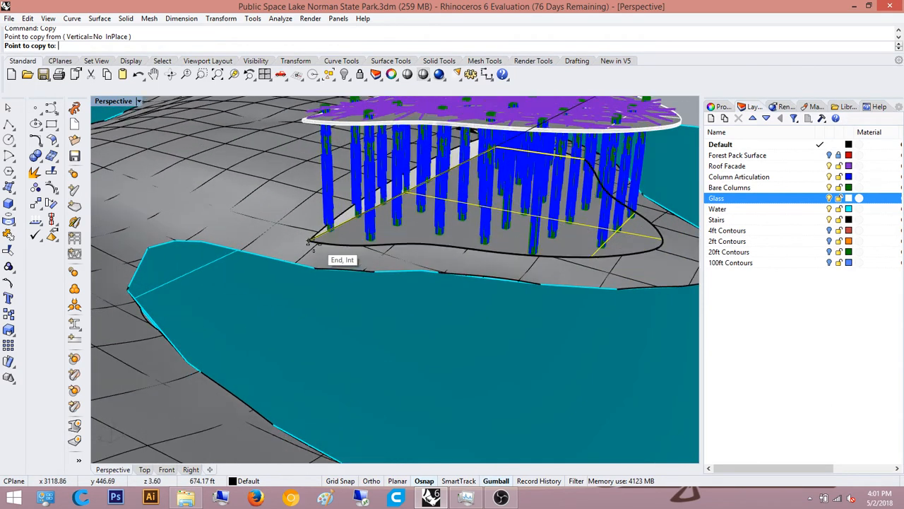
pyautogui.click(311, 242)
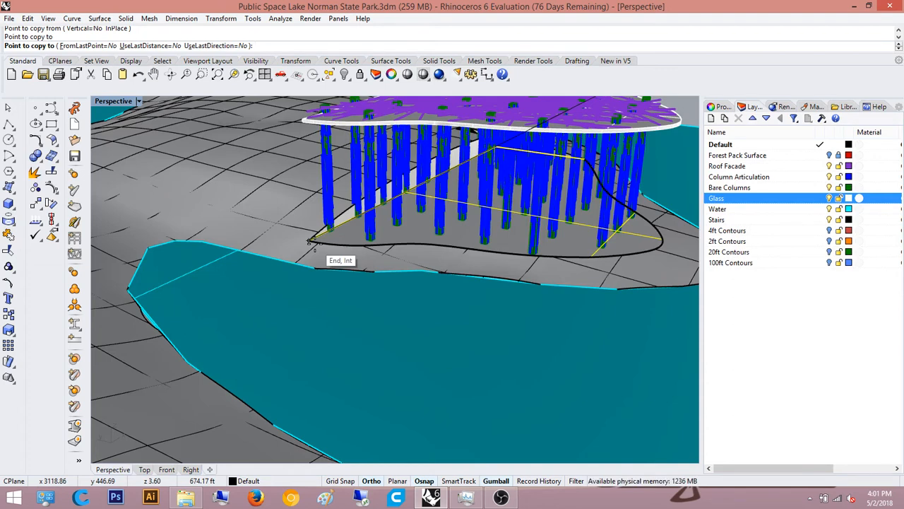
pyautogui.write('extru')
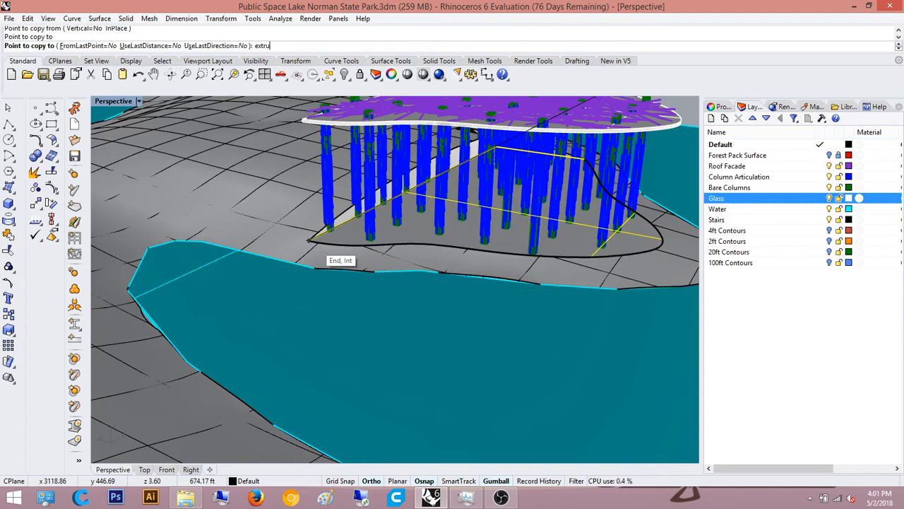
pyautogui.write('desrf')
pyautogui.press('Return')
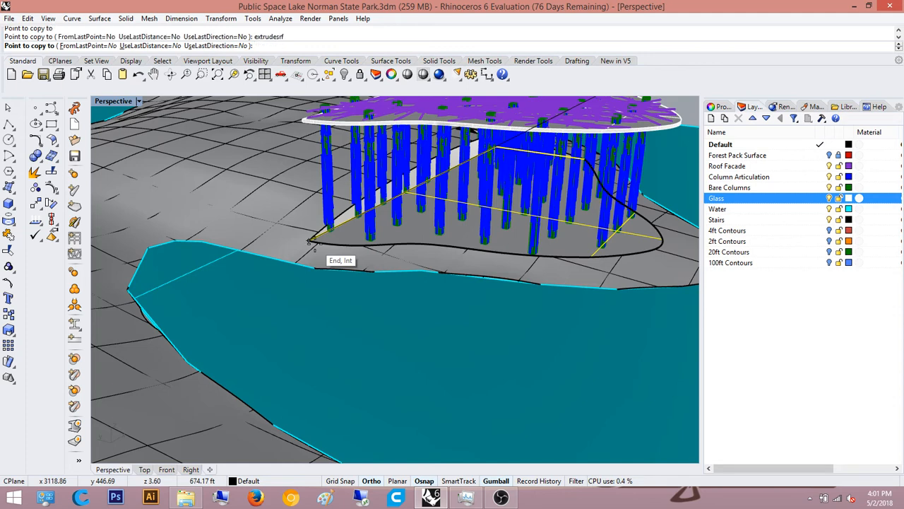
pyautogui.click(309, 242)
pyautogui.press('Escape')
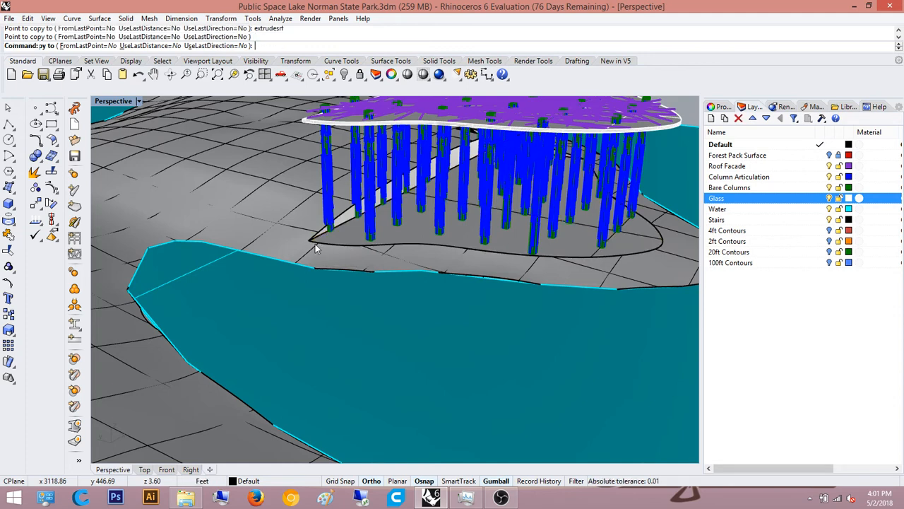
pyautogui.press('Escape')
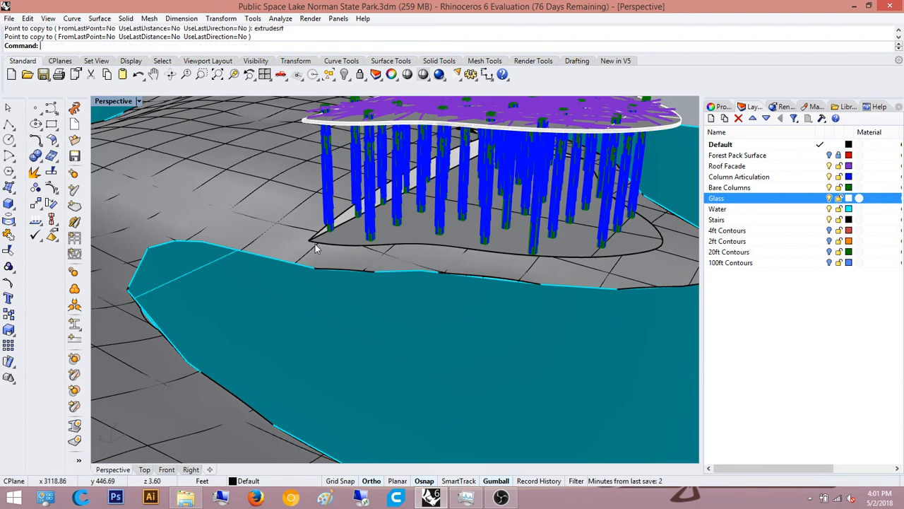
pyautogui.write('extrudesrf')
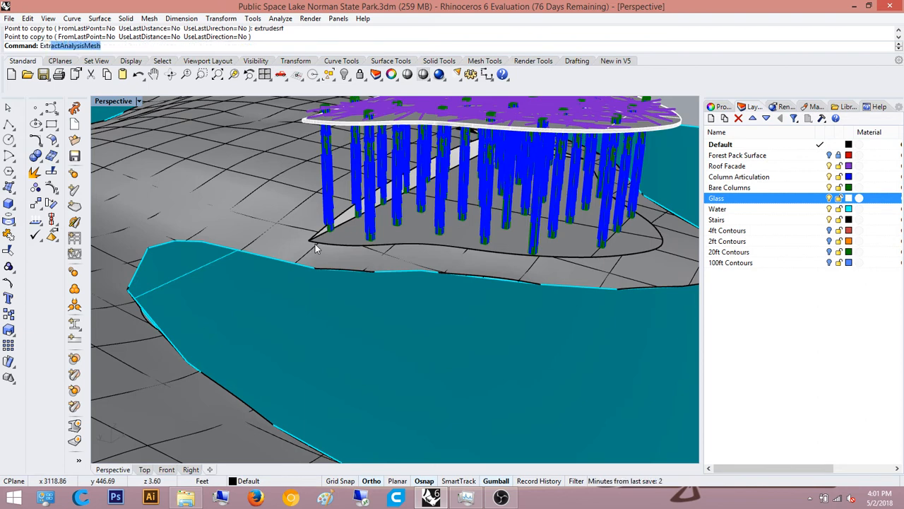
pyautogui.press('Return')
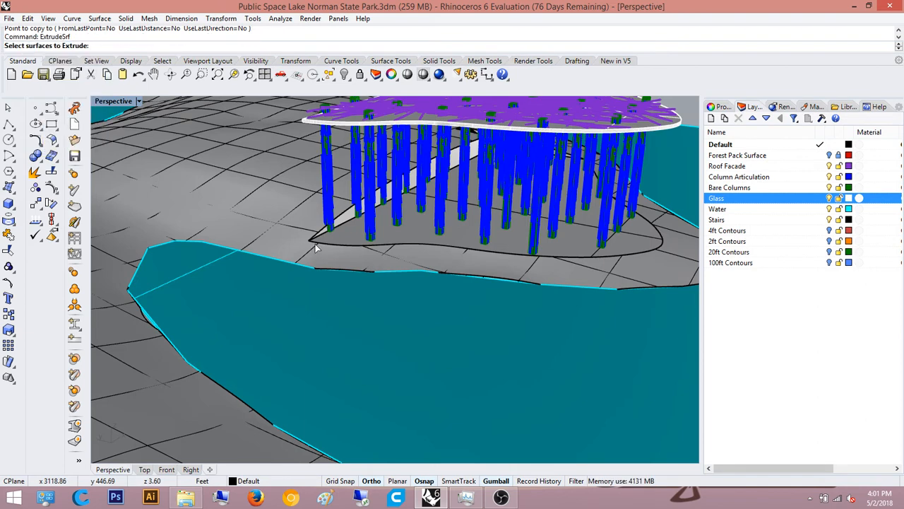
pyautogui.click(410, 228)
pyautogui.click(466, 259)
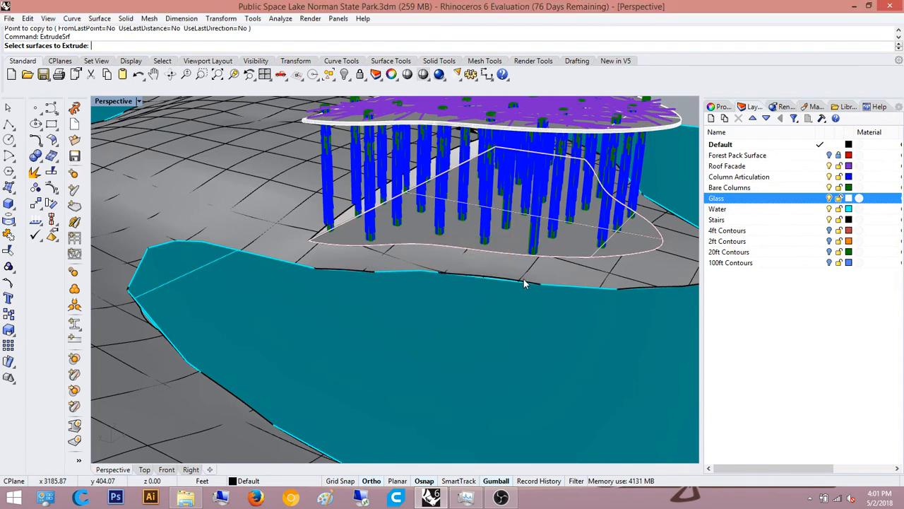
pyautogui.click(501, 279)
pyautogui.click(502, 283)
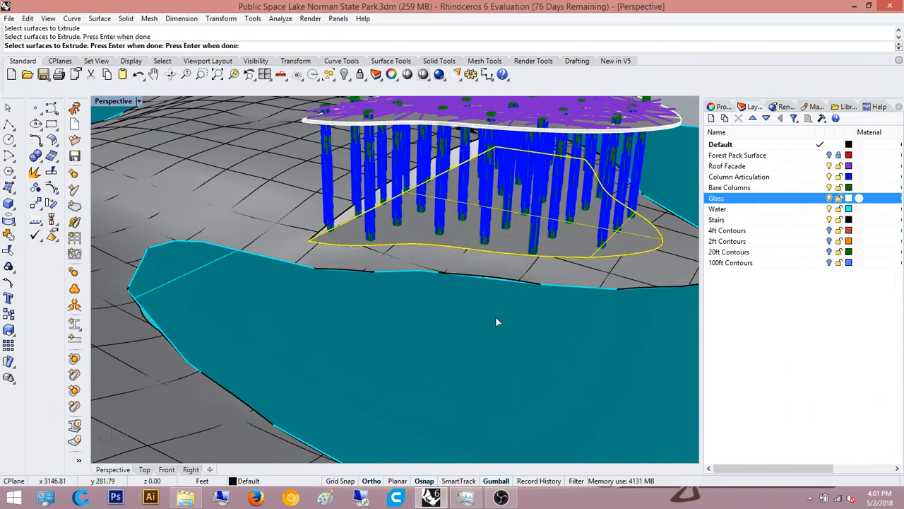
pyautogui.press('Return')
pyautogui.press('Return')
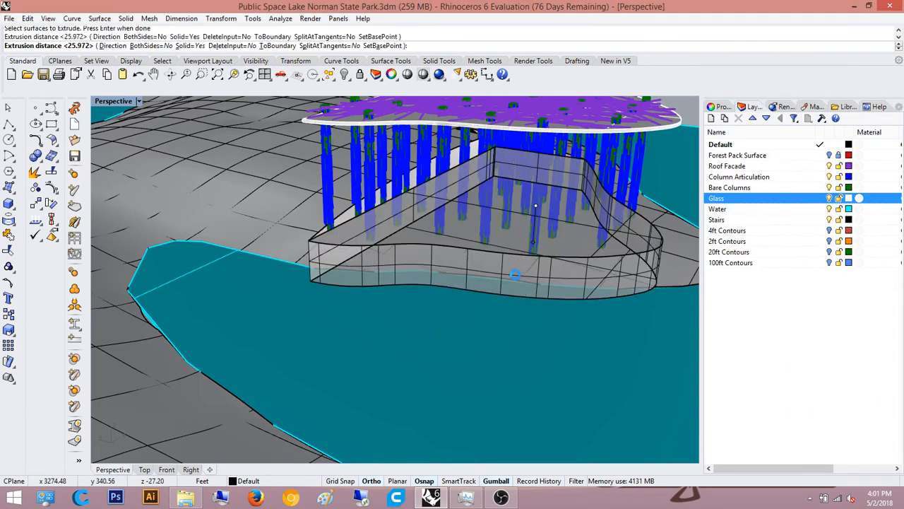
pyautogui.press('Escape')
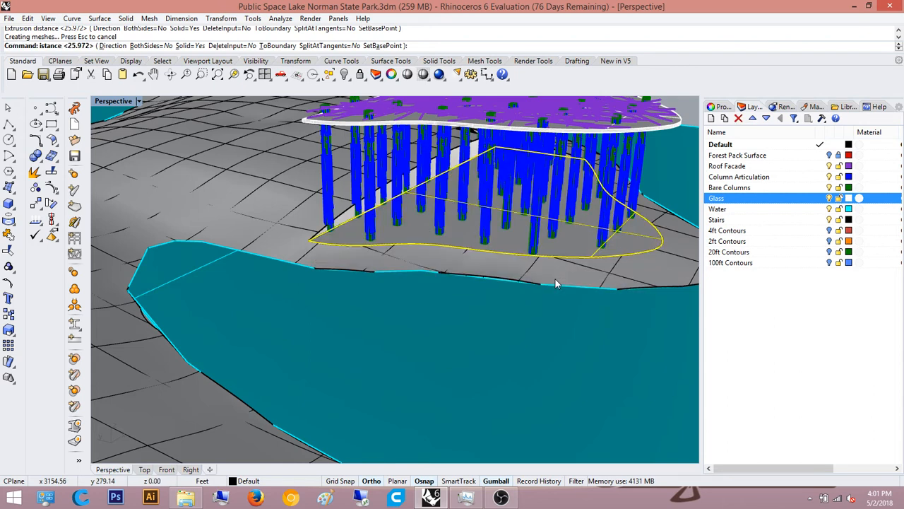
pyautogui.press('Escape')
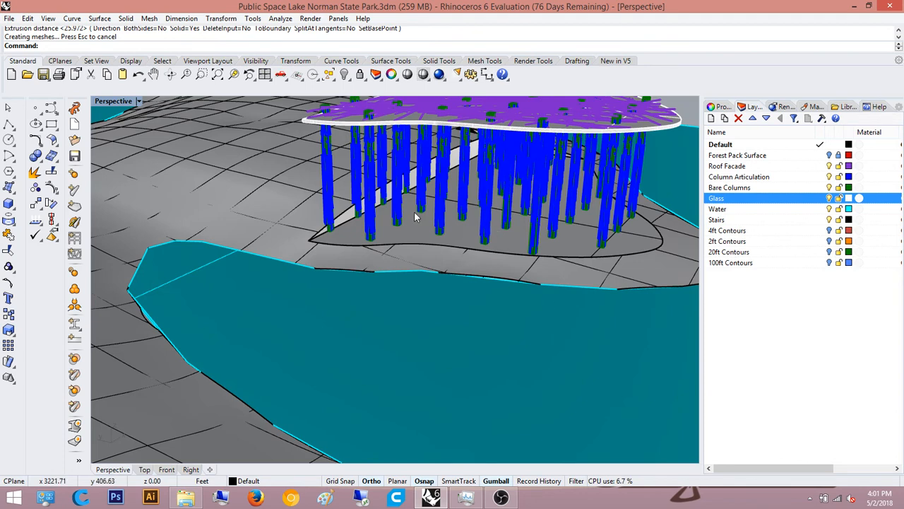
# - Extrude the curved floor surface beneath the columns as a solid with a distance of 6 inches
pyautogui.press('Return')
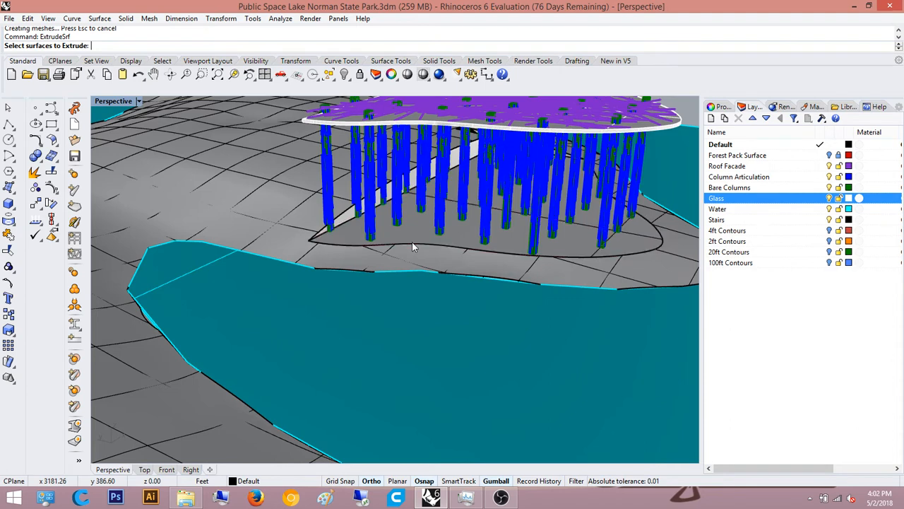
pyautogui.click(427, 280)
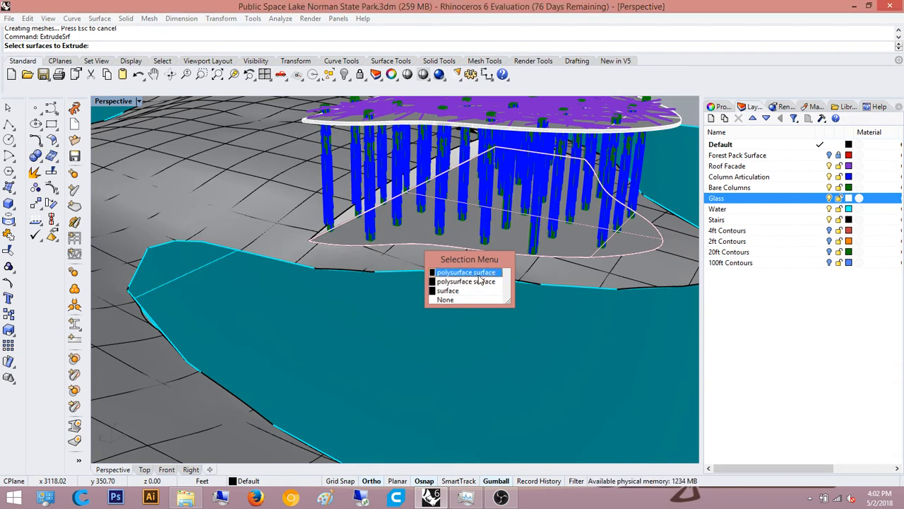
pyautogui.click(481, 310)
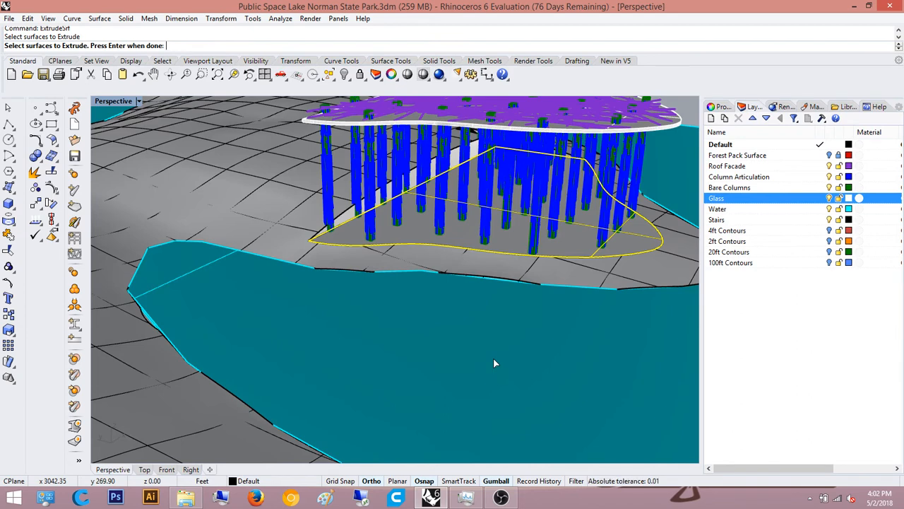
pyautogui.click(476, 257)
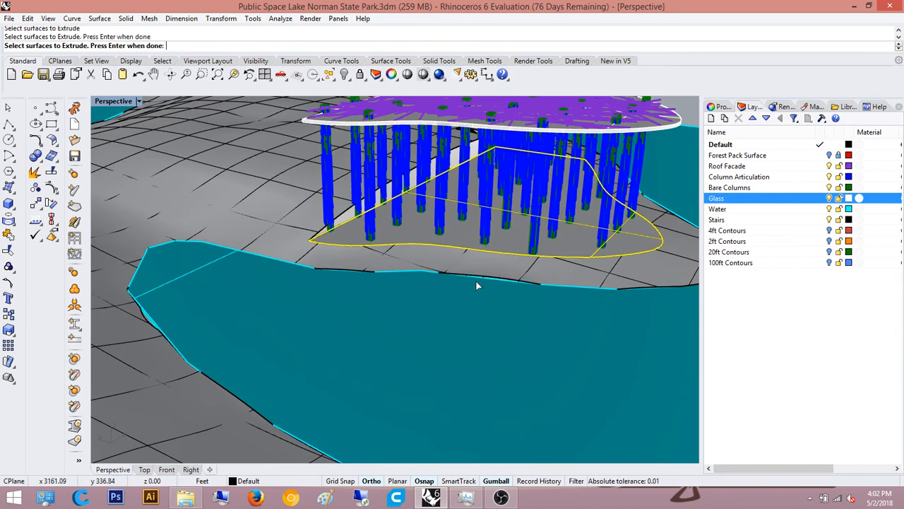
pyautogui.press('Return')
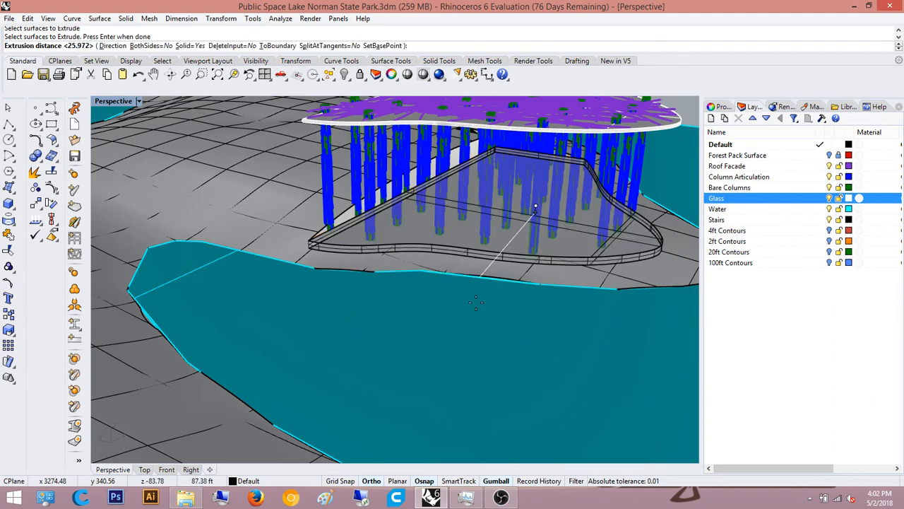
pyautogui.write('6')
pyautogui.press('Return')
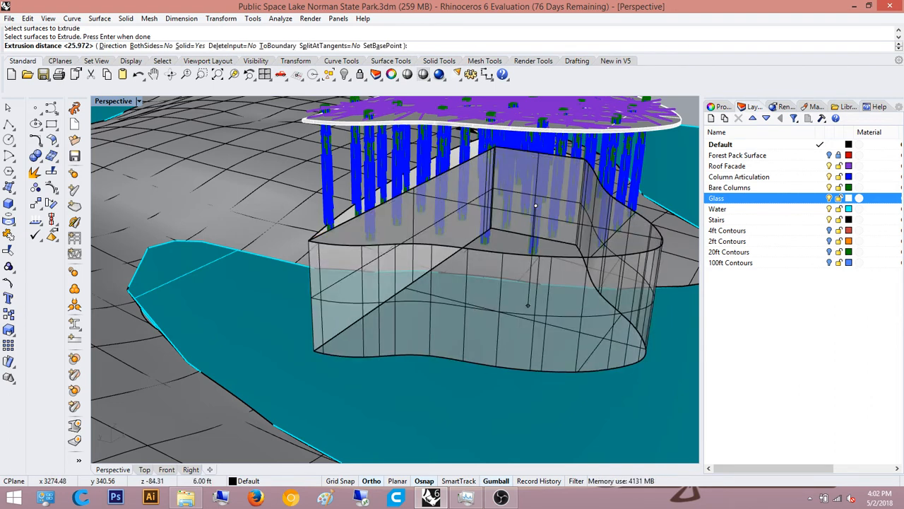
pyautogui.write('6"')
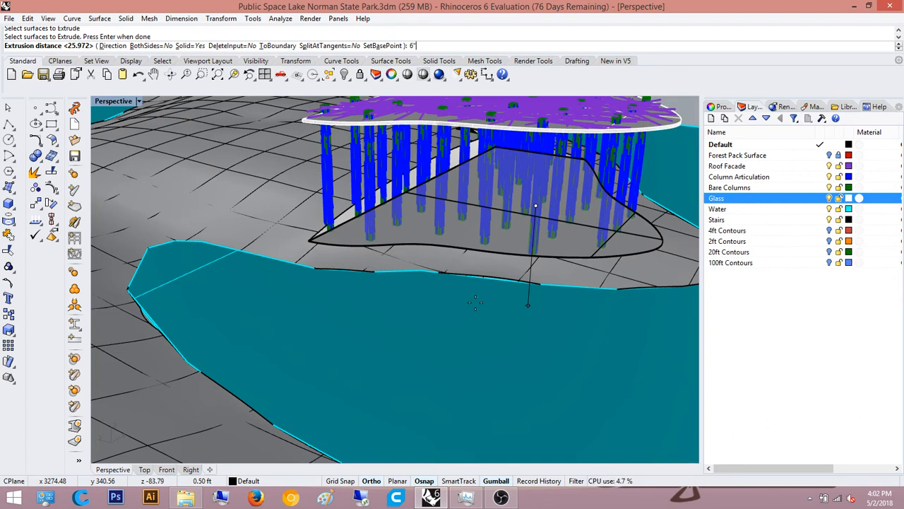
pyautogui.scroll(3, 506, 256)
pyautogui.scroll(5, 505, 256)
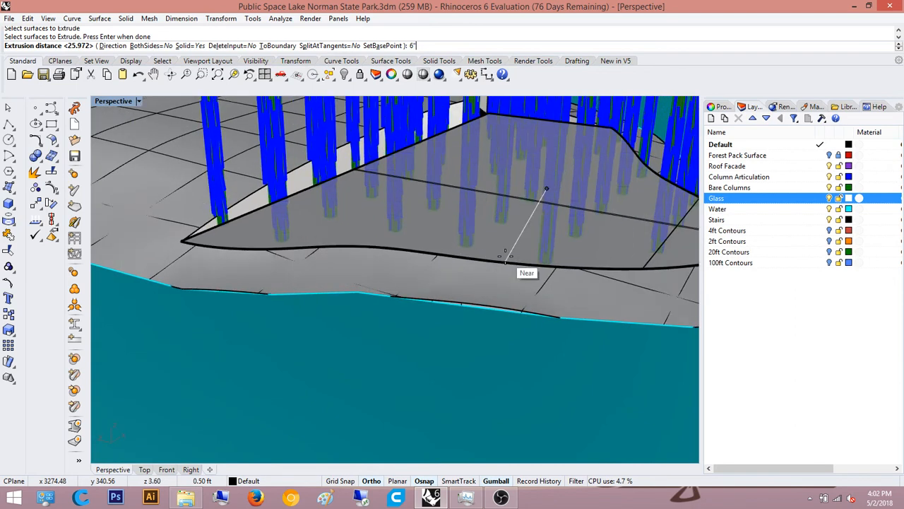
pyautogui.scroll(3, 505, 255)
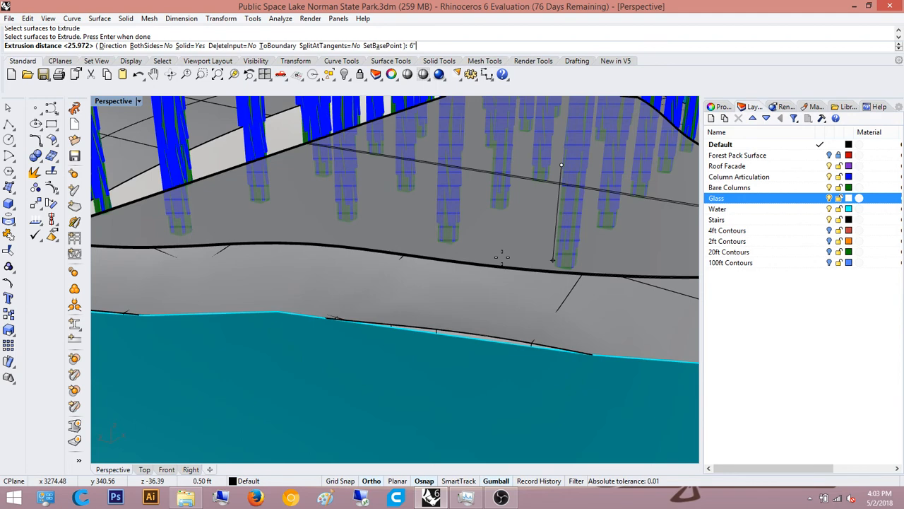
pyautogui.press('BackSpace')
pyautogui.press('BackSpace')
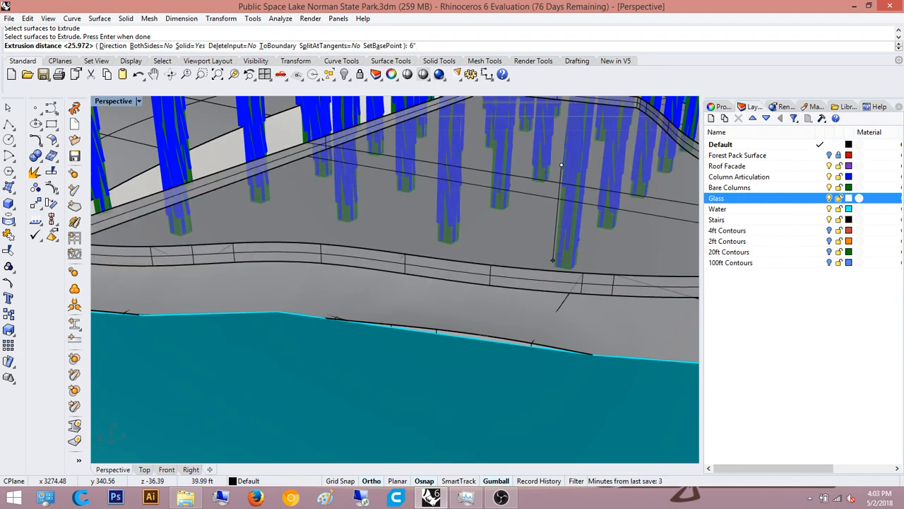
pyautogui.write('-6"')
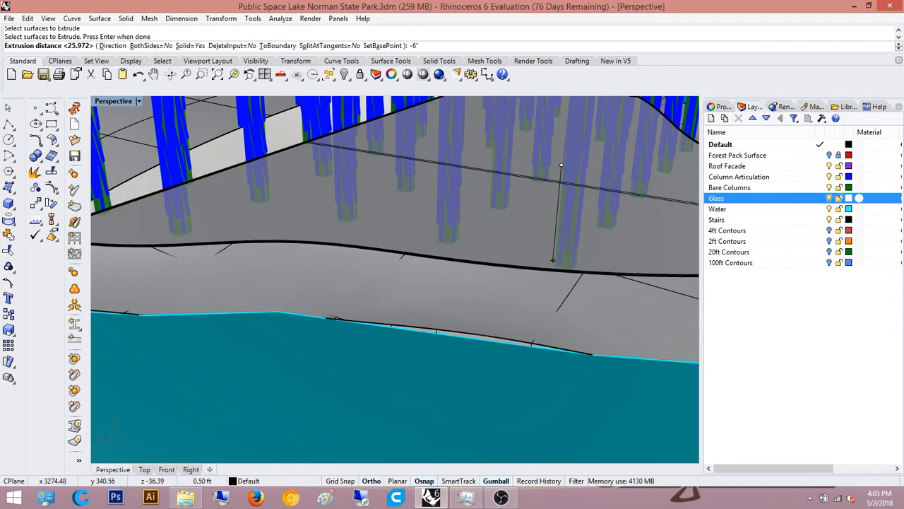
pyautogui.press('BackSpace')
pyautogui.press('BackSpace')
pyautogui.press('BackSpace')
pyautogui.write('6"')
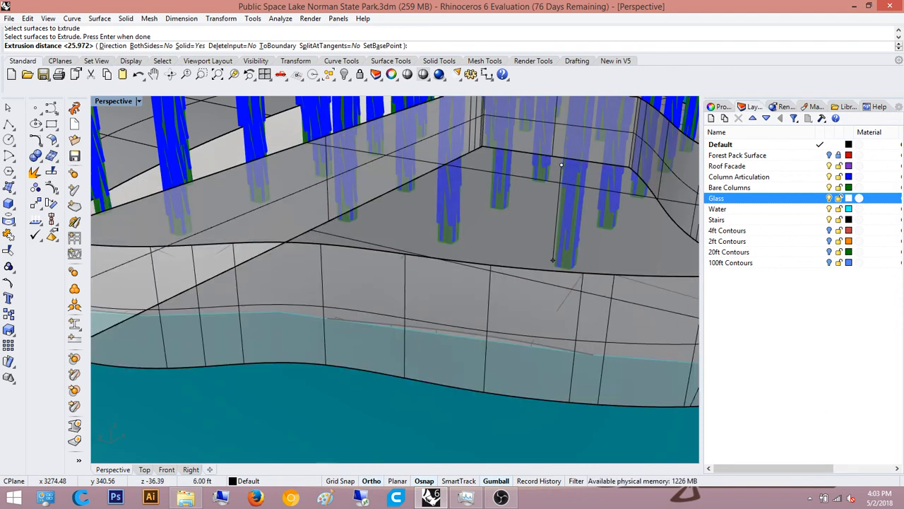
pyautogui.press('Return')
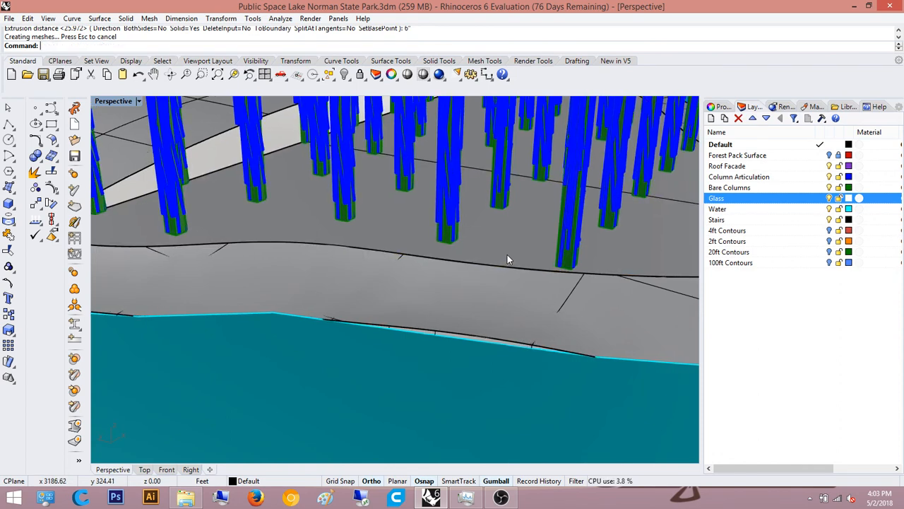
pyautogui.scroll(5, 385, 259)
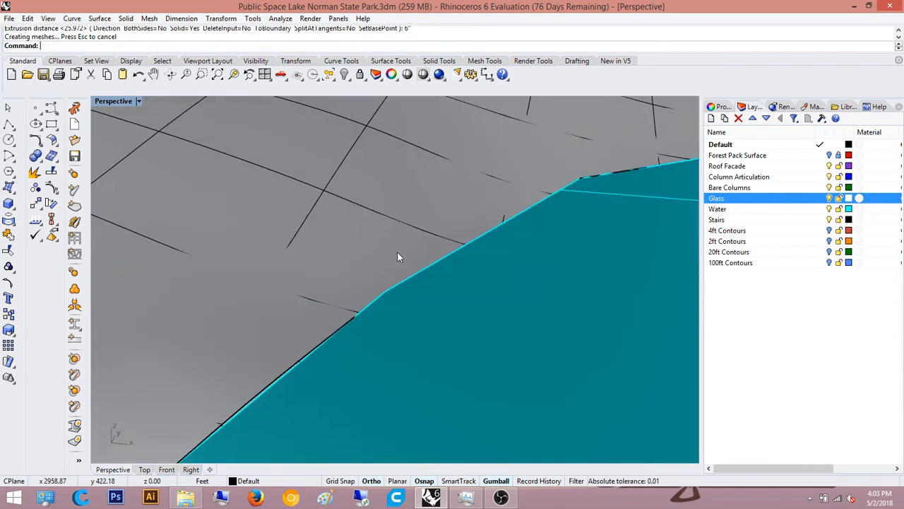
pyautogui.keyDown('shift'); pyautogui.moveTo(397, 255); pyautogui.dragTo(284, 256, button='right'); pyautogui.keyUp('shift')
pyautogui.scroll(-2, 286, 257)
pyautogui.scroll(-3, 286, 261)
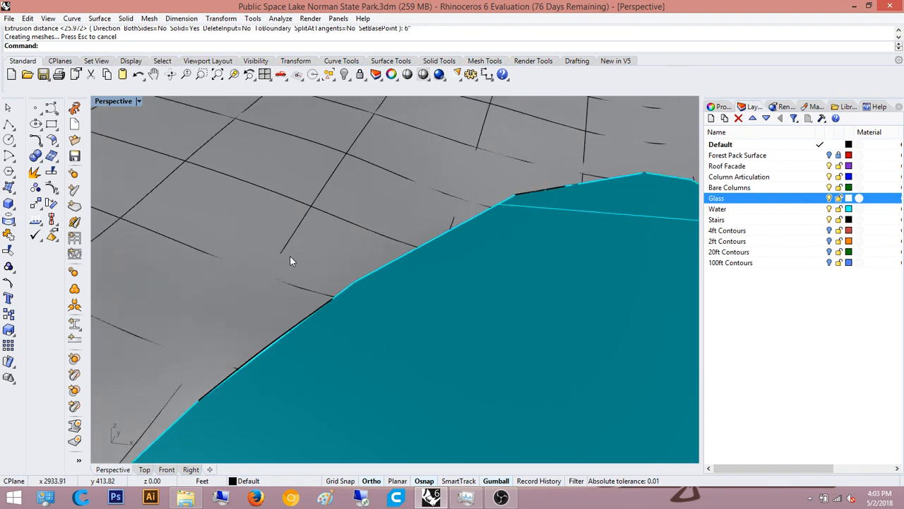
pyautogui.scroll(-5, 313, 275)
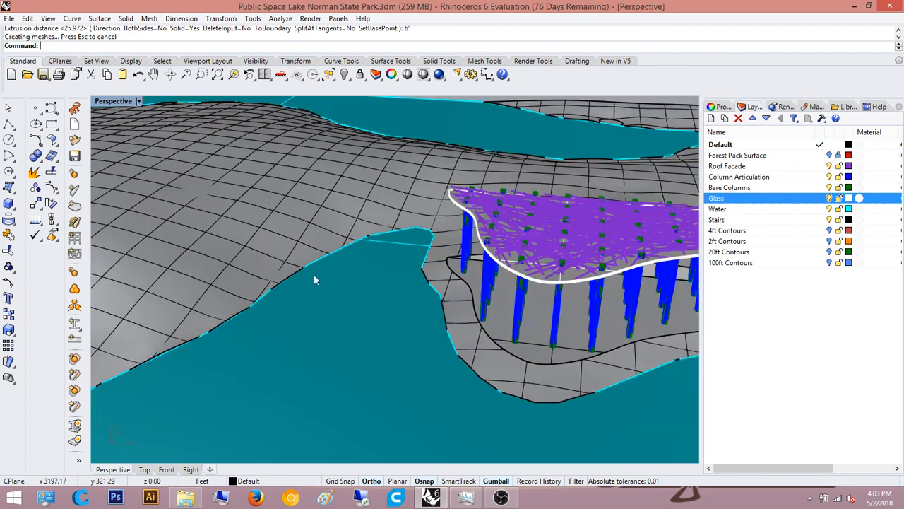
# - Delete the deep solid that lies directly under the curved floor surface beneath the columns
pyautogui.moveTo(314, 275); pyautogui.dragTo(379, 304, button='right')
pyautogui.scroll(5, 387, 267)
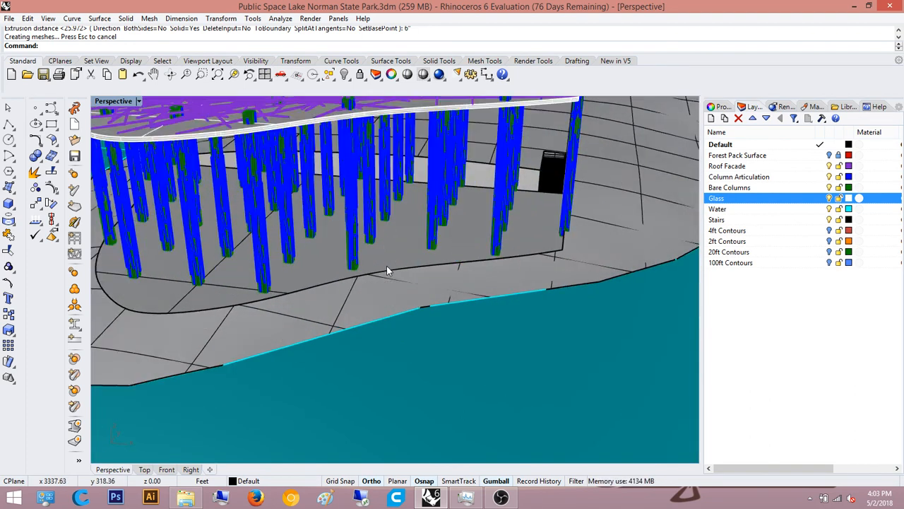
pyautogui.click(387, 271)
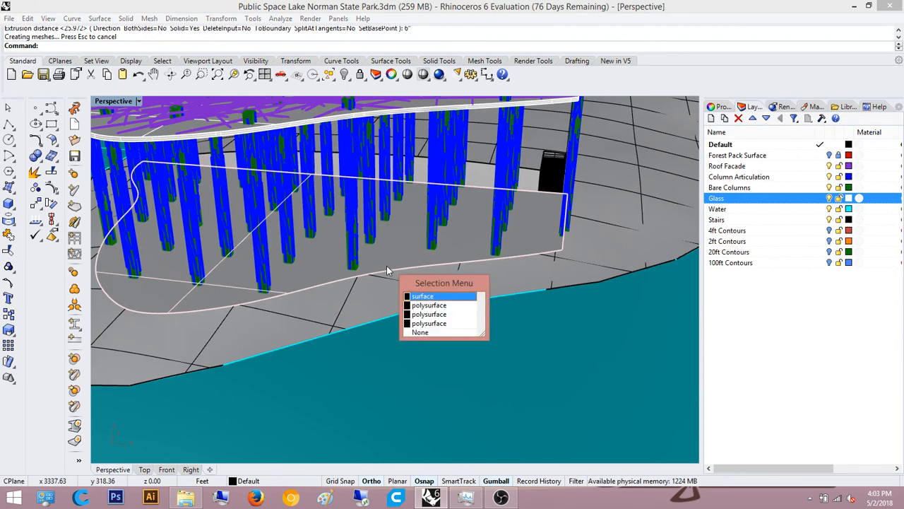
pyautogui.scroll(-3, 387, 270)
pyautogui.scroll(2, 386, 271)
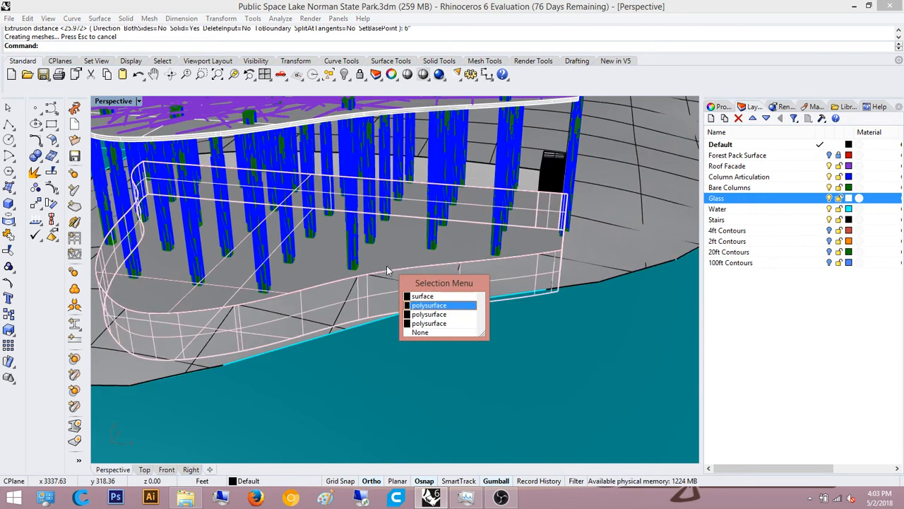
pyautogui.scroll(-1, 386, 271)
pyautogui.scroll(1, 386, 271)
pyautogui.press('Escape')
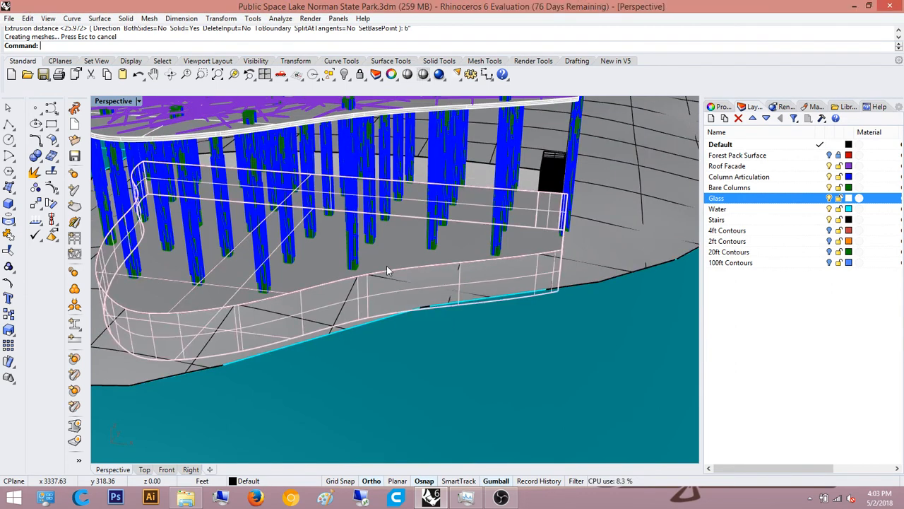
pyautogui.press('Delete')
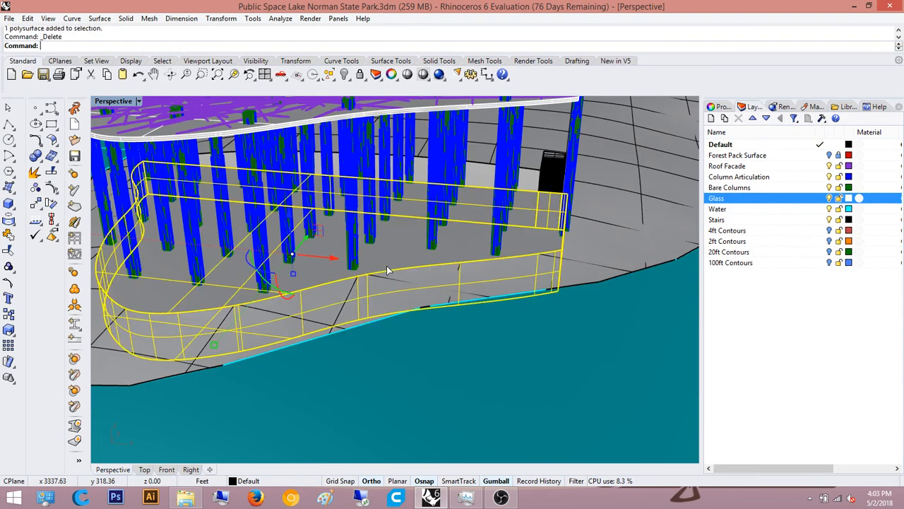
# - Select the curved floor surface and turn off the Roof Facade, Column Articulation, Bare Columns, Glass and Stairs layers
pyautogui.click(463, 238)
pyautogui.click(490, 269)
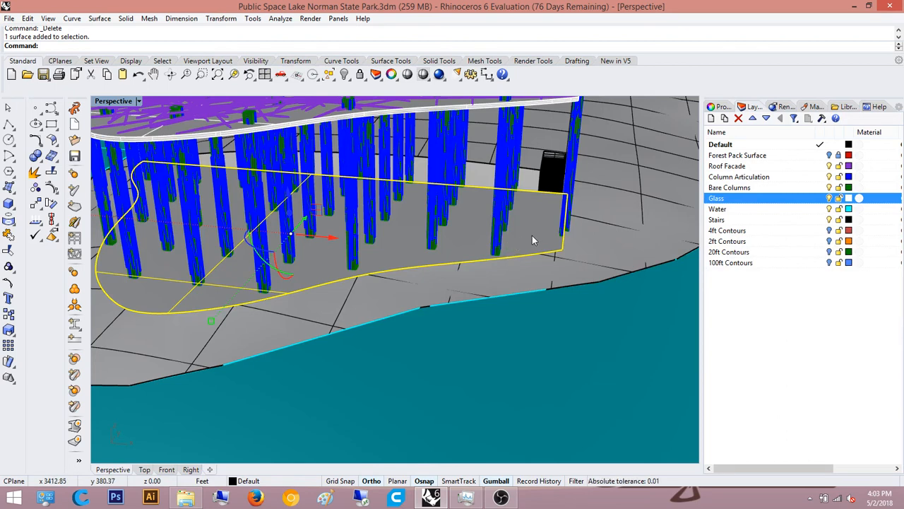
pyautogui.click(831, 167)
pyautogui.click(829, 166)
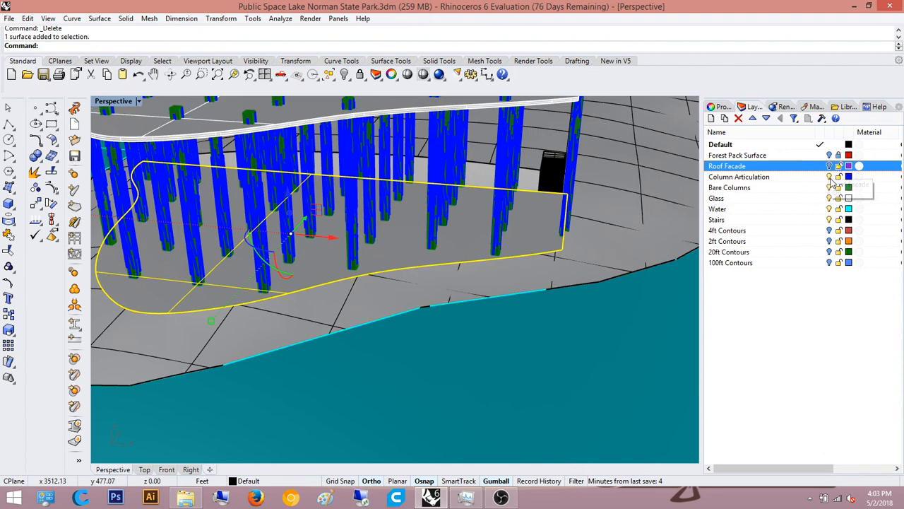
pyautogui.click(829, 177)
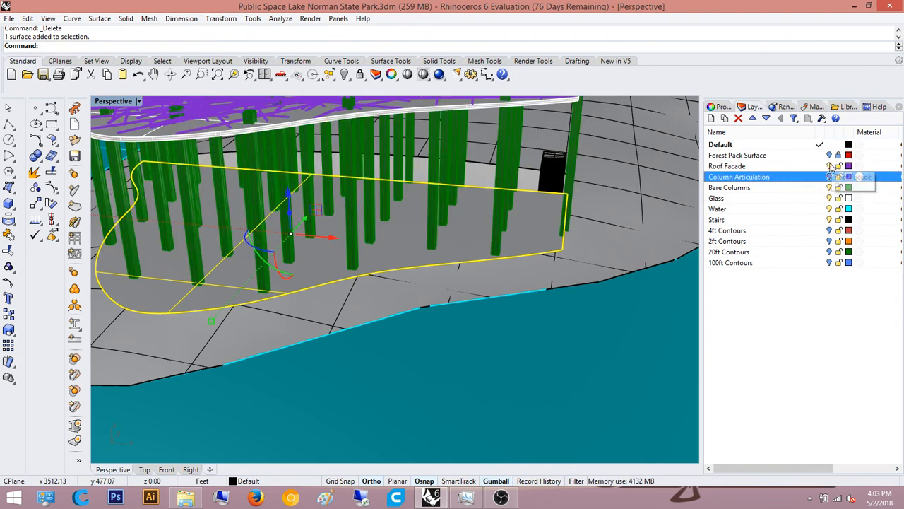
pyautogui.click(829, 166)
pyautogui.click(829, 187)
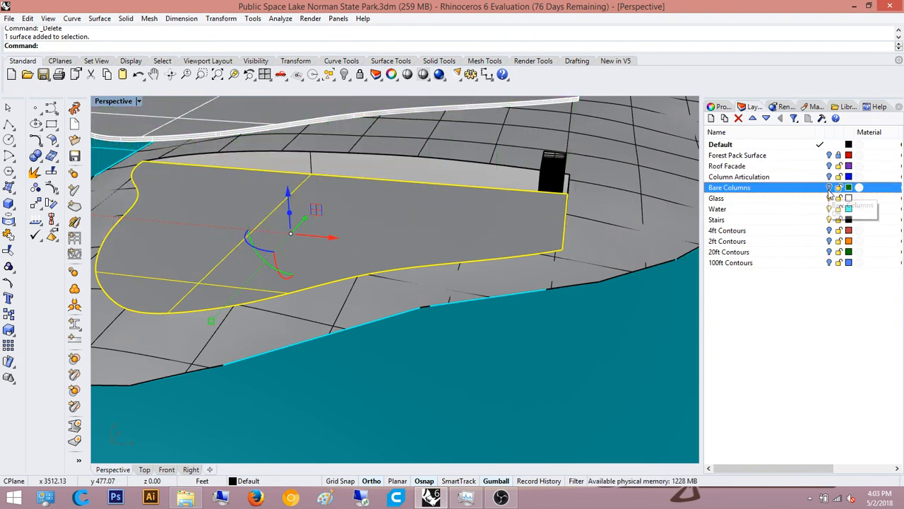
pyautogui.click(830, 199)
pyautogui.scroll(-6, 476, 202)
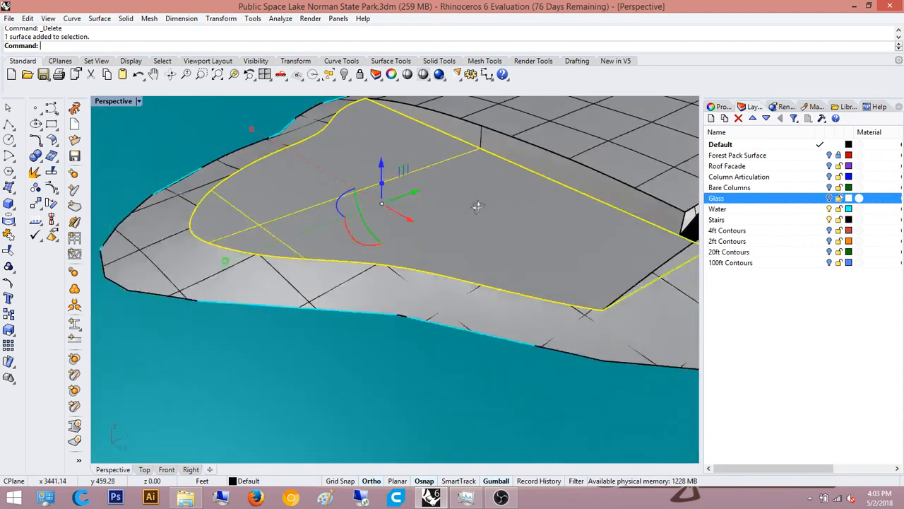
pyautogui.scroll(10, 512, 227)
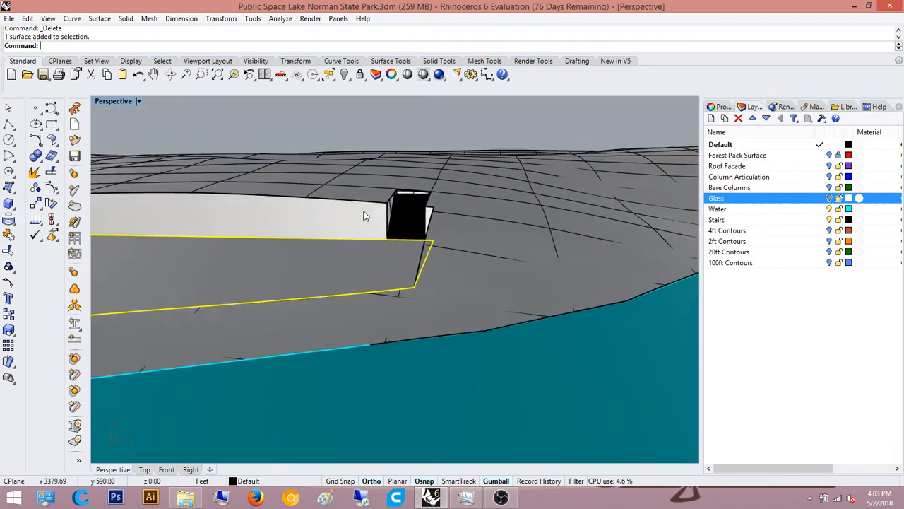
pyautogui.scroll(-2, 304, 212)
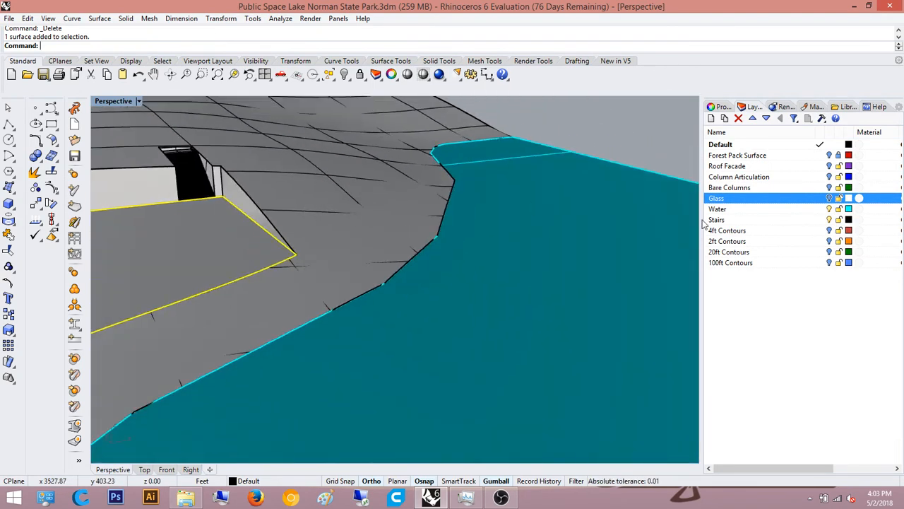
pyautogui.click(830, 220)
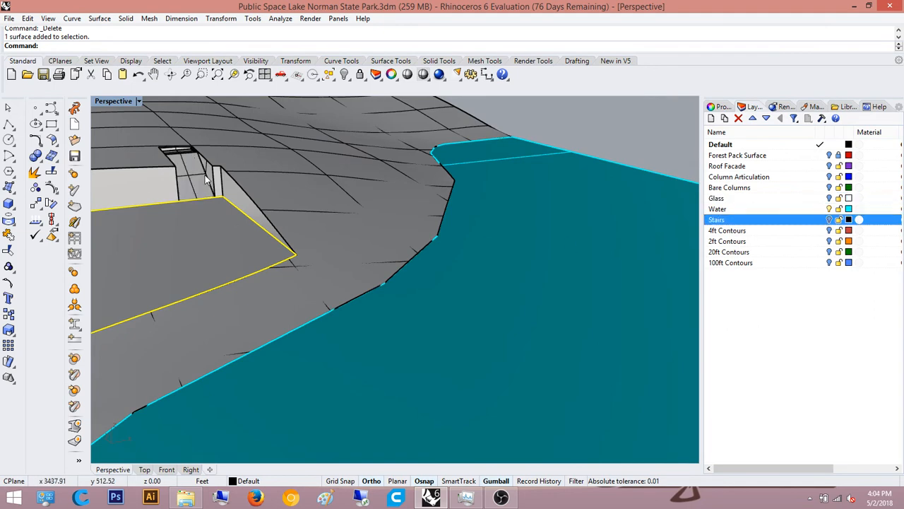
# - Turn on and unlock the Forest Pack Surface layer
pyautogui.keyDown('shift'); pyautogui.moveTo(205, 180); pyautogui.dragTo(351, 247, button='right'); pyautogui.keyUp('shift')
pyautogui.keyDown('shift'); pyautogui.moveTo(475, 196); pyautogui.dragTo(503, 227, button='right'); pyautogui.keyUp('shift')
pyautogui.scroll(4, 459, 231)
pyautogui.scroll(-6, 460, 232)
pyautogui.scroll(-6, 450, 265)
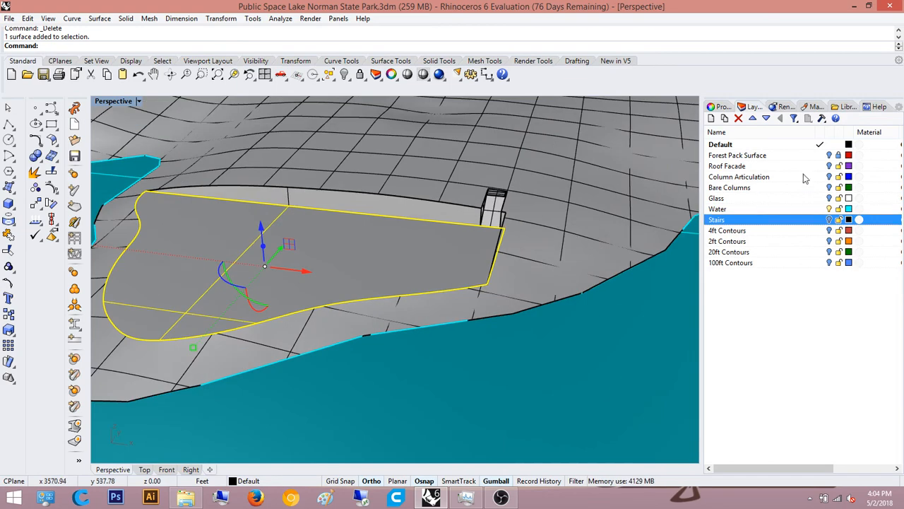
pyautogui.click(828, 156)
pyautogui.click(838, 157)
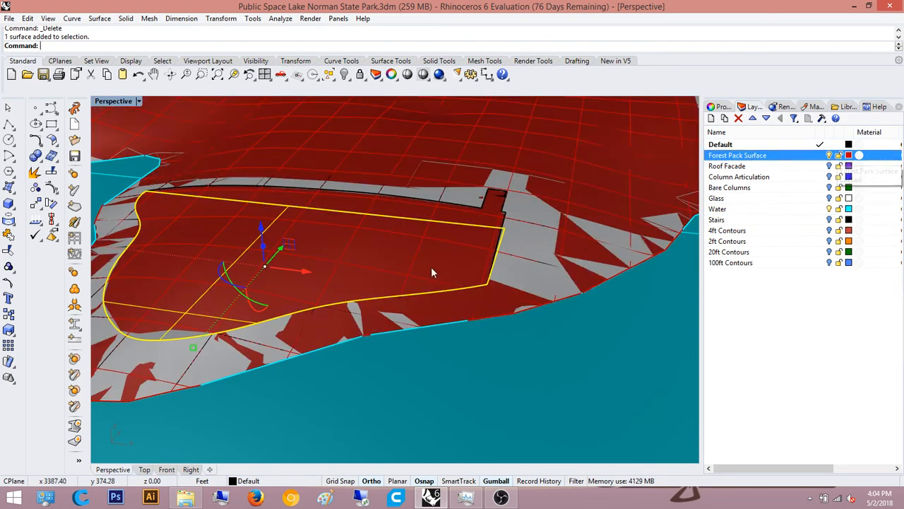
# - Extrude the selected curved floor surface upward through the terrain as a solid about 145 feet tall
pyautogui.keyDown('shift'); pyautogui.moveTo(431, 266); pyautogui.dragTo(353, 295, button='right'); pyautogui.keyUp('shift')
pyautogui.scroll(7, 382, 342)
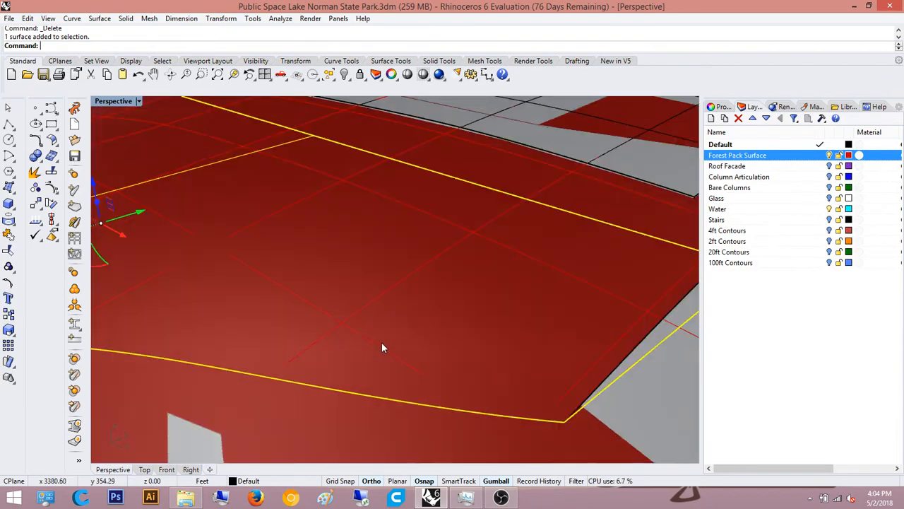
pyautogui.scroll(-7, 382, 347)
pyautogui.scroll(5, 394, 332)
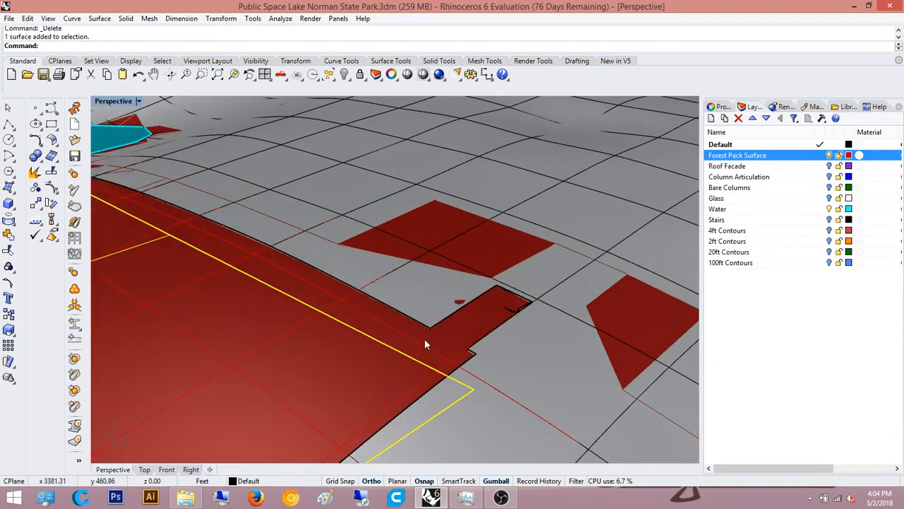
pyautogui.scroll(-6, 484, 252)
pyautogui.write('e')
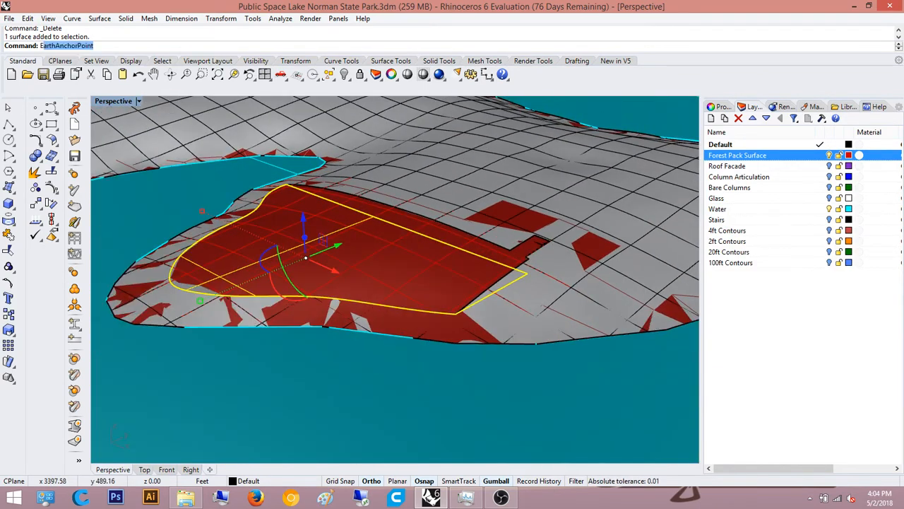
pyautogui.write('xtrude')
pyautogui.press('Return')
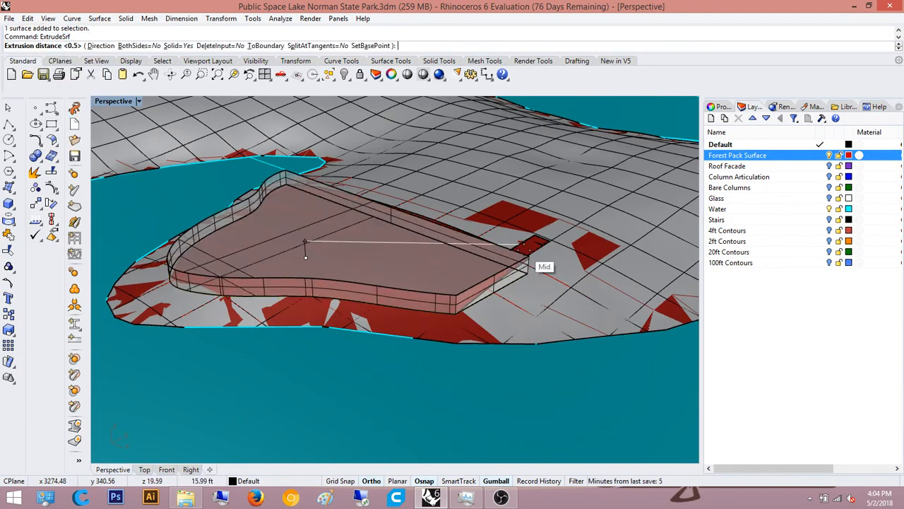
pyautogui.moveTo(432, 216); pyautogui.dragTo(444, 176, button='right')
pyautogui.click(495, 138)
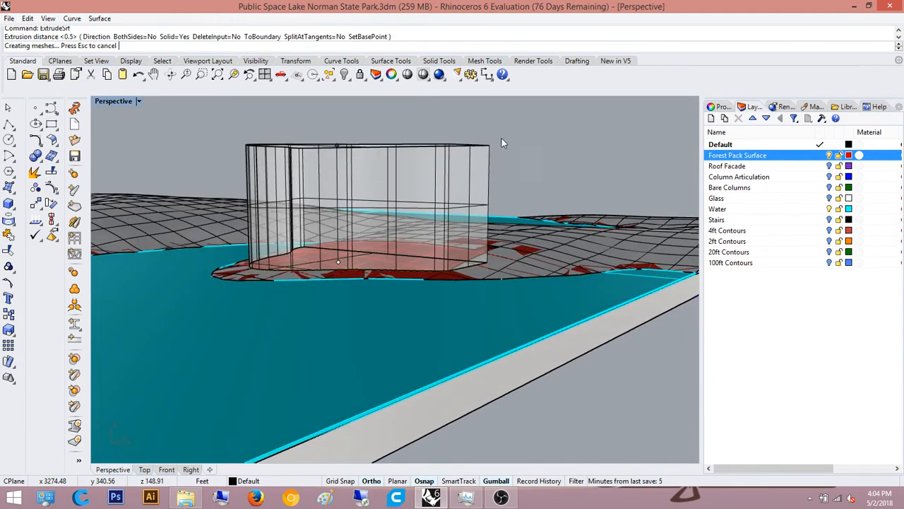
# - Hide the red Forest Pack surface around the stair opening
pyautogui.moveTo(535, 133); pyautogui.dragTo(430, 216, button='right')
pyautogui.scroll(8, 517, 296)
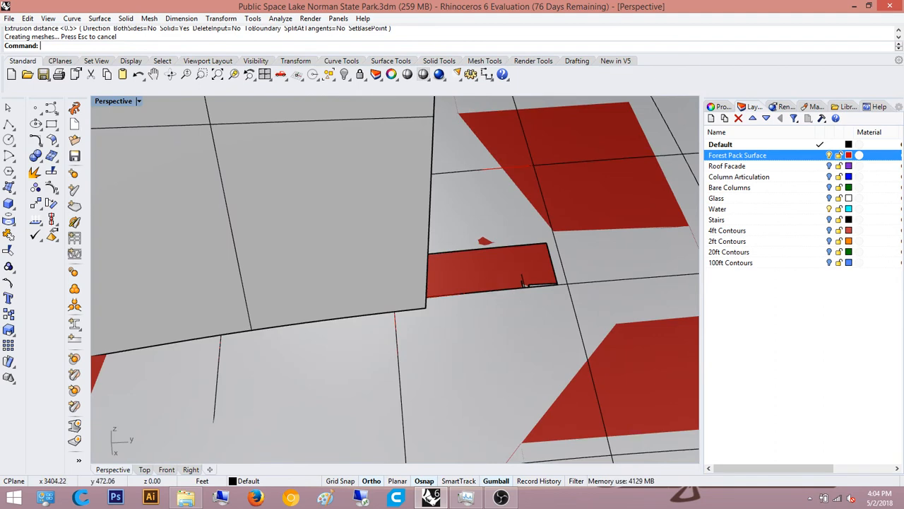
pyautogui.click(520, 284)
pyautogui.hotkey('ctrl', 'h')
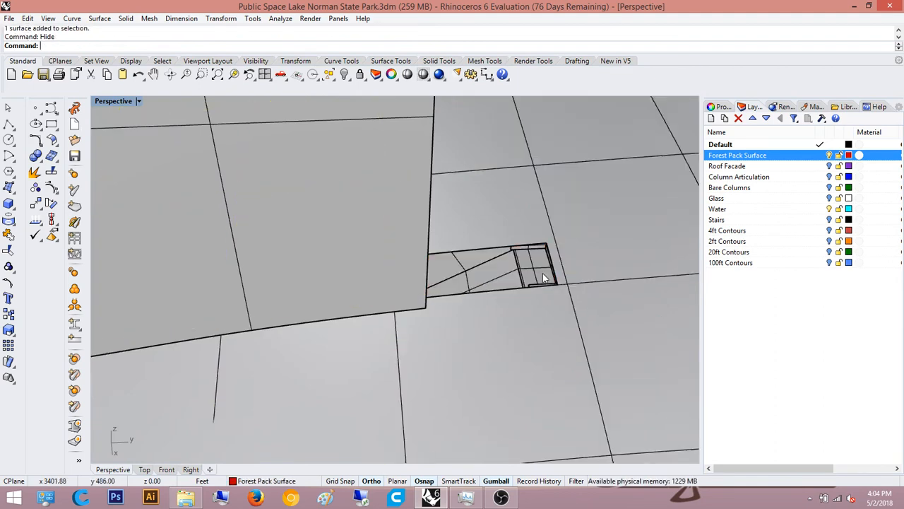
pyautogui.scroll(6, 517, 271)
pyautogui.click(508, 270)
pyautogui.moveTo(525, 284); pyautogui.dragTo(295, 406, button='right')
pyautogui.press('Escape')
pyautogui.click(431, 324)
pyautogui.press('Escape')
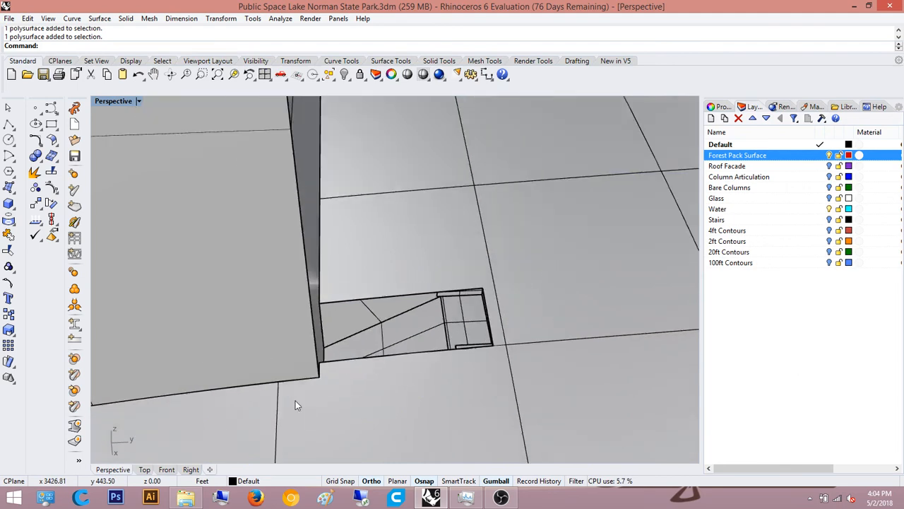
# - In the Top view, cover the stair and landing opening with a rectangular plane snapped to its opposite corners
pyautogui.click(145, 470)
pyautogui.scroll(6, 502, 244)
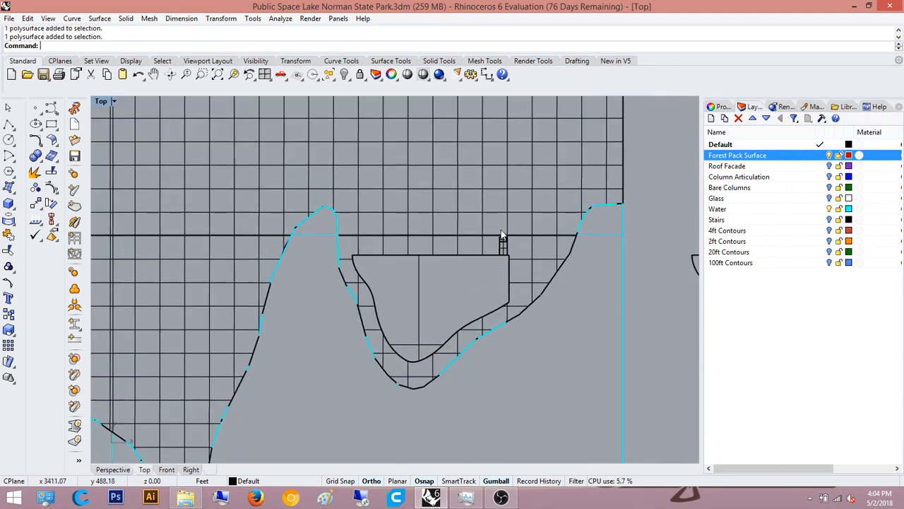
pyautogui.scroll(5, 395, 330)
pyautogui.write('Plane')
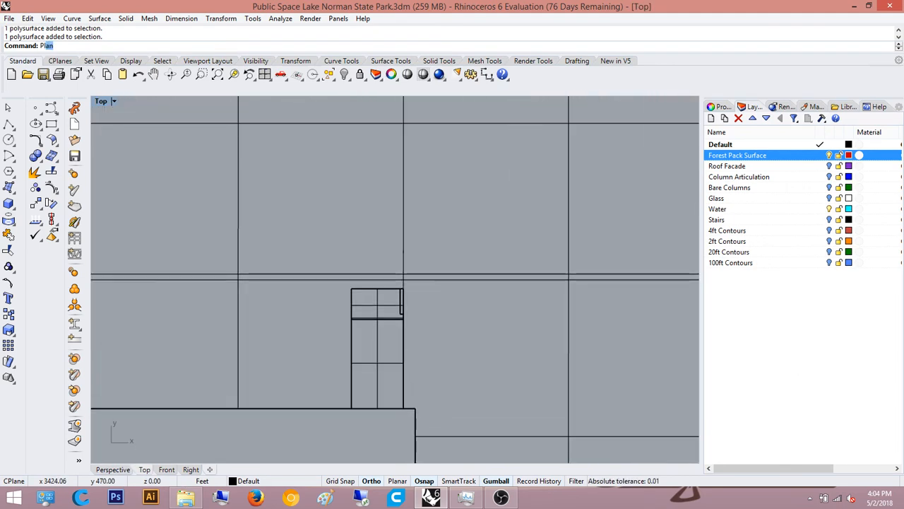
pyautogui.press('Return')
pyautogui.click(352, 288)
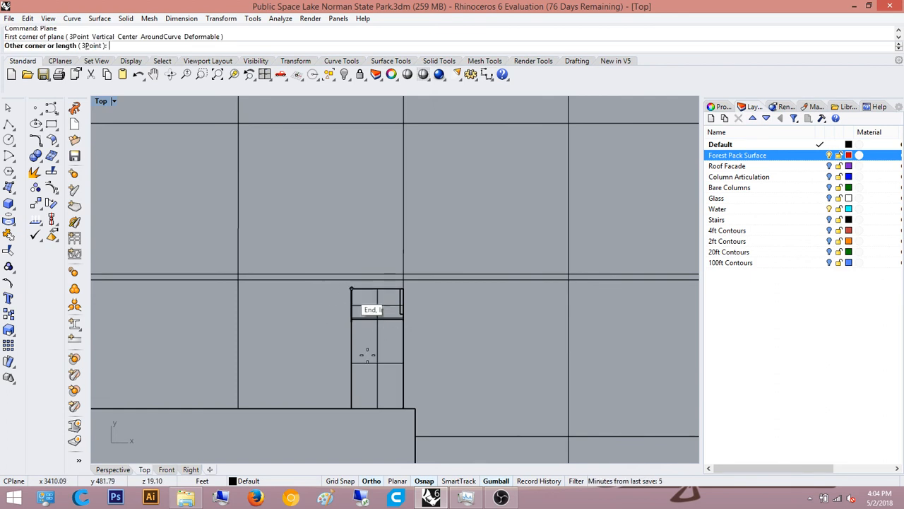
pyautogui.click(406, 411)
pyautogui.hotkey('ctrl', 'z')
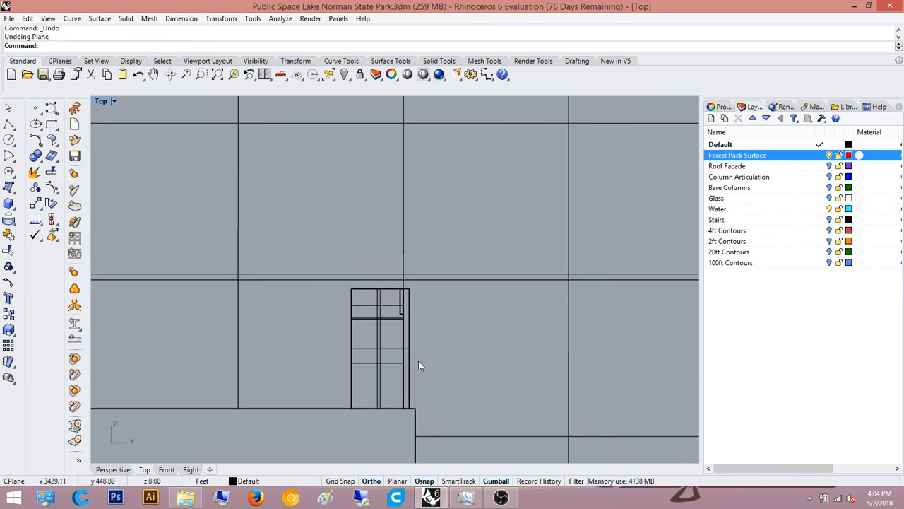
pyautogui.press('Return')
pyautogui.click(413, 415)
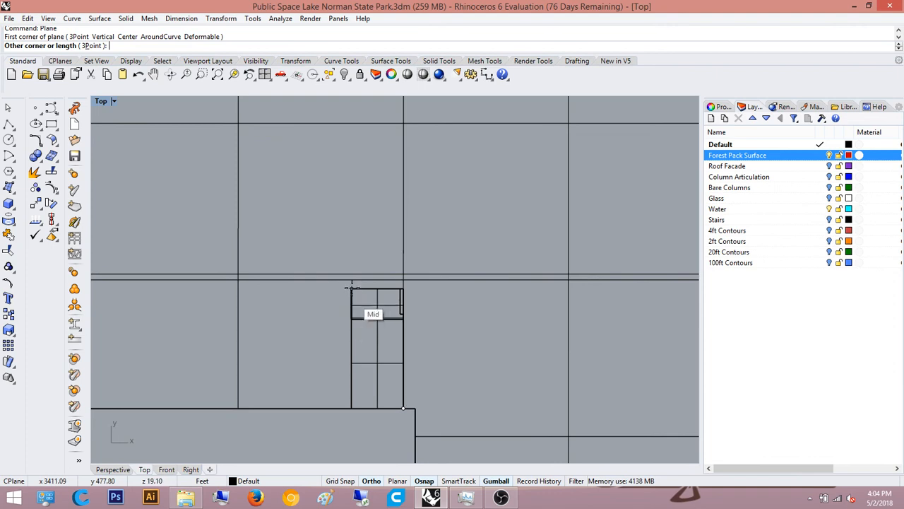
pyautogui.click(372, 317)
# - Extrude the new plane over the stairs as a solid up to the top corner of the tall floor solid in the Perspective view
pyautogui.click(383, 385)
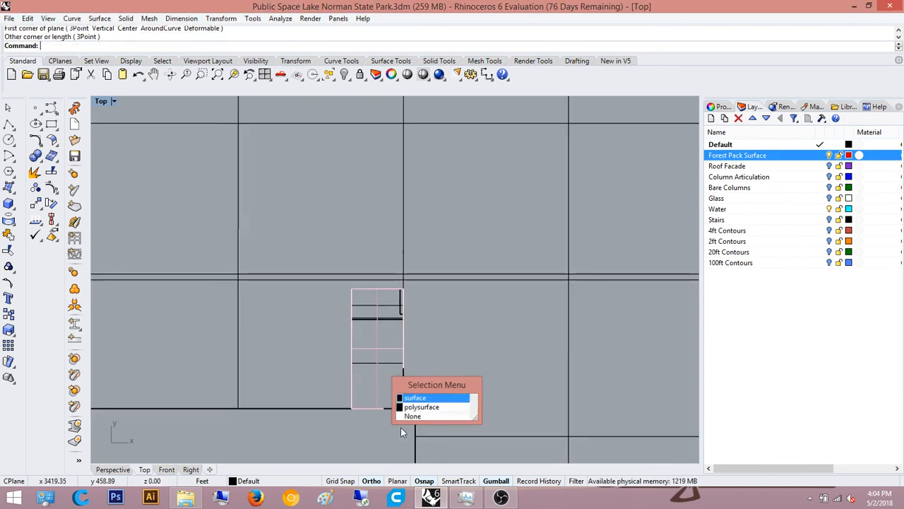
pyautogui.click(415, 398)
pyautogui.click(115, 470)
pyautogui.moveTo(381, 372); pyautogui.dragTo(346, 409, button='right')
pyautogui.write('Ex')
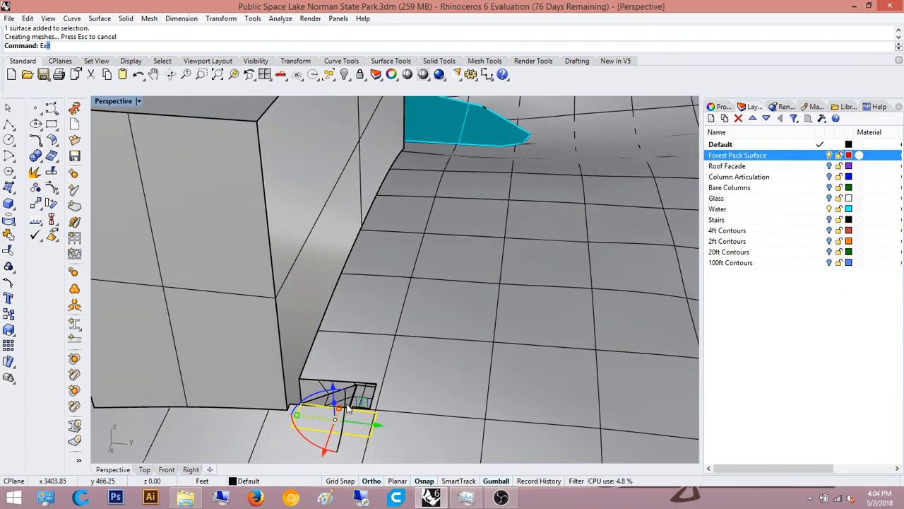
pyautogui.write('trudeSrf')
pyautogui.rightClick(347, 404)
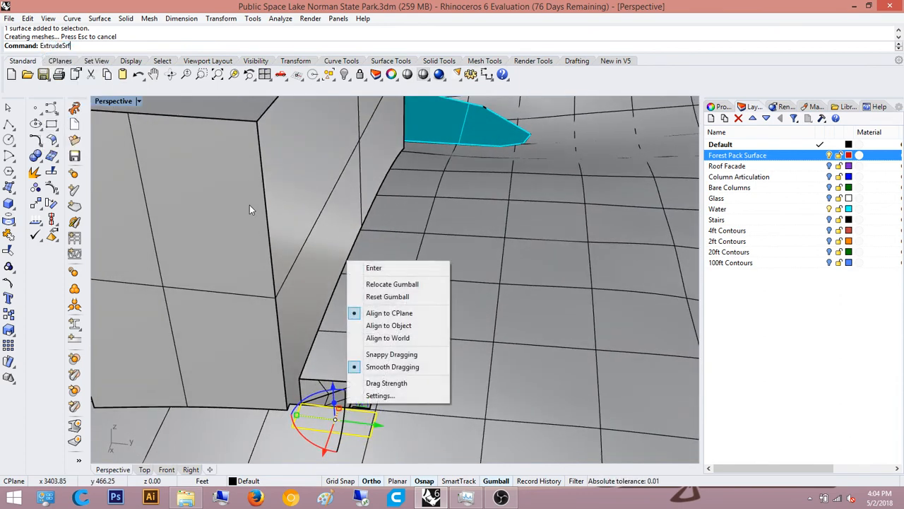
pyautogui.click(375, 267)
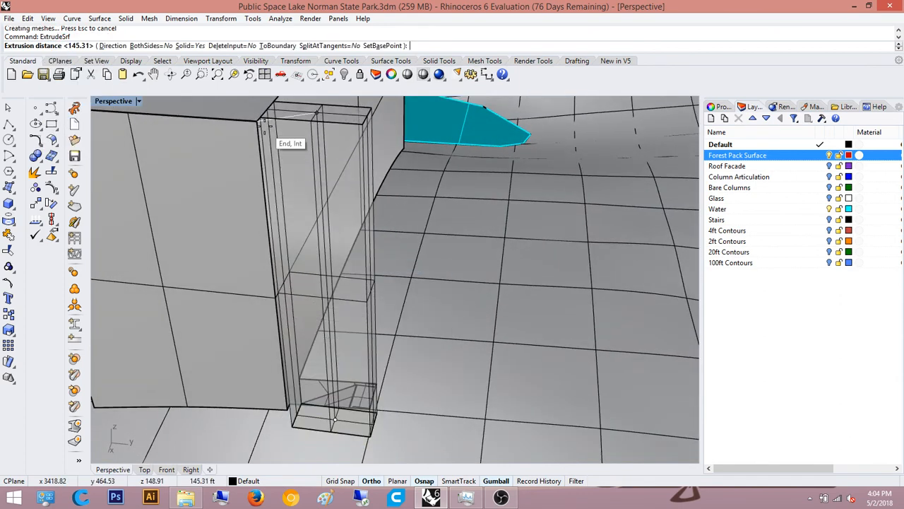
pyautogui.scroll(-5, 267, 131)
pyautogui.moveTo(267, 131); pyautogui.dragTo(362, 183, button='right')
pyautogui.press('Escape')
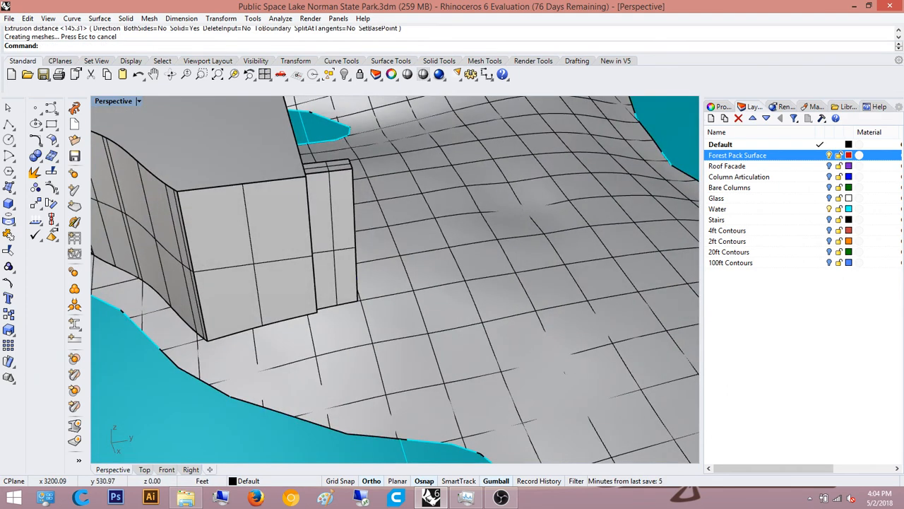
# - Show the hidden Forest Pack surface and split it using the tall floor solid and the stair solid as cutting objects
pyautogui.write('Show')
pyautogui.press('Return')
pyautogui.write('Split')
pyautogui.press('Return')
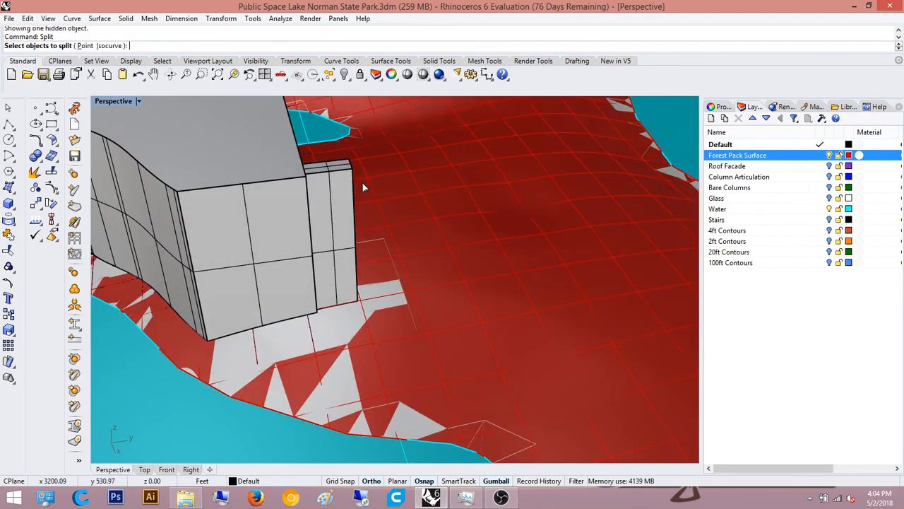
pyautogui.click(479, 178)
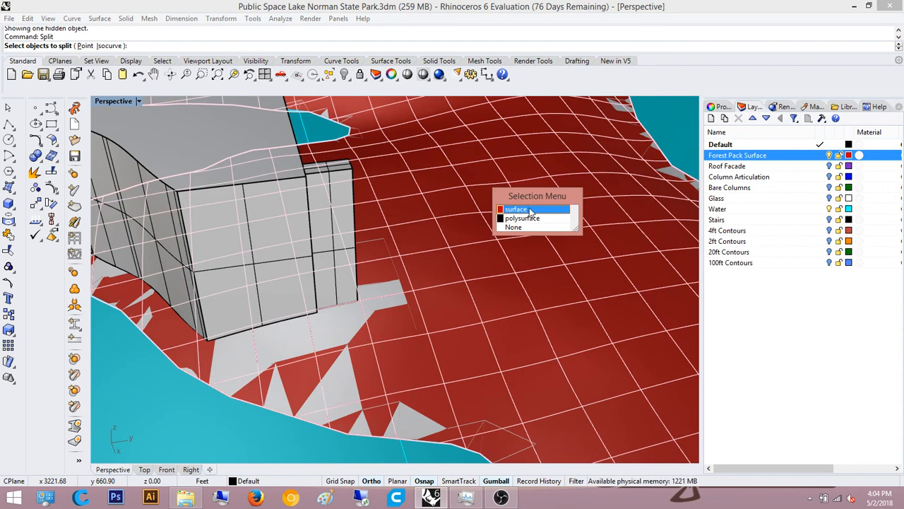
pyautogui.click(534, 209)
pyautogui.press('Return')
pyautogui.click(342, 184)
pyautogui.click(268, 151)
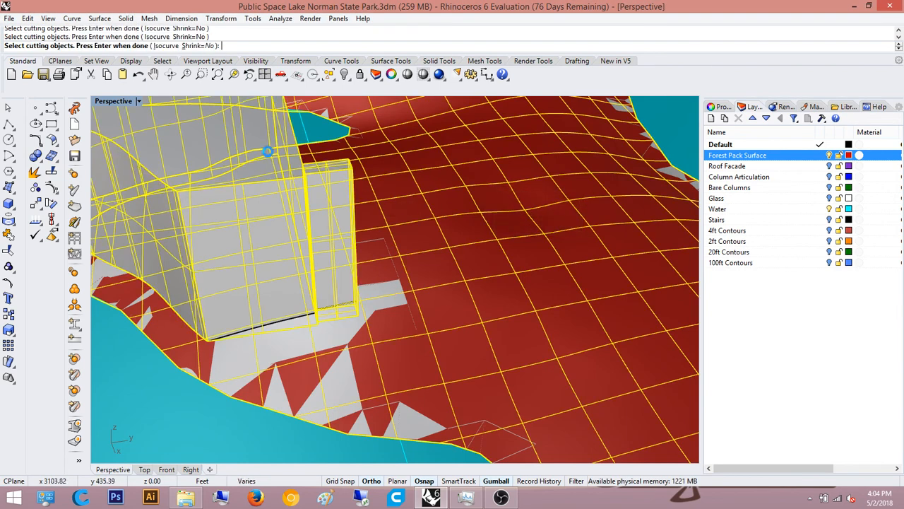
pyautogui.press('Return')
# - Delete the two cutting solids and the split Forest Pack surface pieces covering the floor and the stairs
pyautogui.click(267, 151)
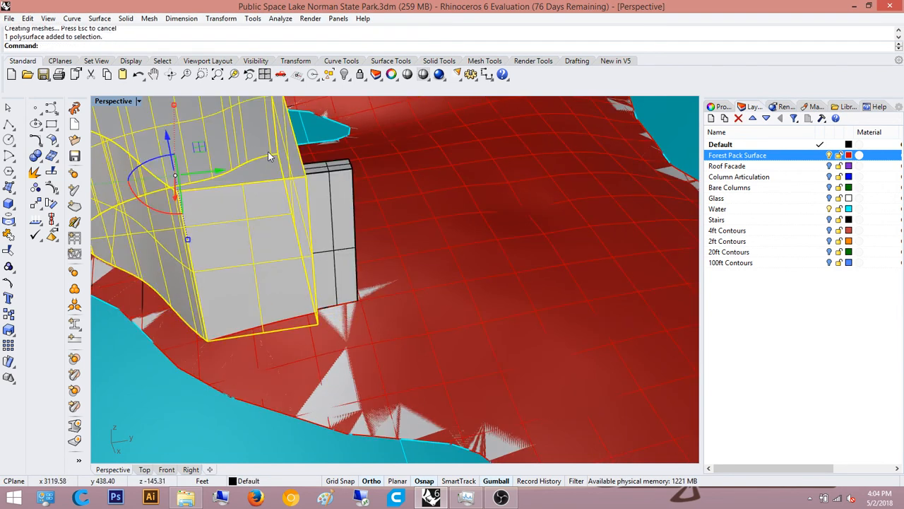
pyautogui.press('Delete')
pyautogui.moveTo(316, 230); pyautogui.dragTo(268, 285, button='right')
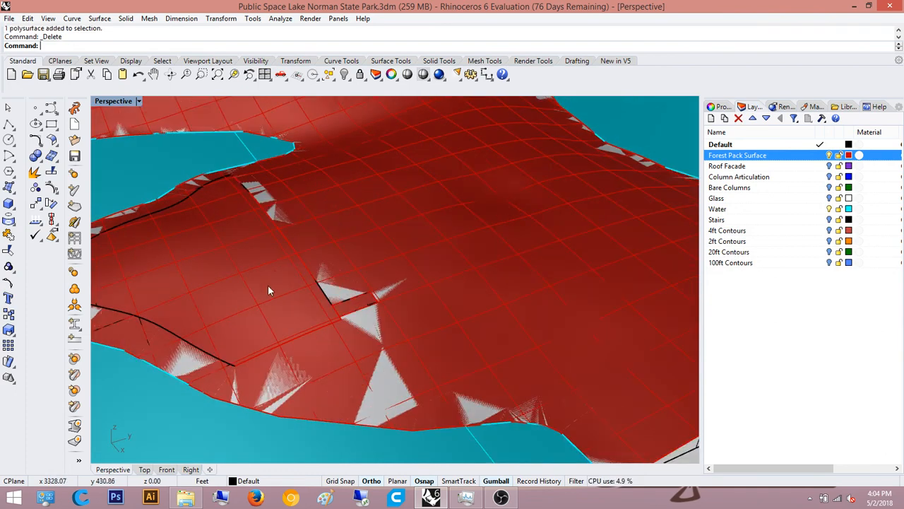
pyautogui.click(309, 310)
pyautogui.press('Delete')
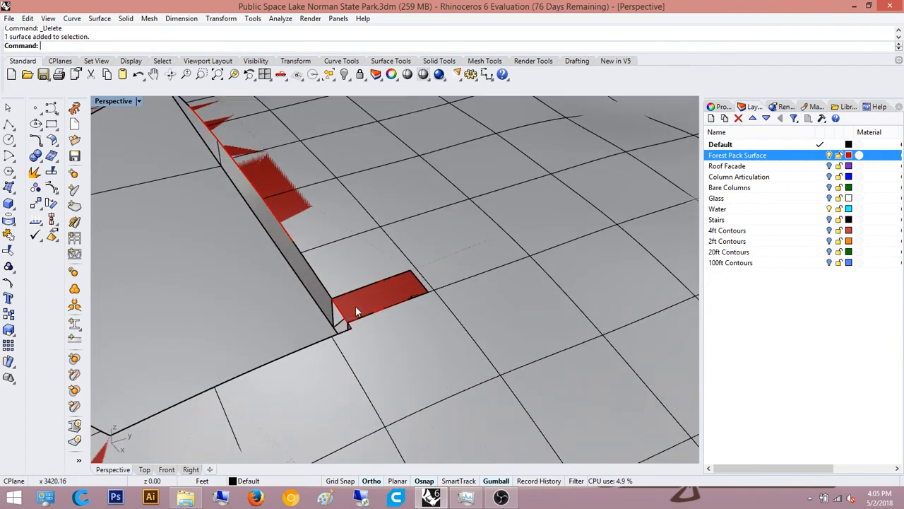
pyautogui.press('Delete')
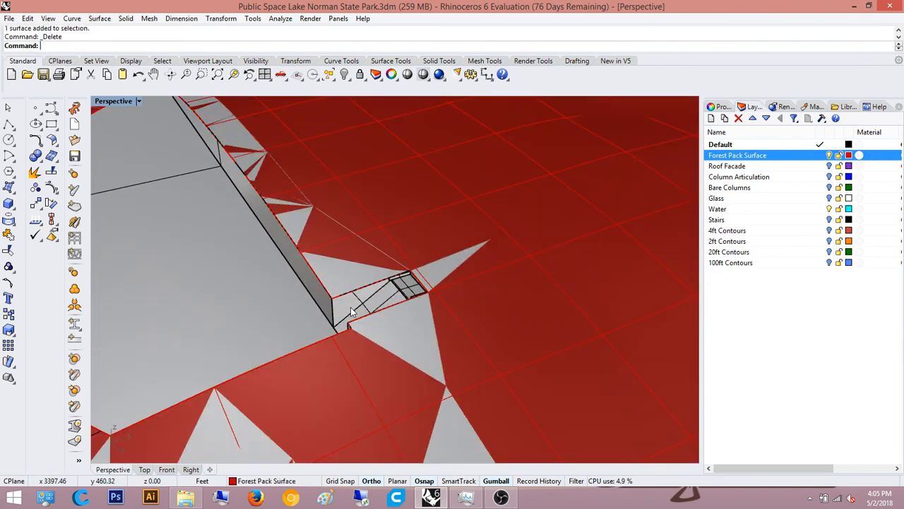
# - Turn off the Forest Pack Surface layer
pyautogui.moveTo(347, 311); pyautogui.dragTo(428, 318, button='right')
pyautogui.scroll(-10, 411, 312)
pyautogui.click(830, 156)
# - Examine the sunken floor, its retaining wall and the stair opening in the terrain from several angles
pyautogui.moveTo(519, 293); pyautogui.dragTo(488, 307, button='right')
pyautogui.scroll(8, 371, 322)
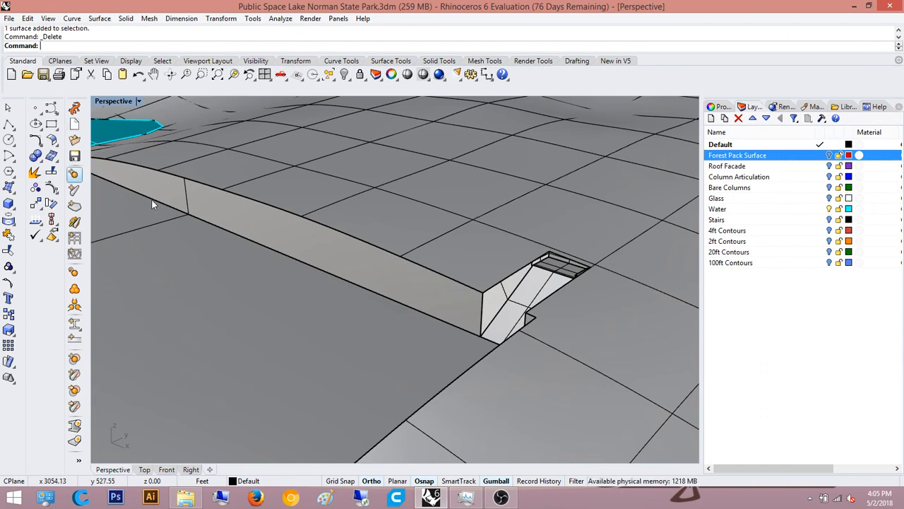
pyautogui.scroll(-10, 360, 224)
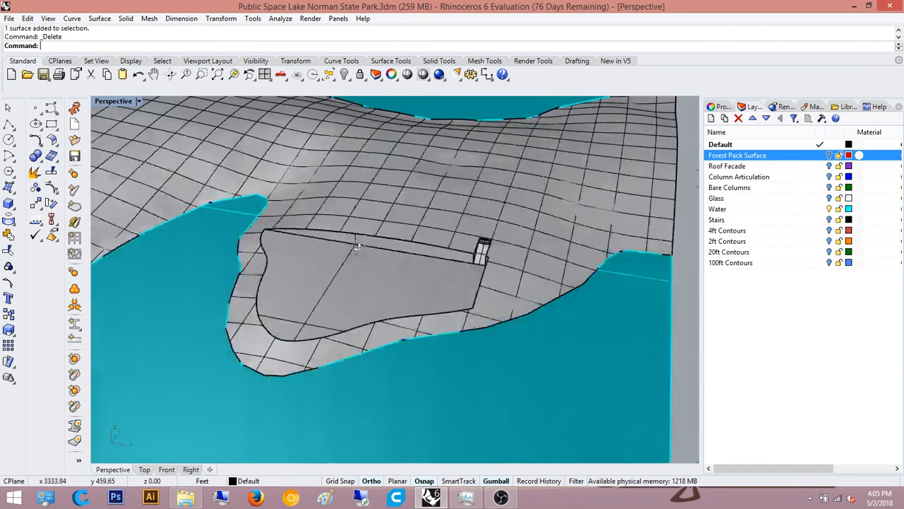
pyautogui.scroll(5, 237, 237)
pyautogui.moveTo(357, 247); pyautogui.dragTo(220, 248, button='right')
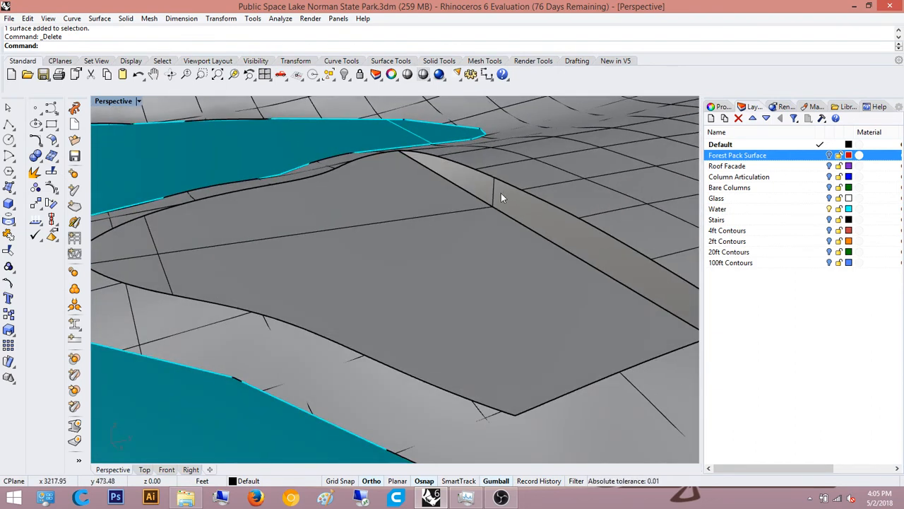
pyautogui.moveTo(501, 193); pyautogui.dragTo(376, 187, button='right')
pyautogui.moveTo(284, 288); pyautogui.dragTo(307, 282, button='right')
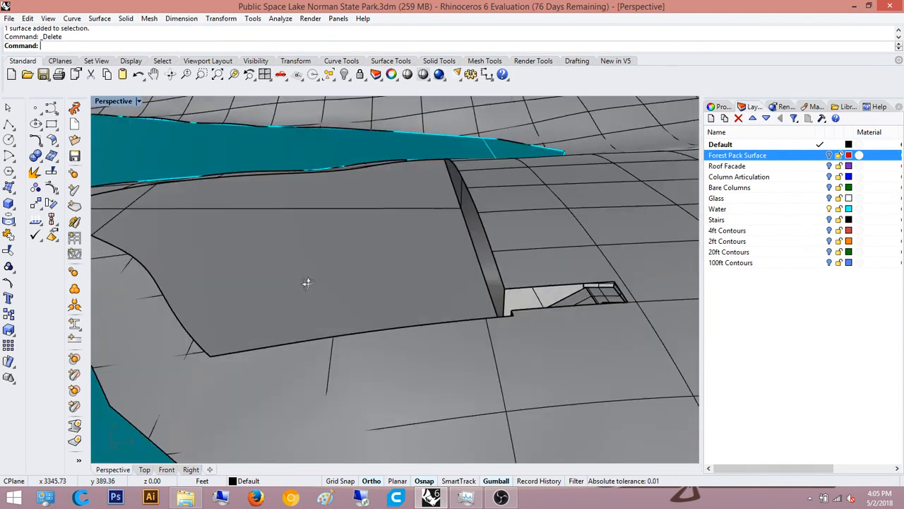
pyautogui.moveTo(167, 268); pyautogui.dragTo(242, 256, button='right')
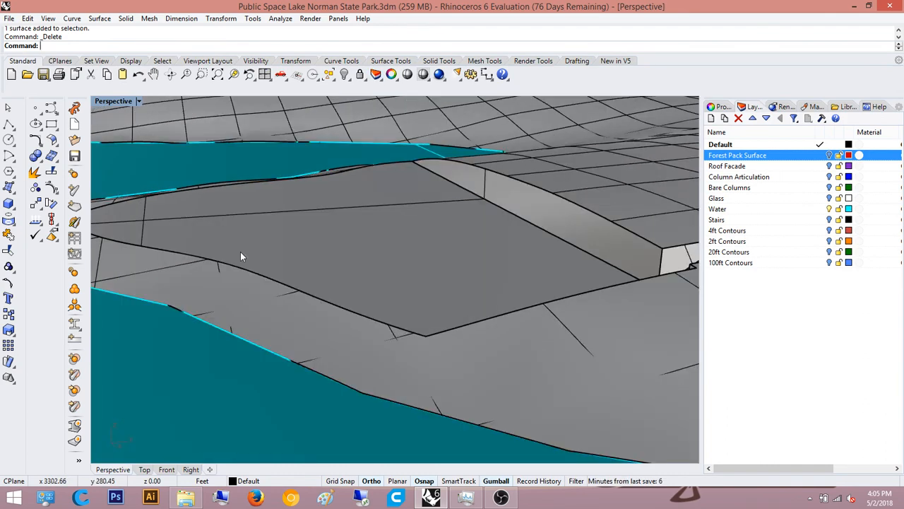
pyautogui.moveTo(323, 227); pyautogui.dragTo(335, 243, button='right')
pyautogui.scroll(-12, 335, 244)
pyautogui.scroll(7, 447, 248)
pyautogui.moveTo(412, 253); pyautogui.dragTo(445, 239, button='right')
pyautogui.scroll(5, 445, 240)
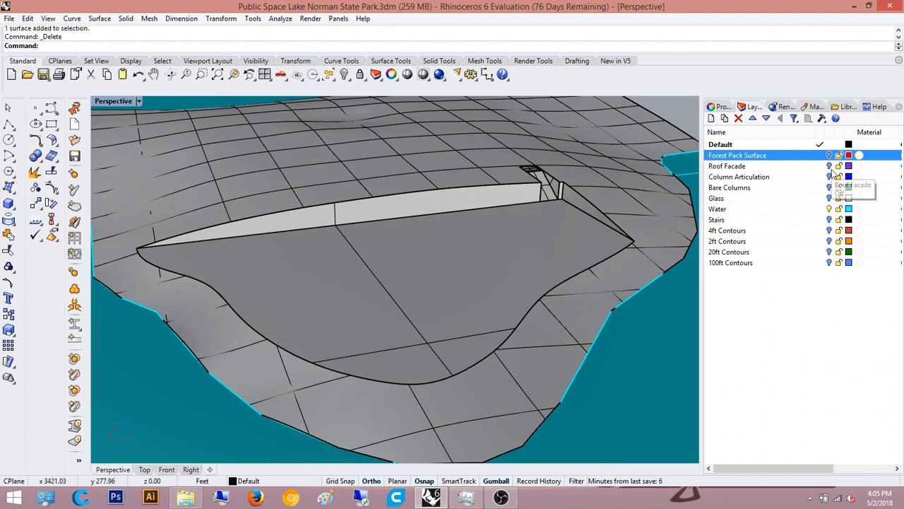
pyautogui.moveTo(512, 245); pyautogui.dragTo(484, 255, button='right')
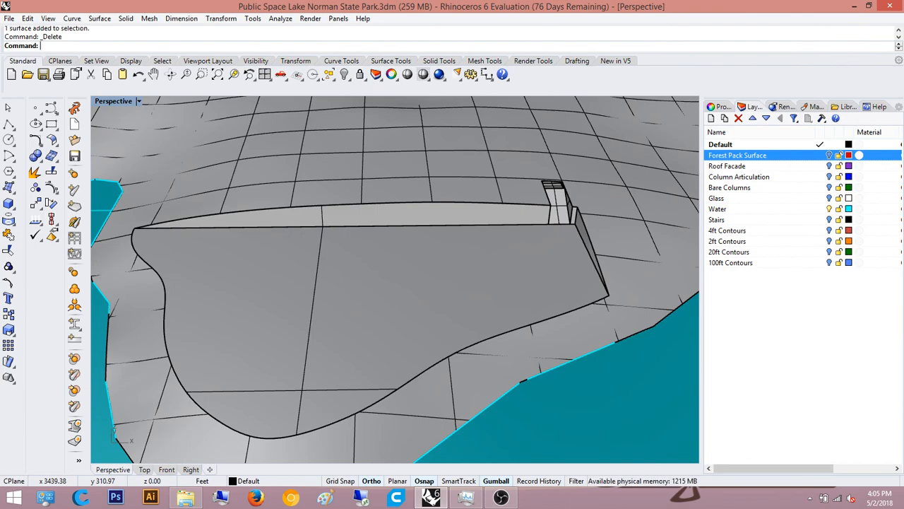